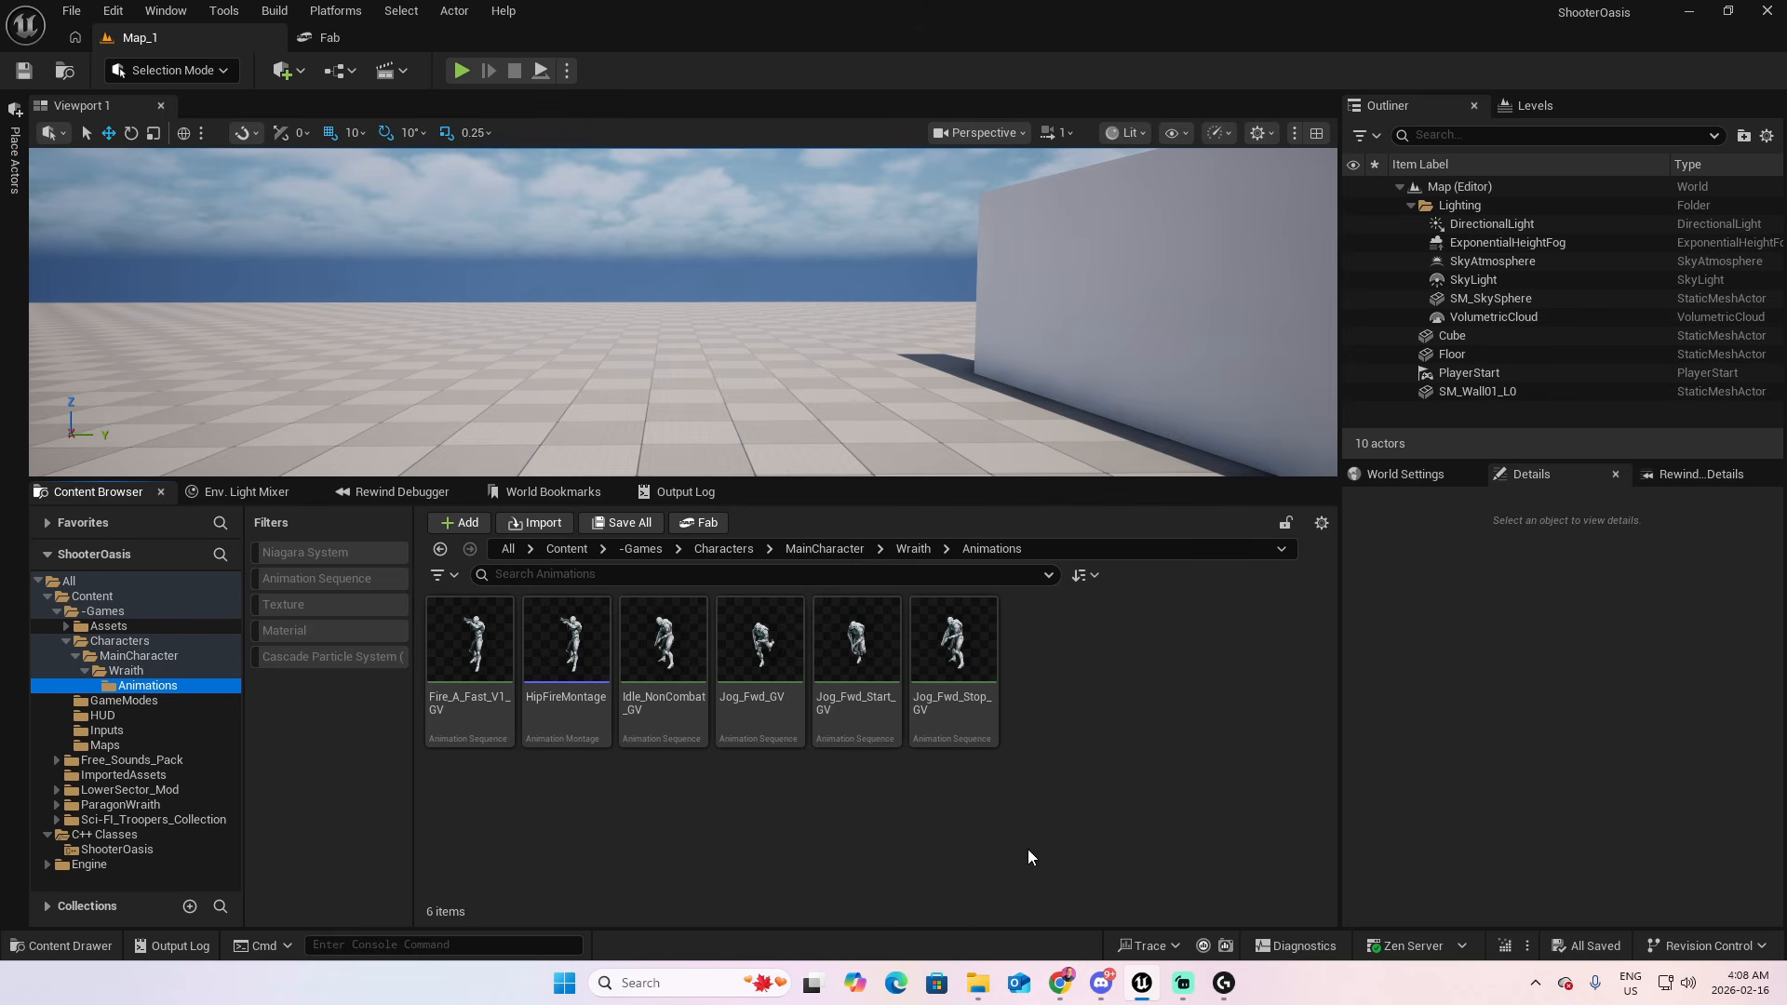
Create a Blend Space for Wraith_Skeleton in the current Animations folder and name it RunningBlendSpace
right_click(1065, 665)
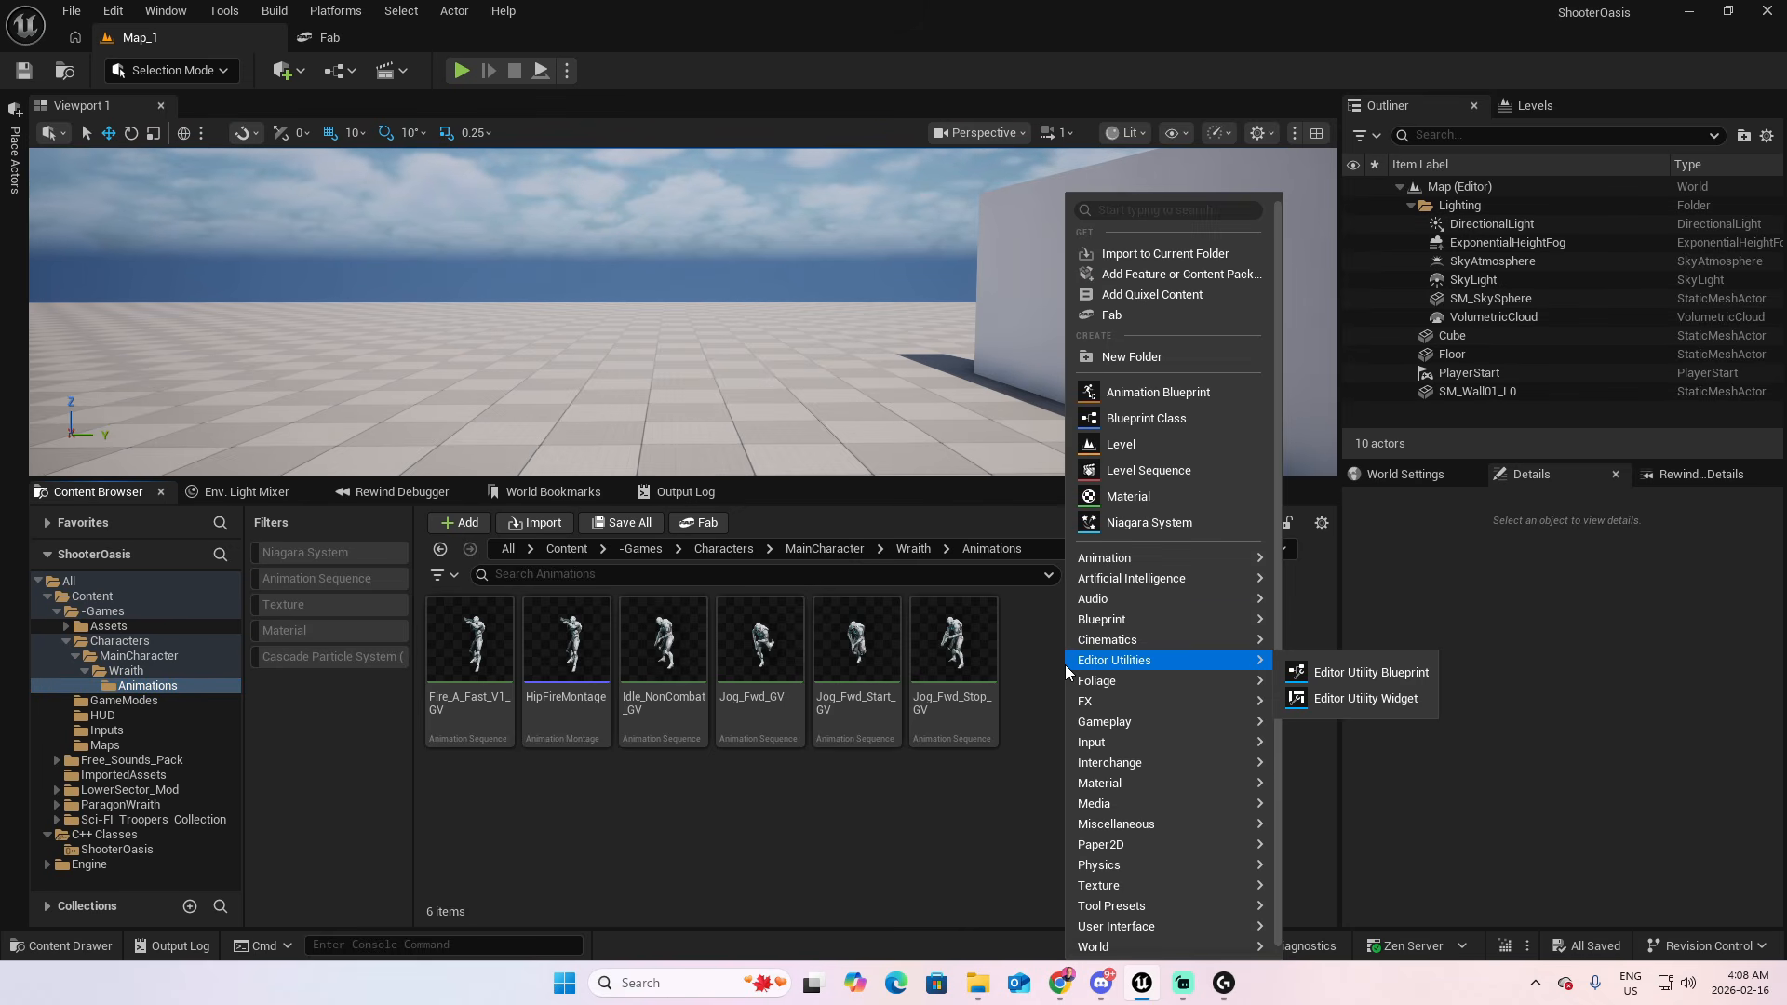
mouse_move(1145, 557)
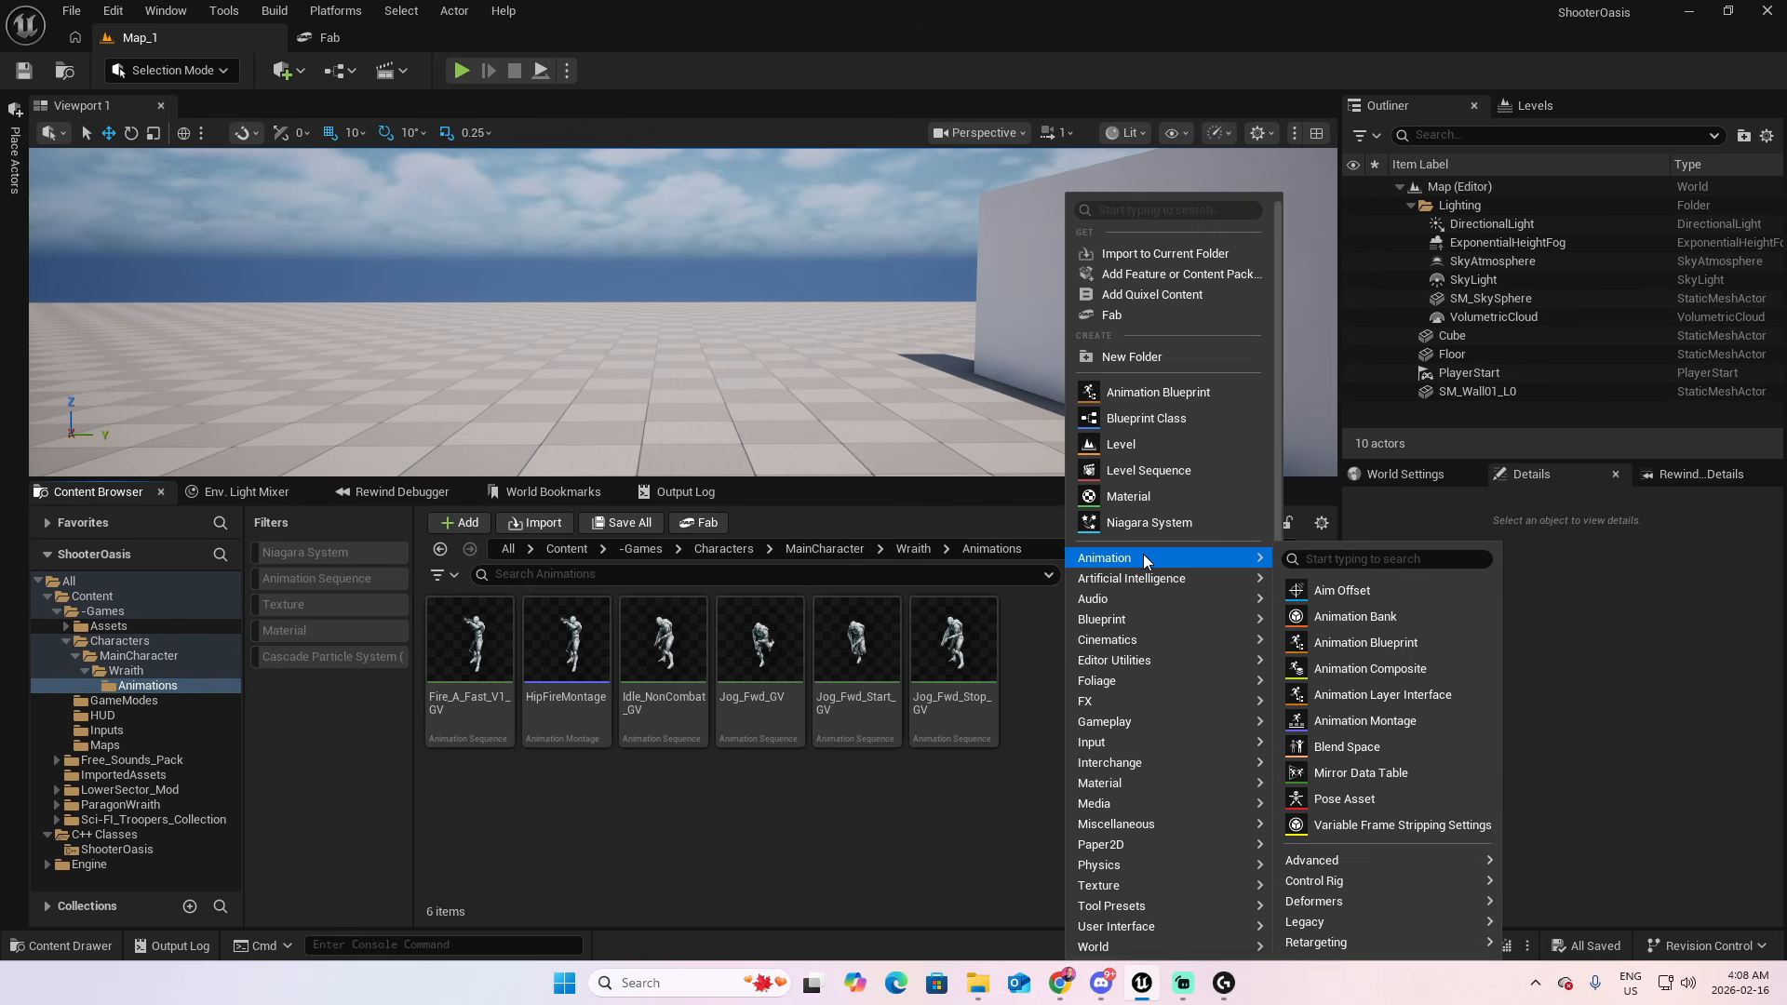
left_click(1341, 746)
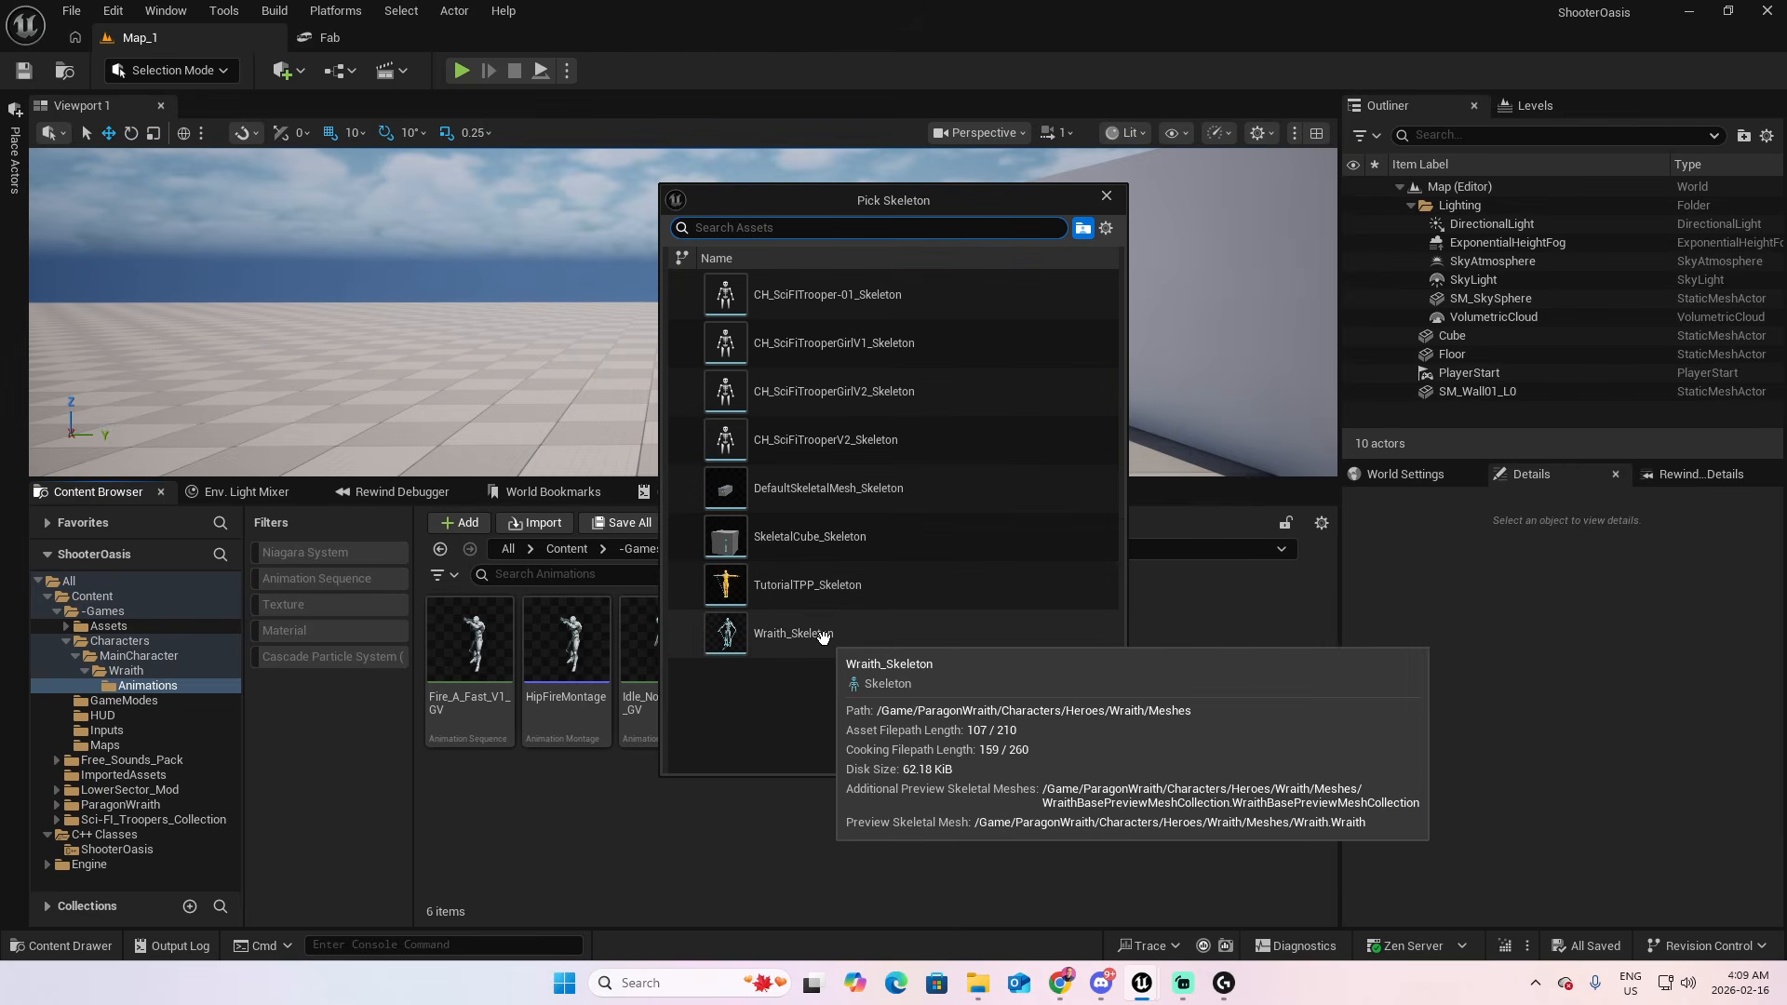
left_click(793, 633)
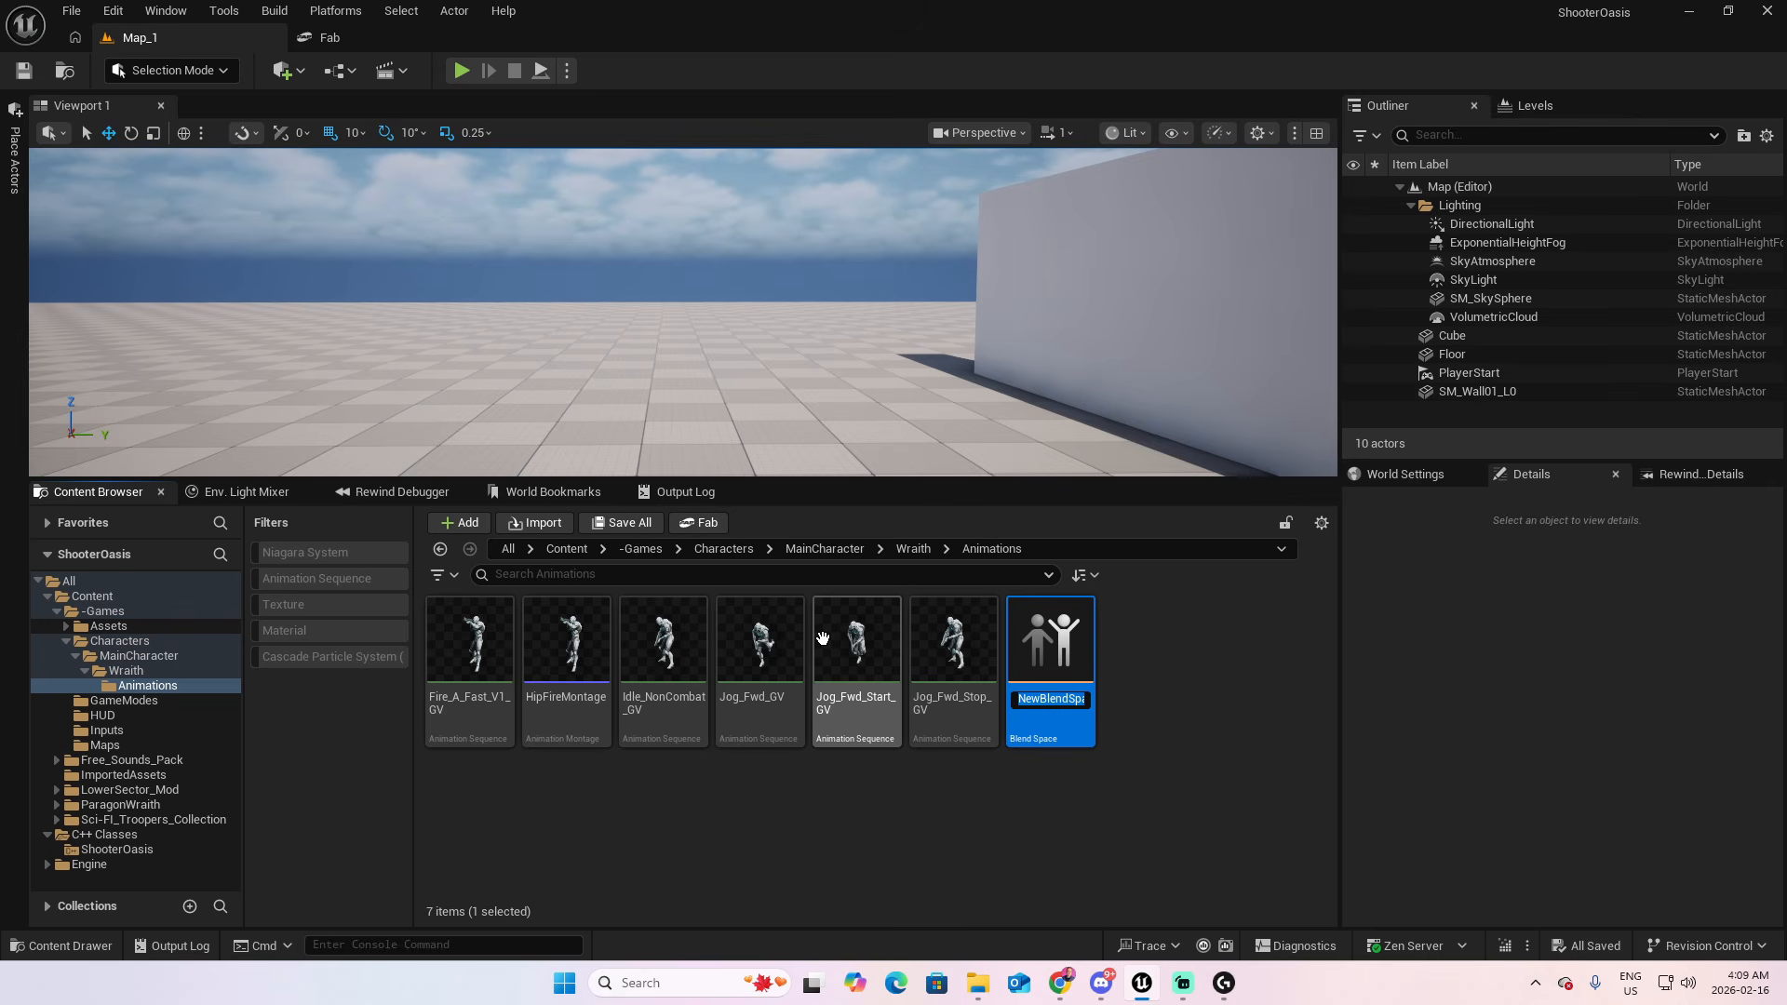
type("RunningBle")
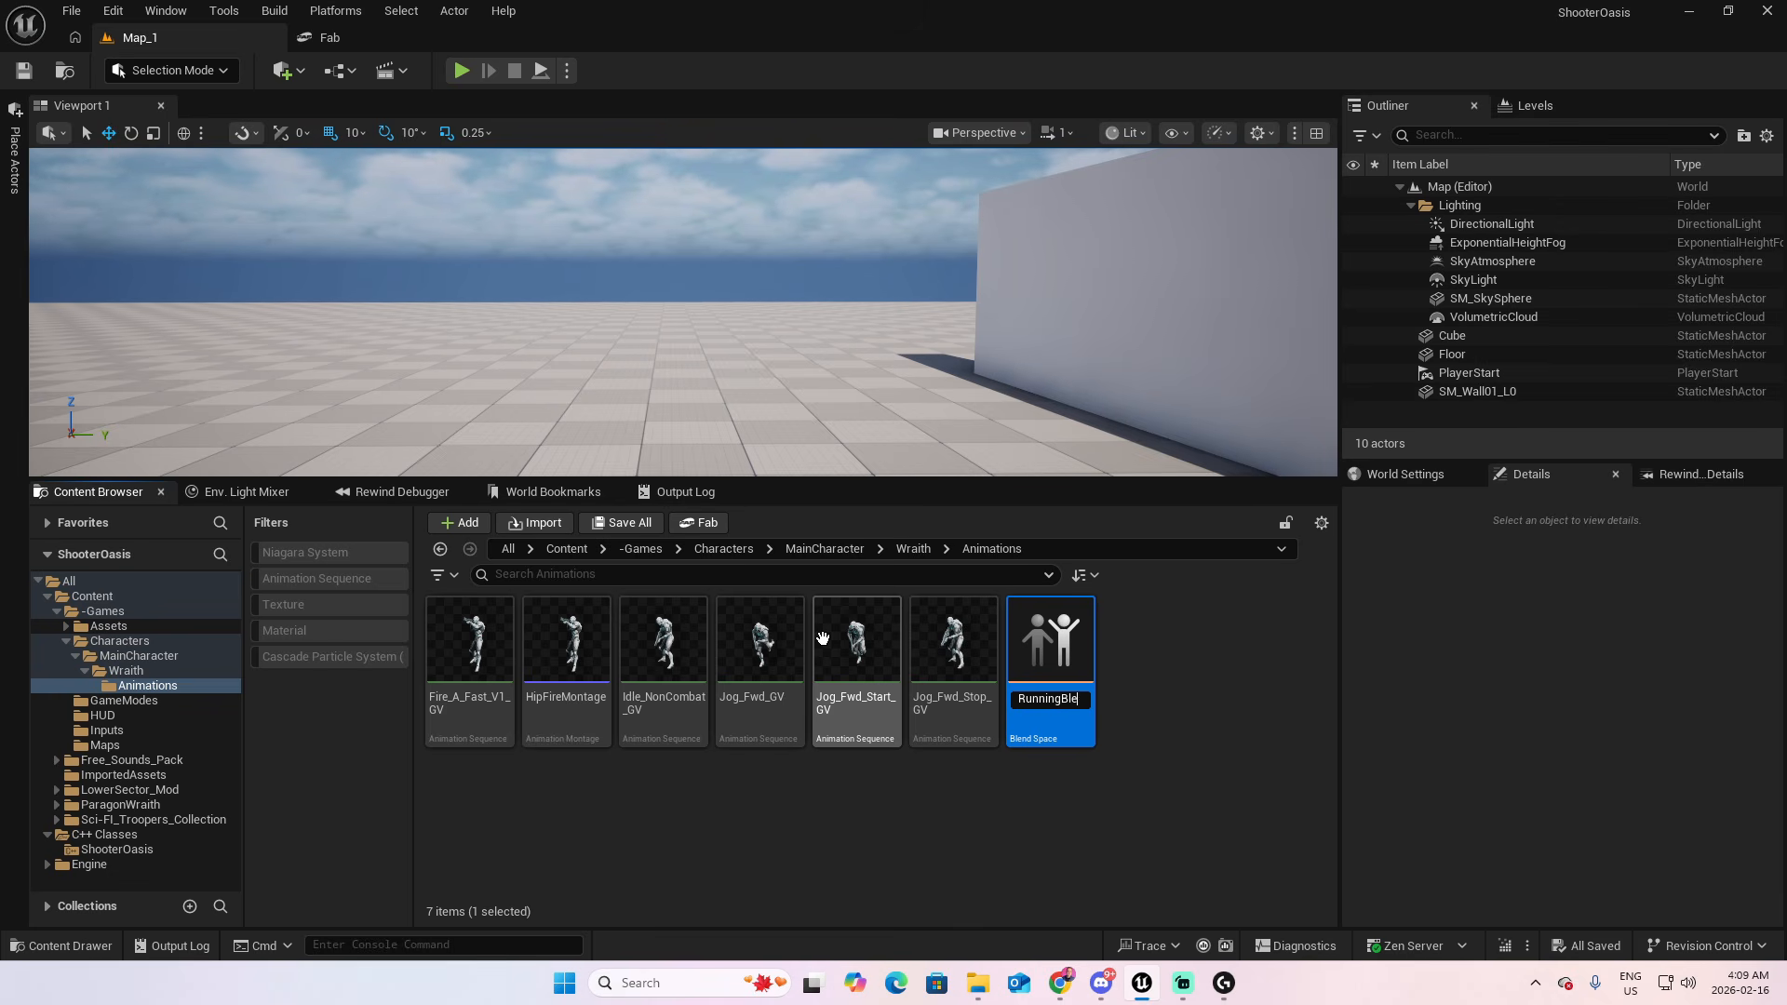
type("ndSpace")
key("Return")
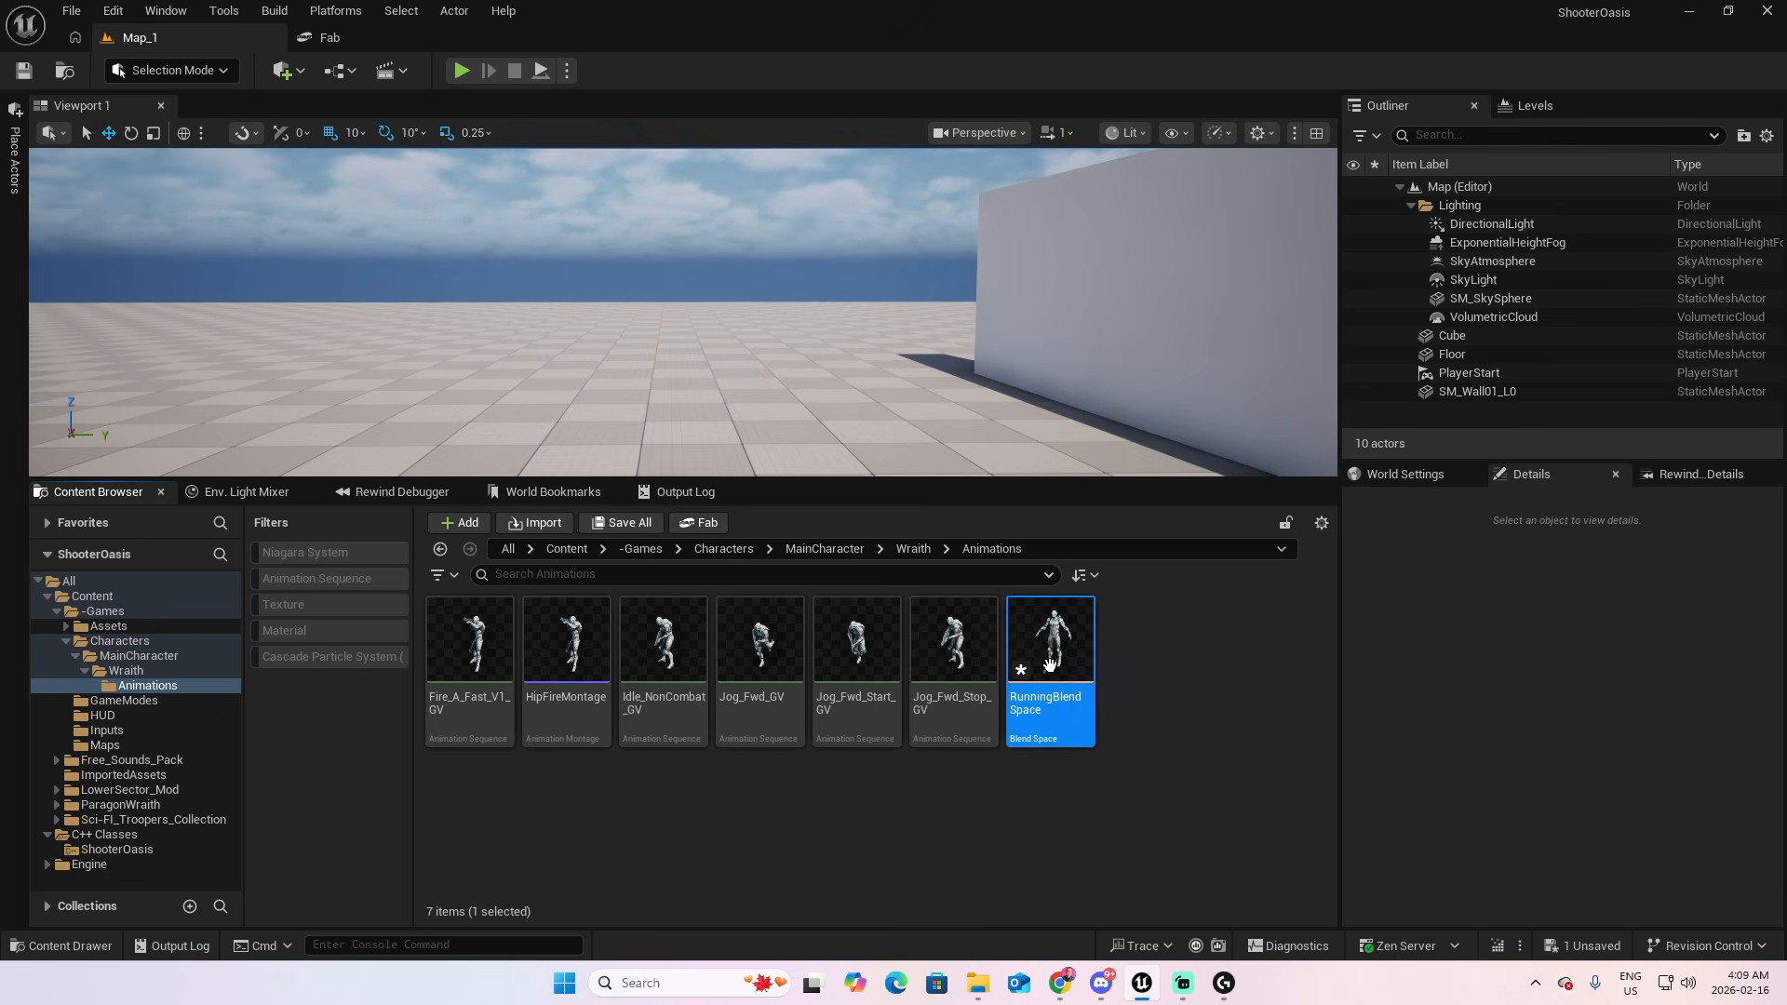
Open RunningBlendSpace and name its horizontal axis OffsetYaw, with a minimum value of -180 and a maximum value of 180
double_click(1058, 633)
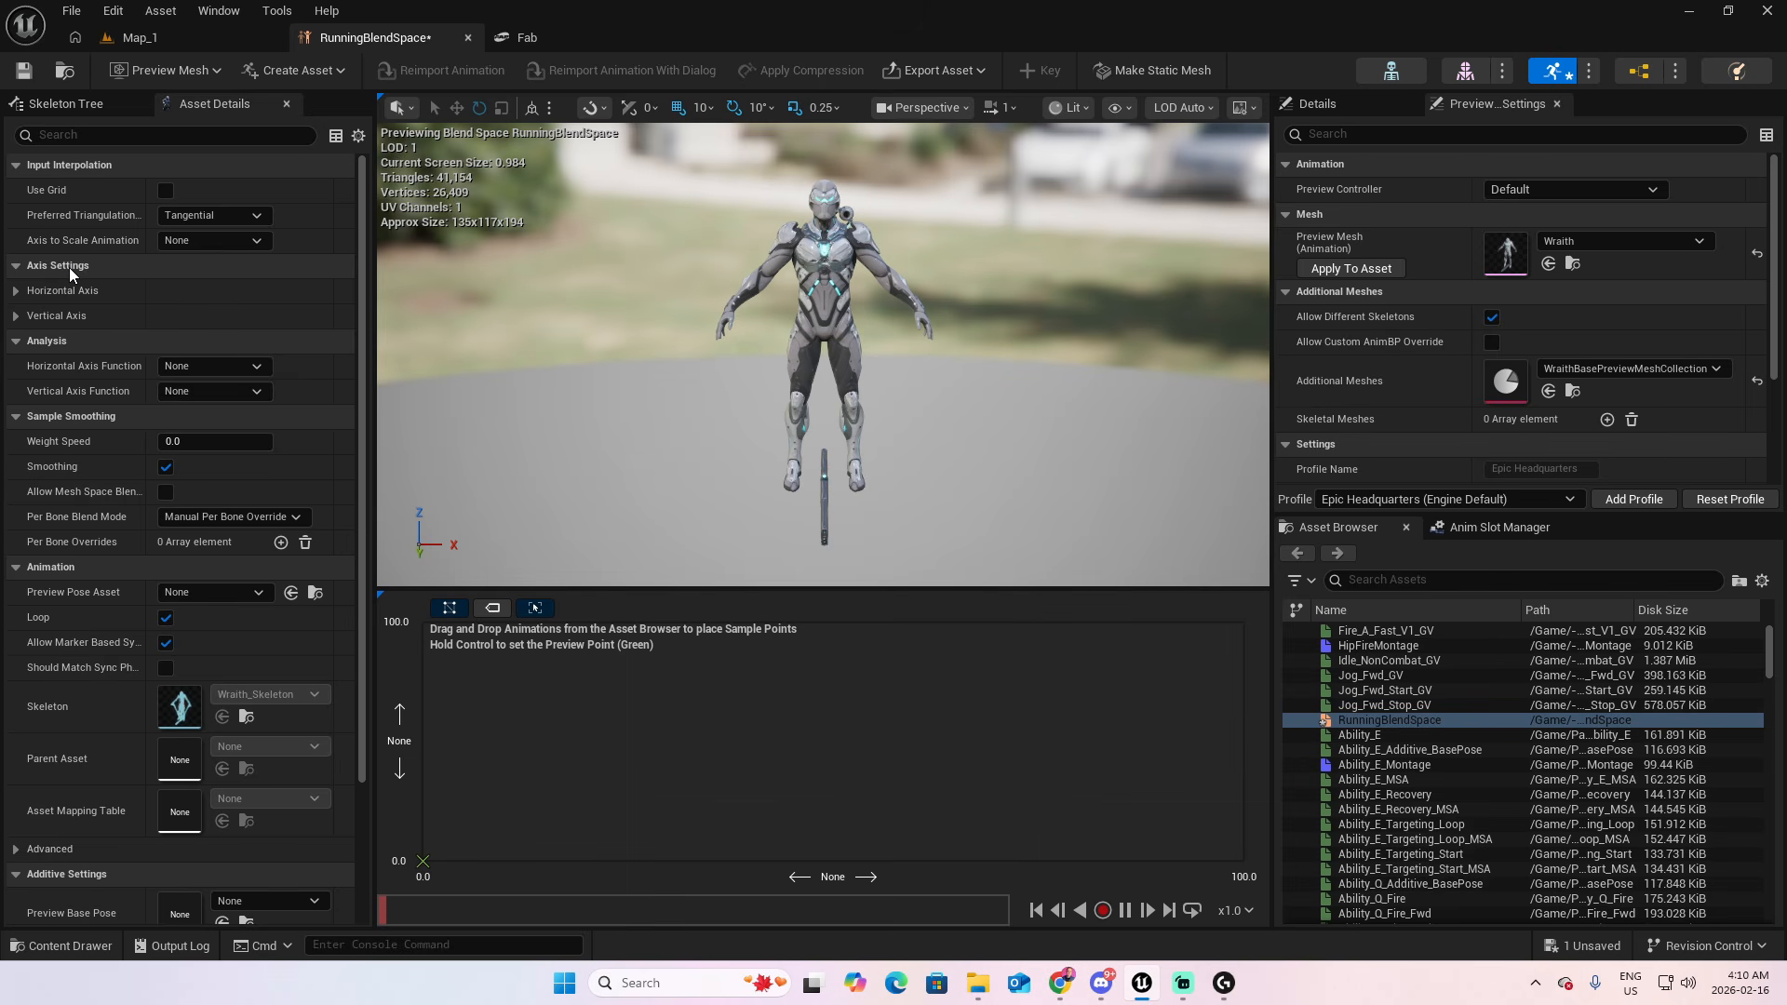
left_click(16, 290)
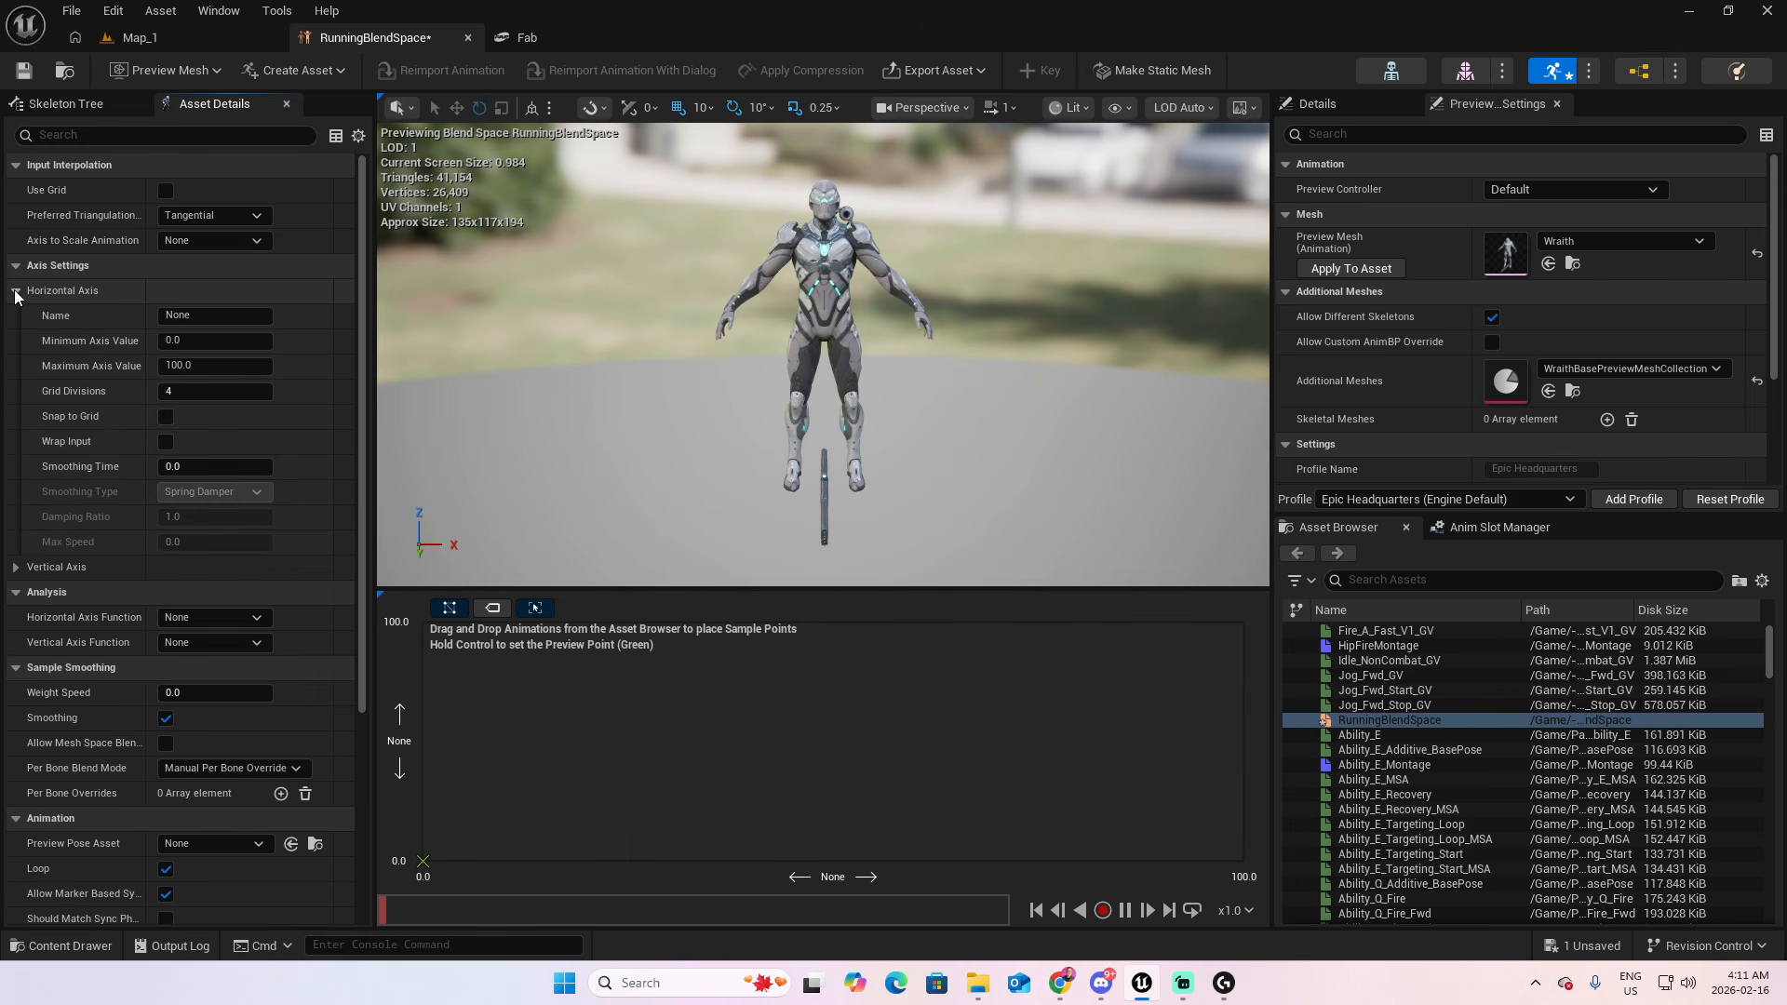
left_click(230, 315)
type("OffsetYaw")
key("Tab")
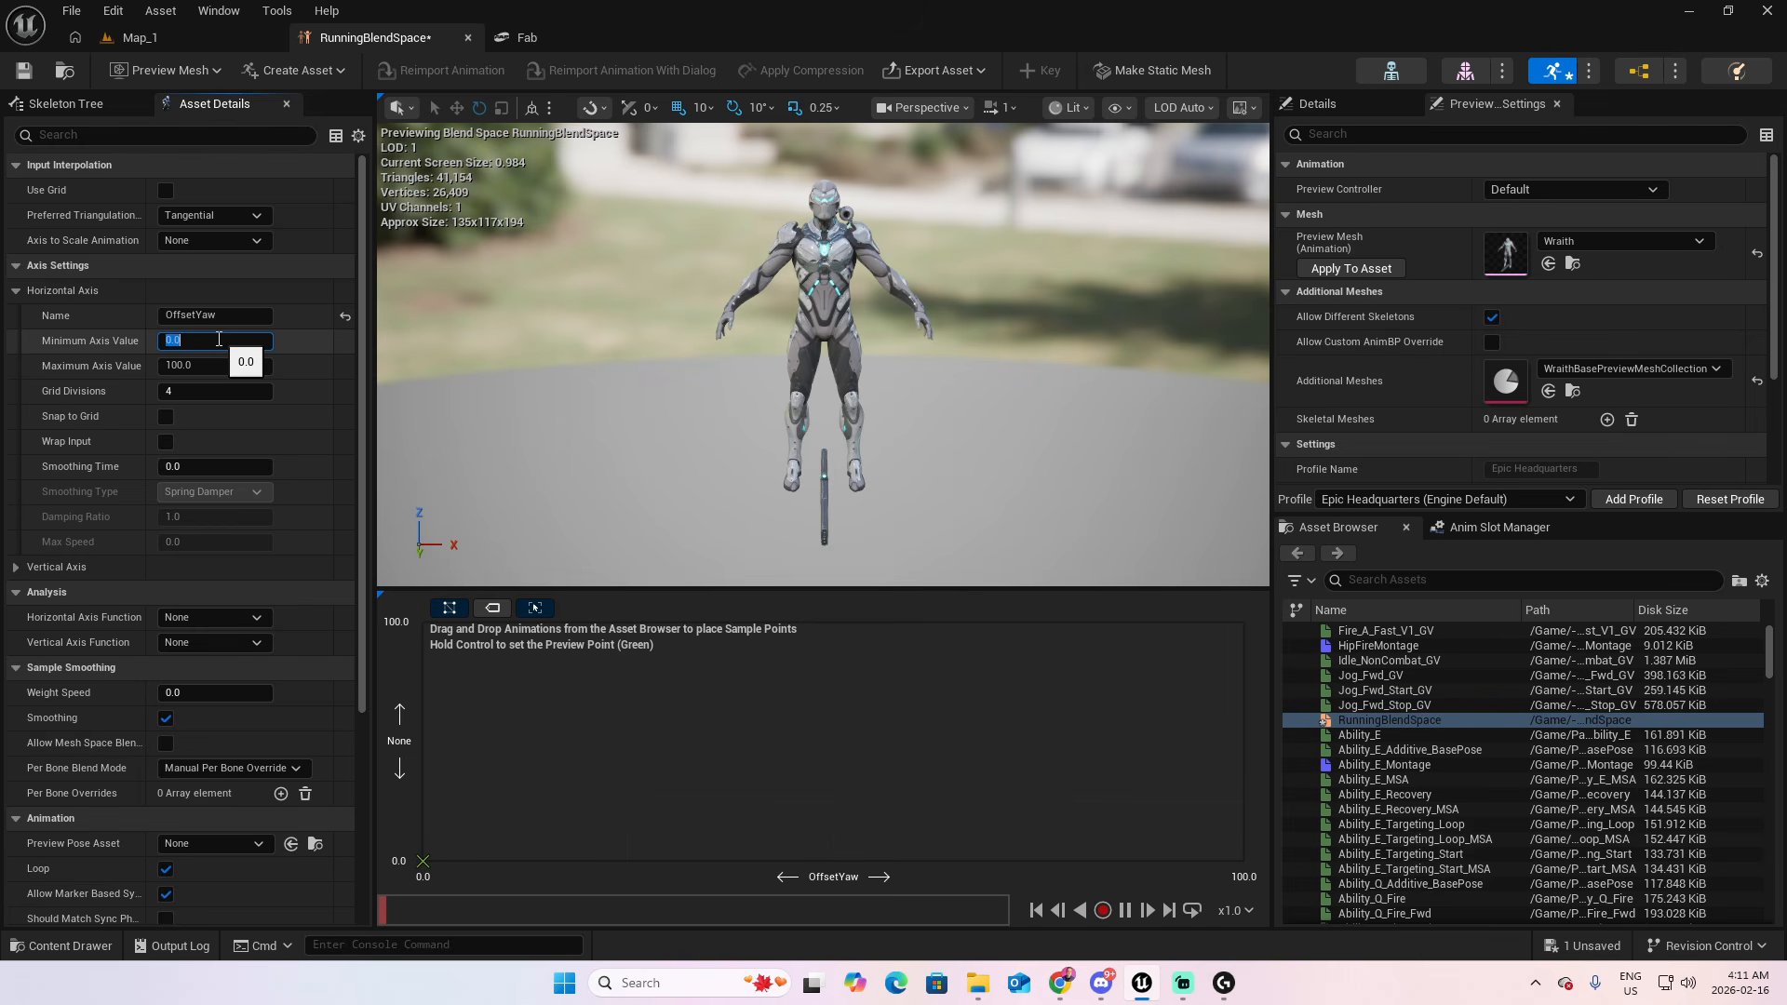
type("-180")
key("Tab")
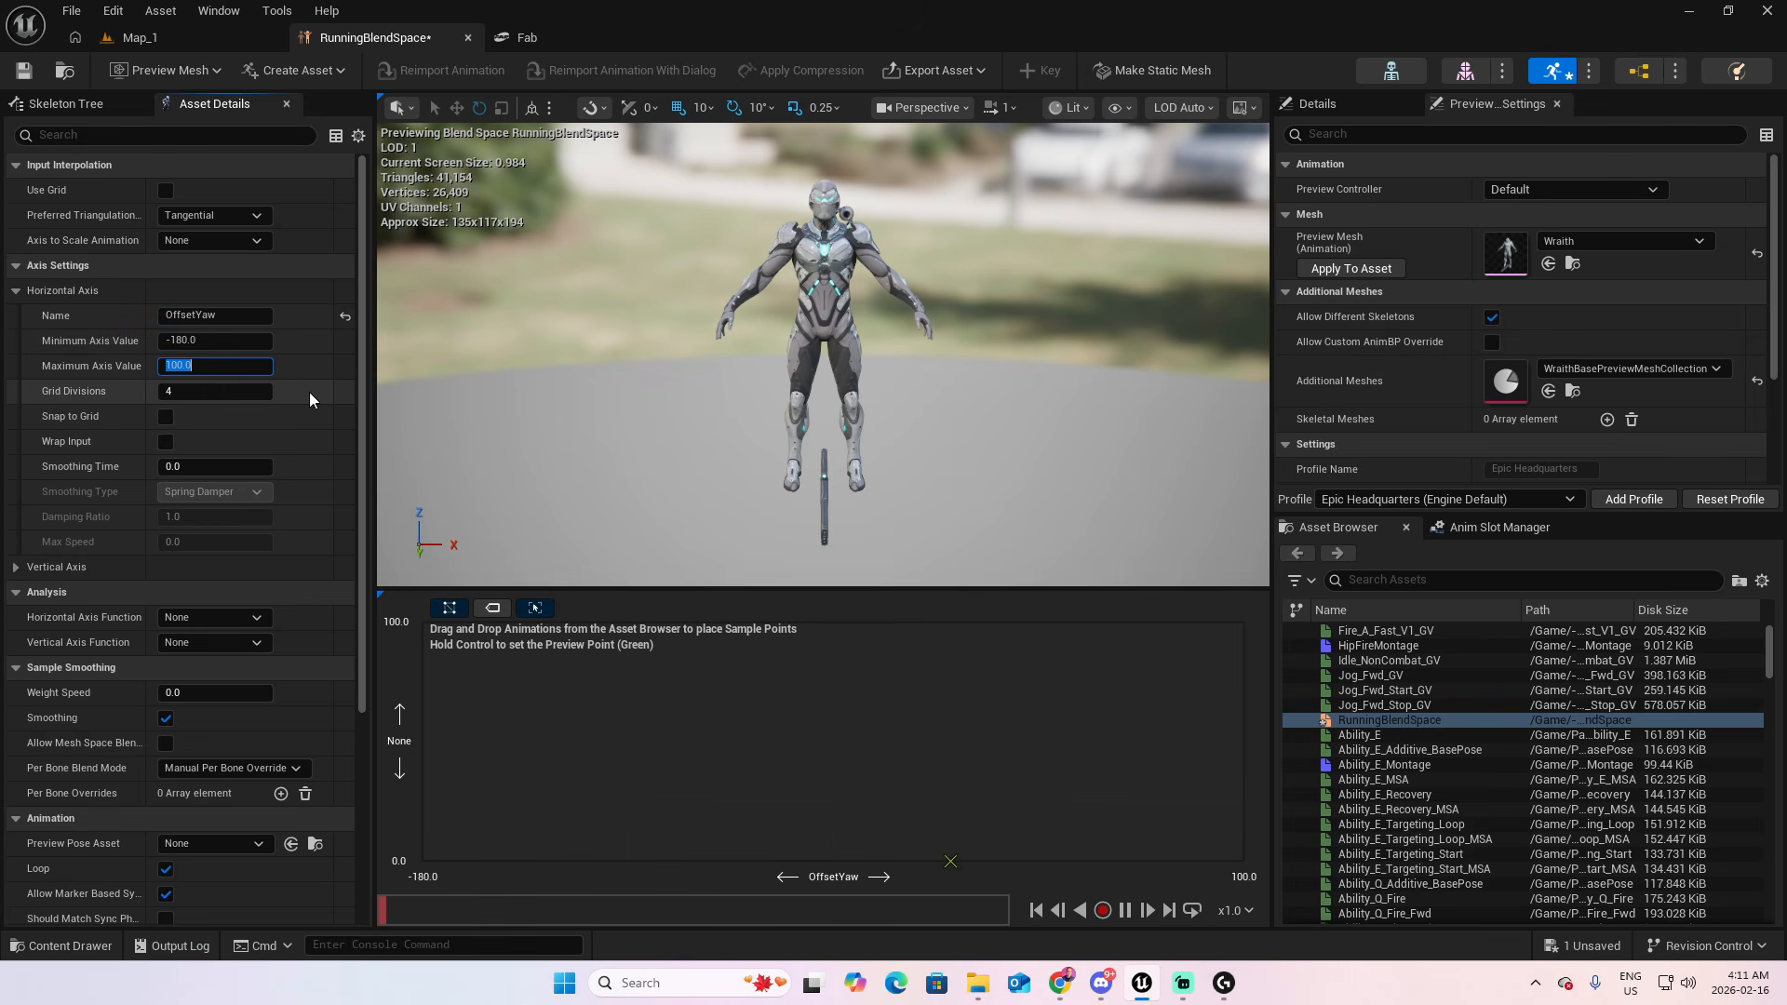
type("180")
key("Tab")
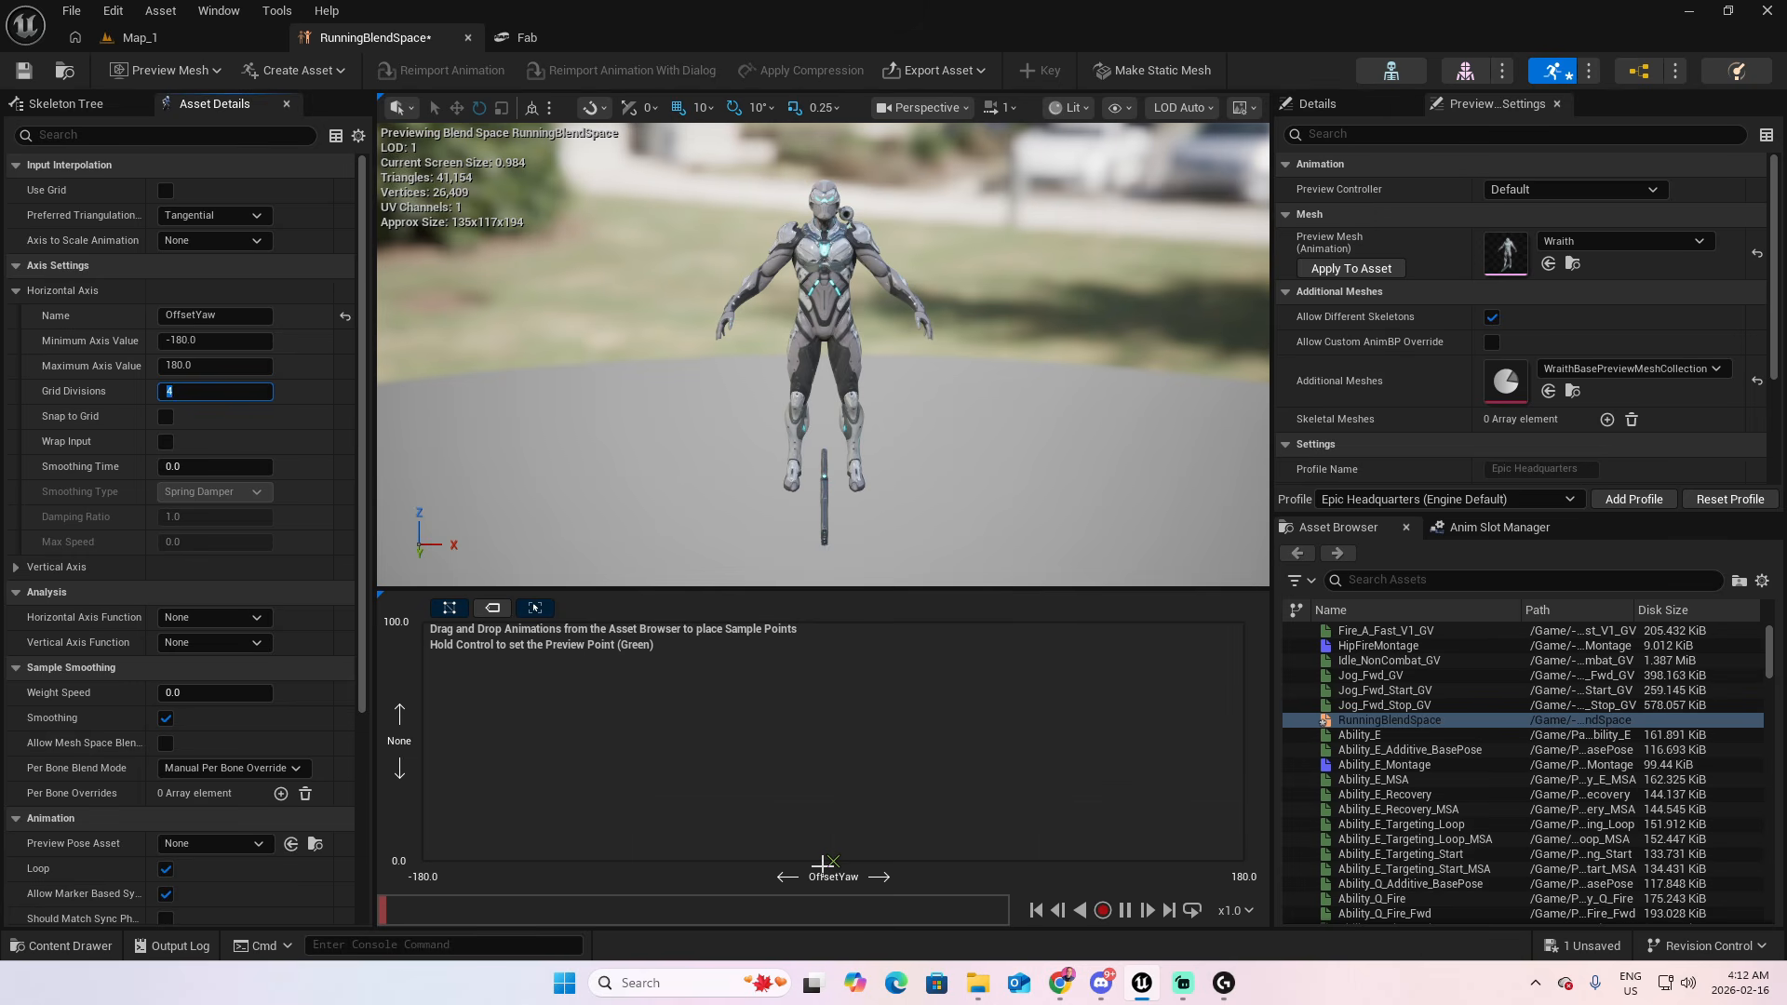
Search the blend space's animation assets for "gv"
left_click(1408, 582)
type("gv")
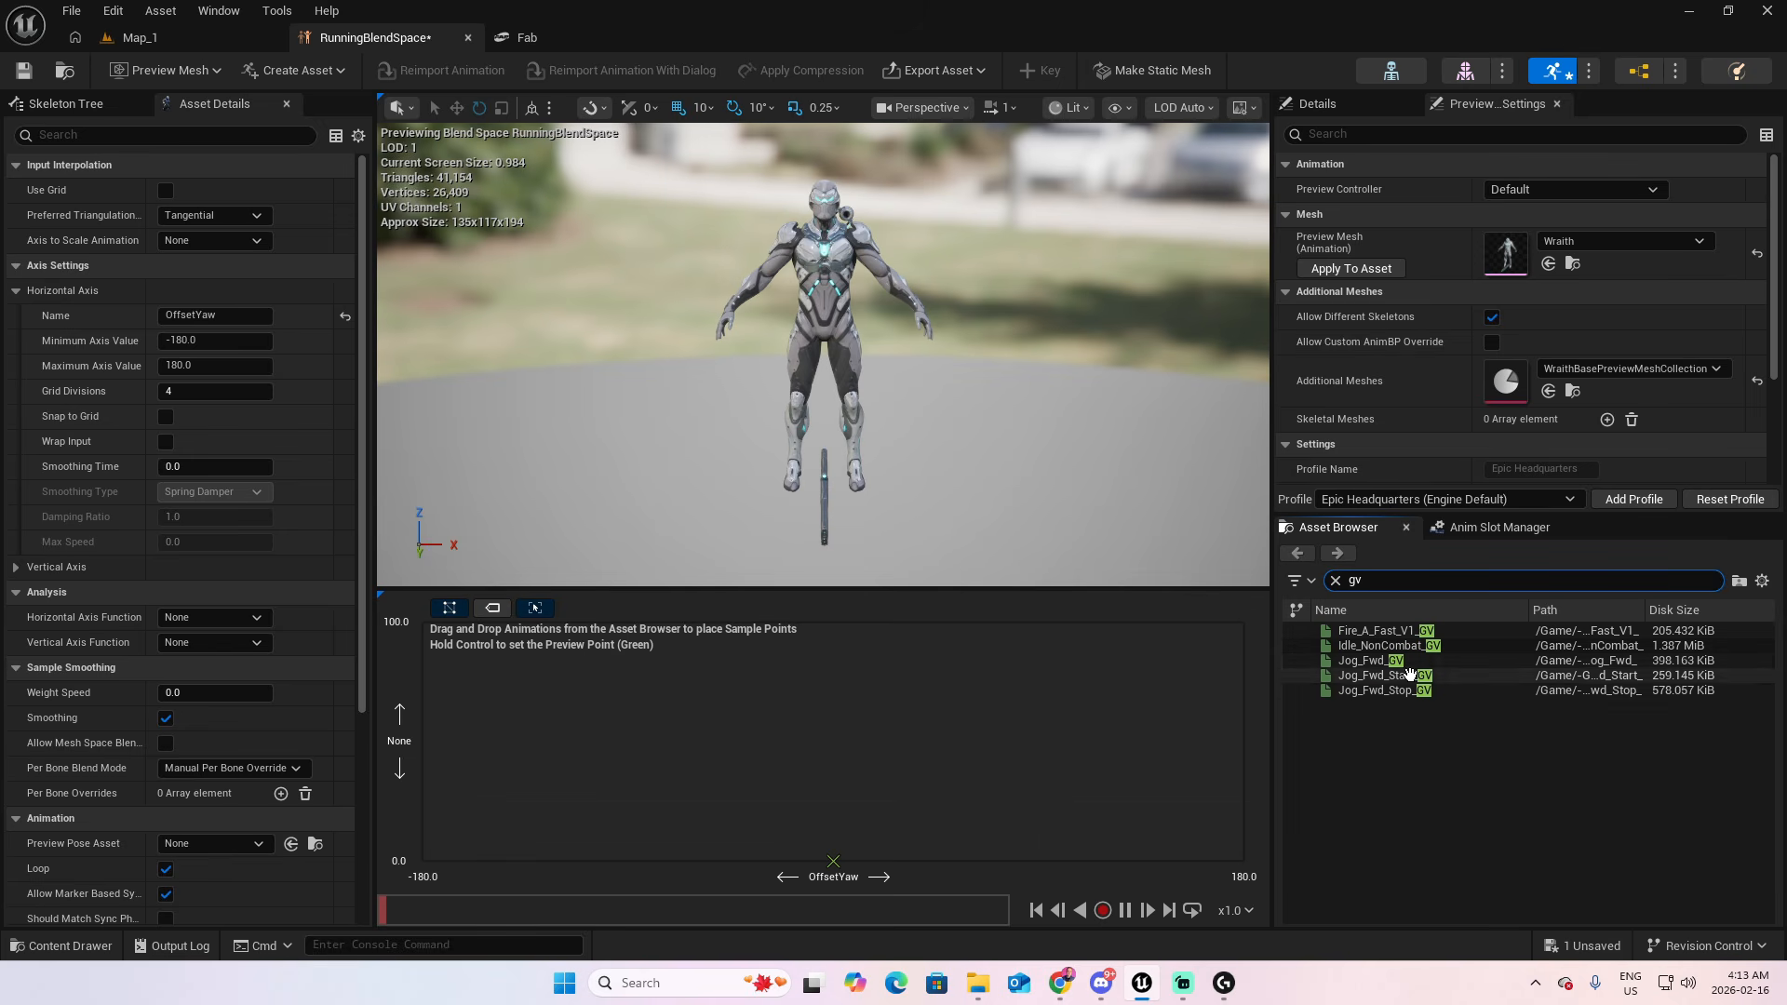
mouse_move(1411, 662)
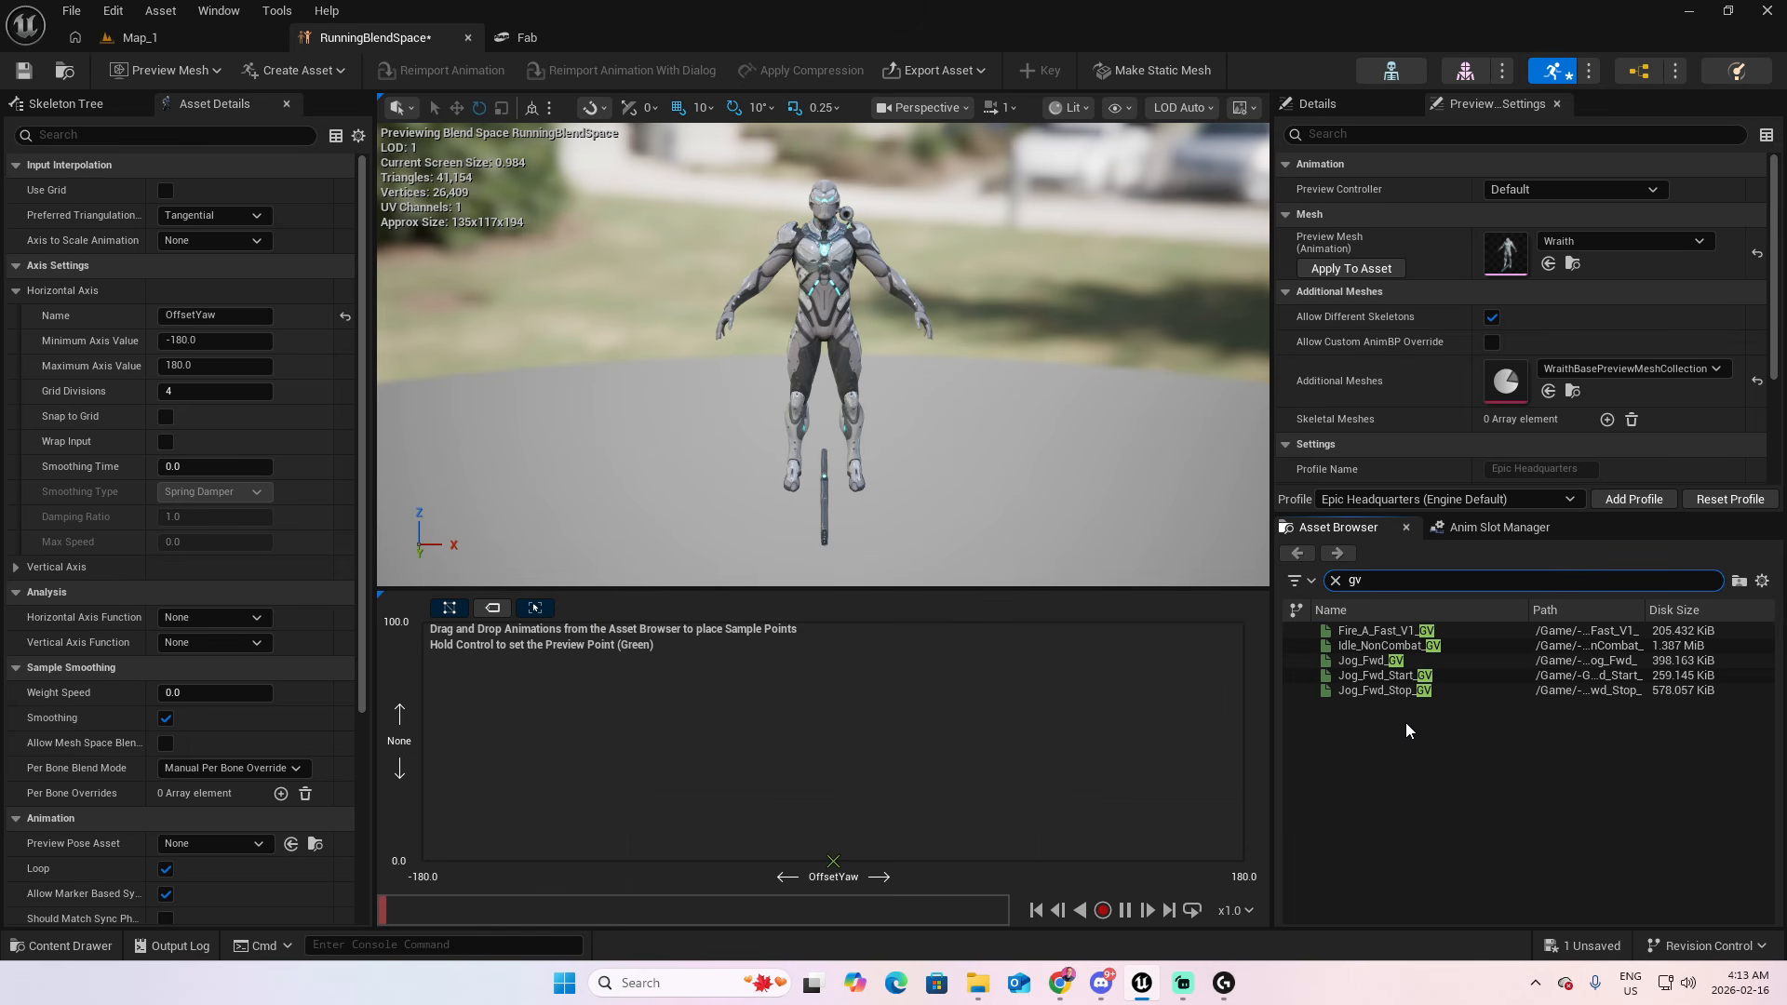
Search the animation assets for "jog_bwd" instead and locate the original Jog_Bwd sequence in its project folder
left_click(1337, 581)
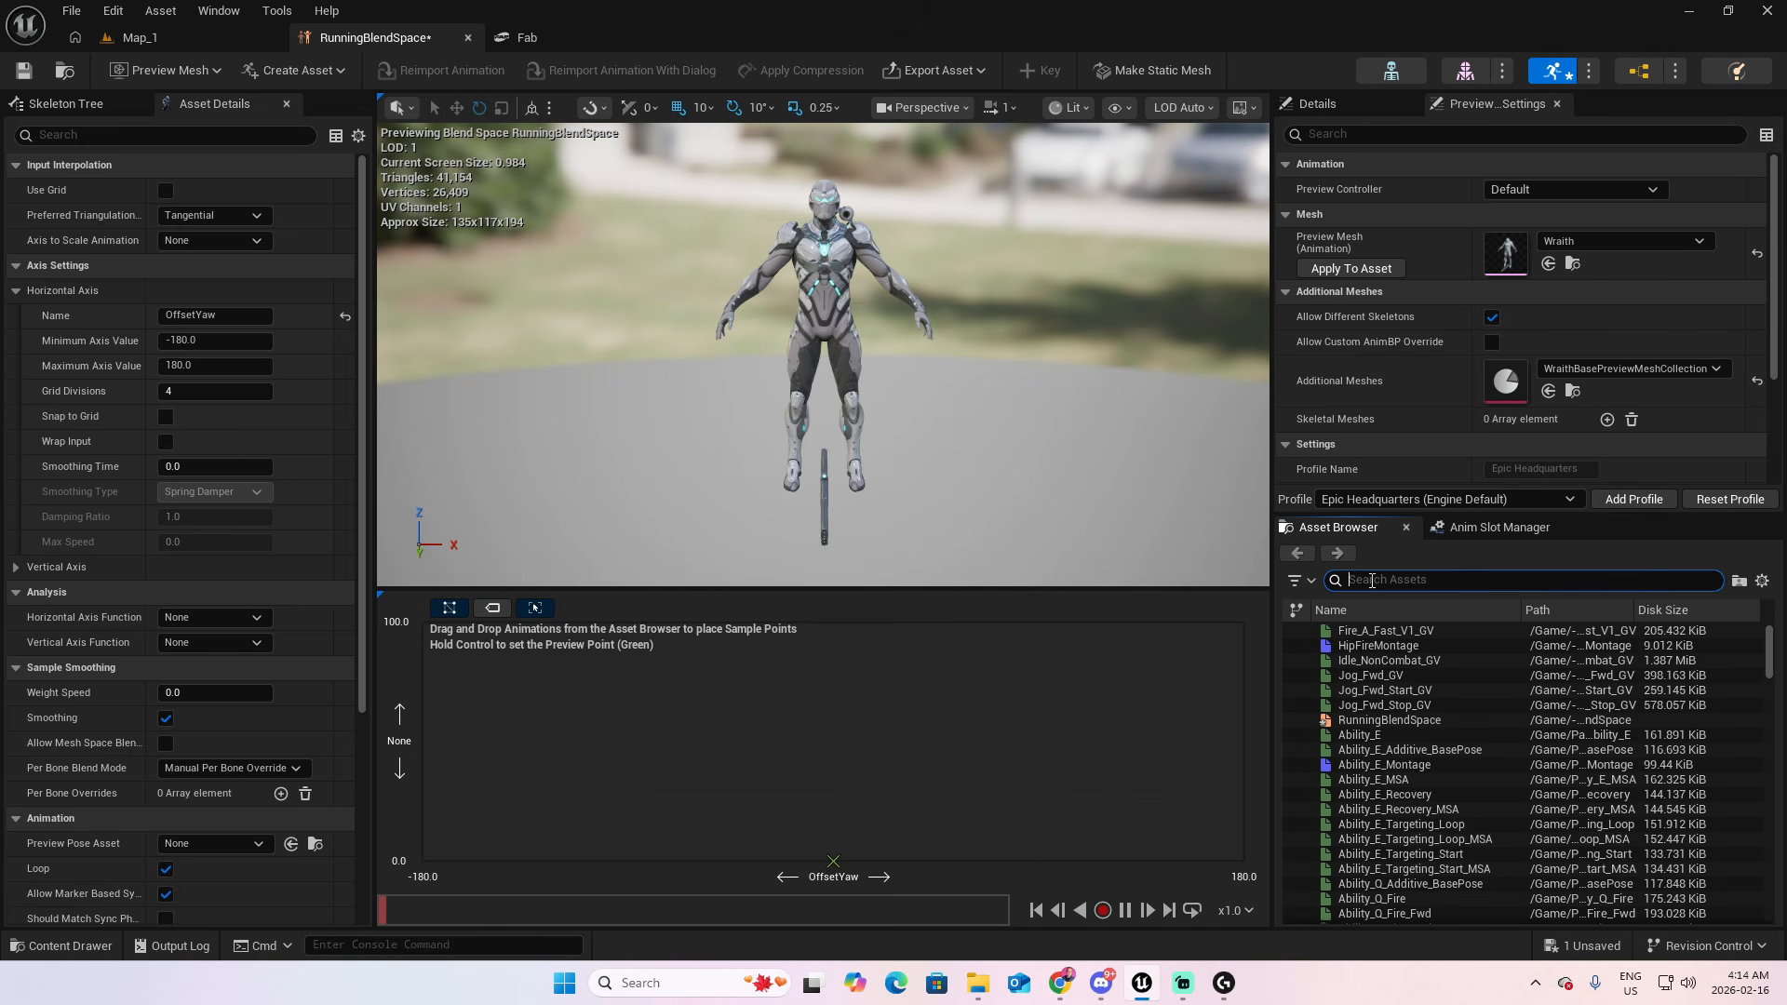
type("bwd")
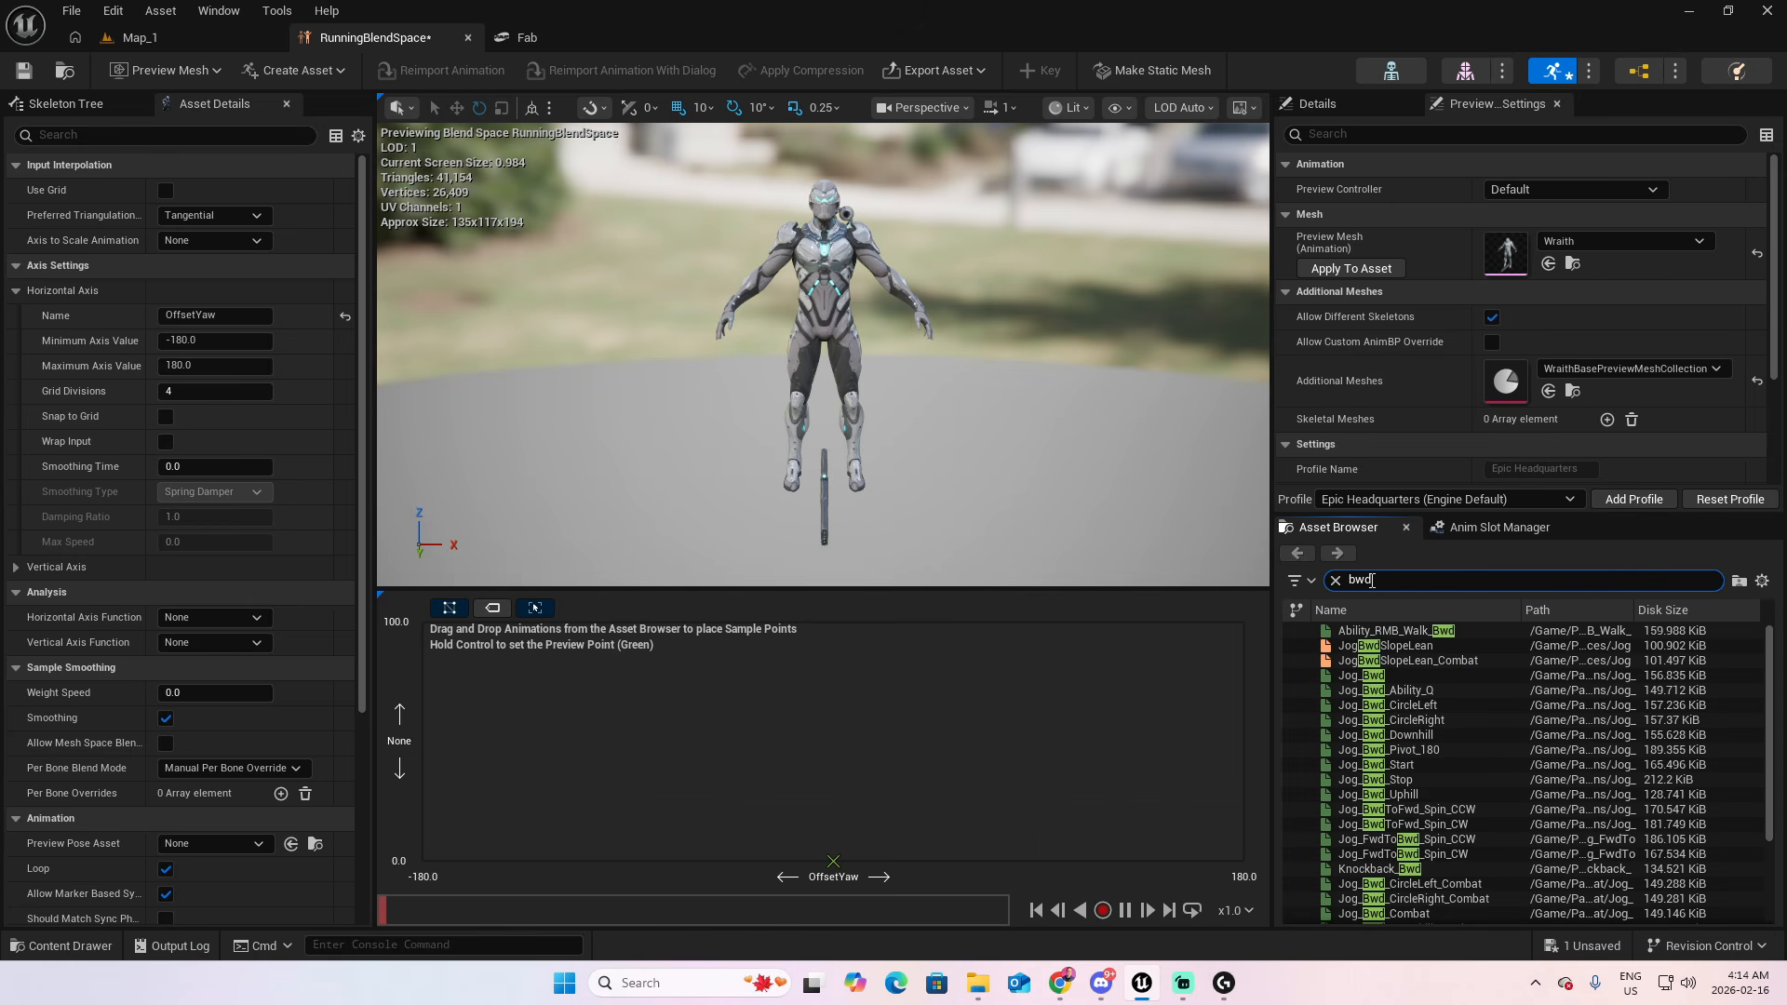
type("jog_")
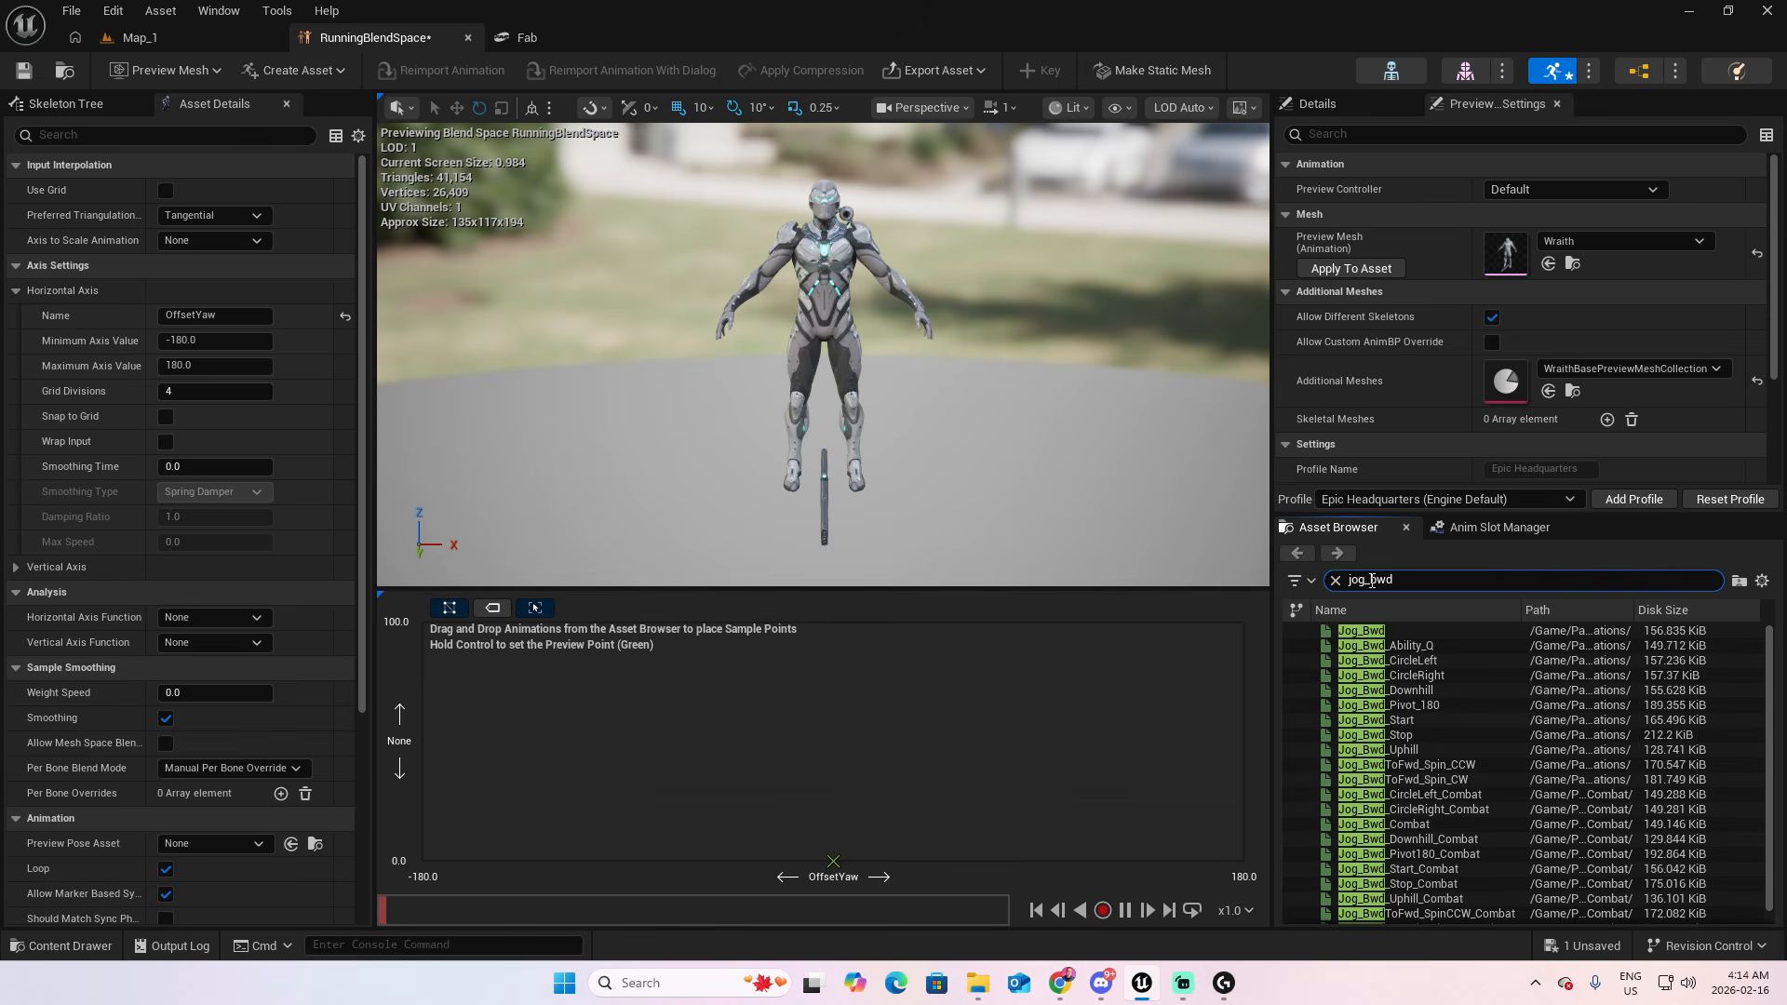
left_click(1396, 632)
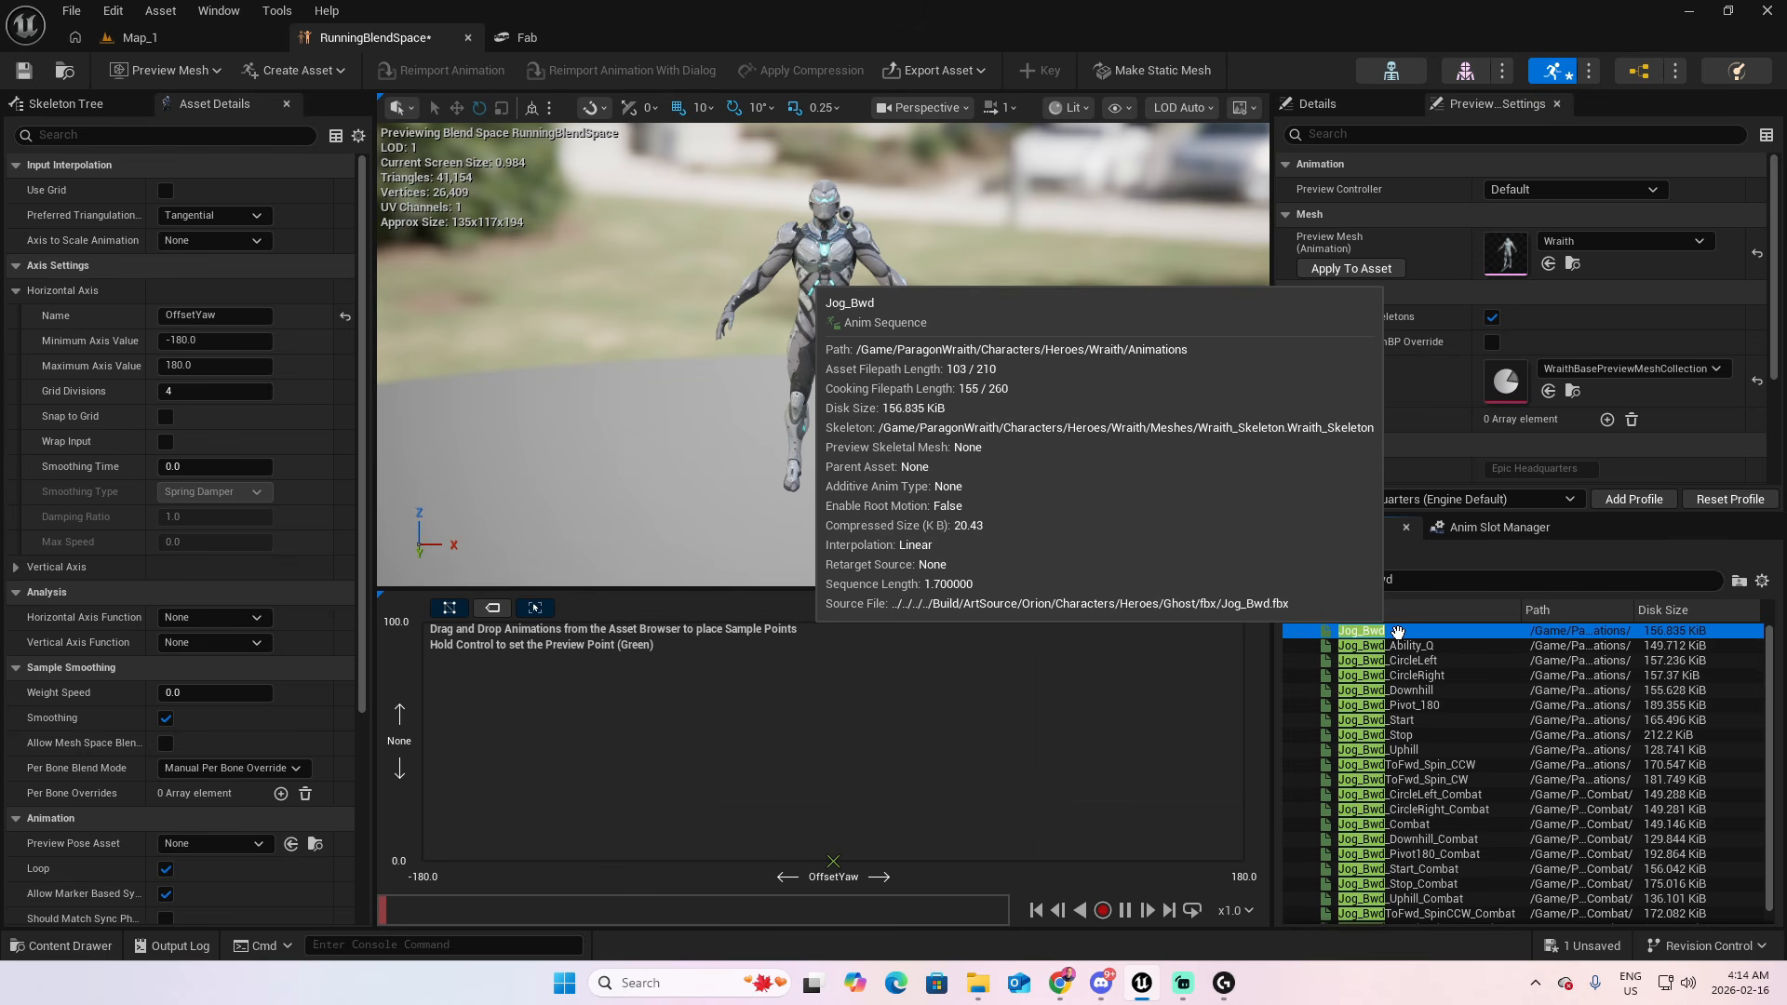
right_click(1399, 632)
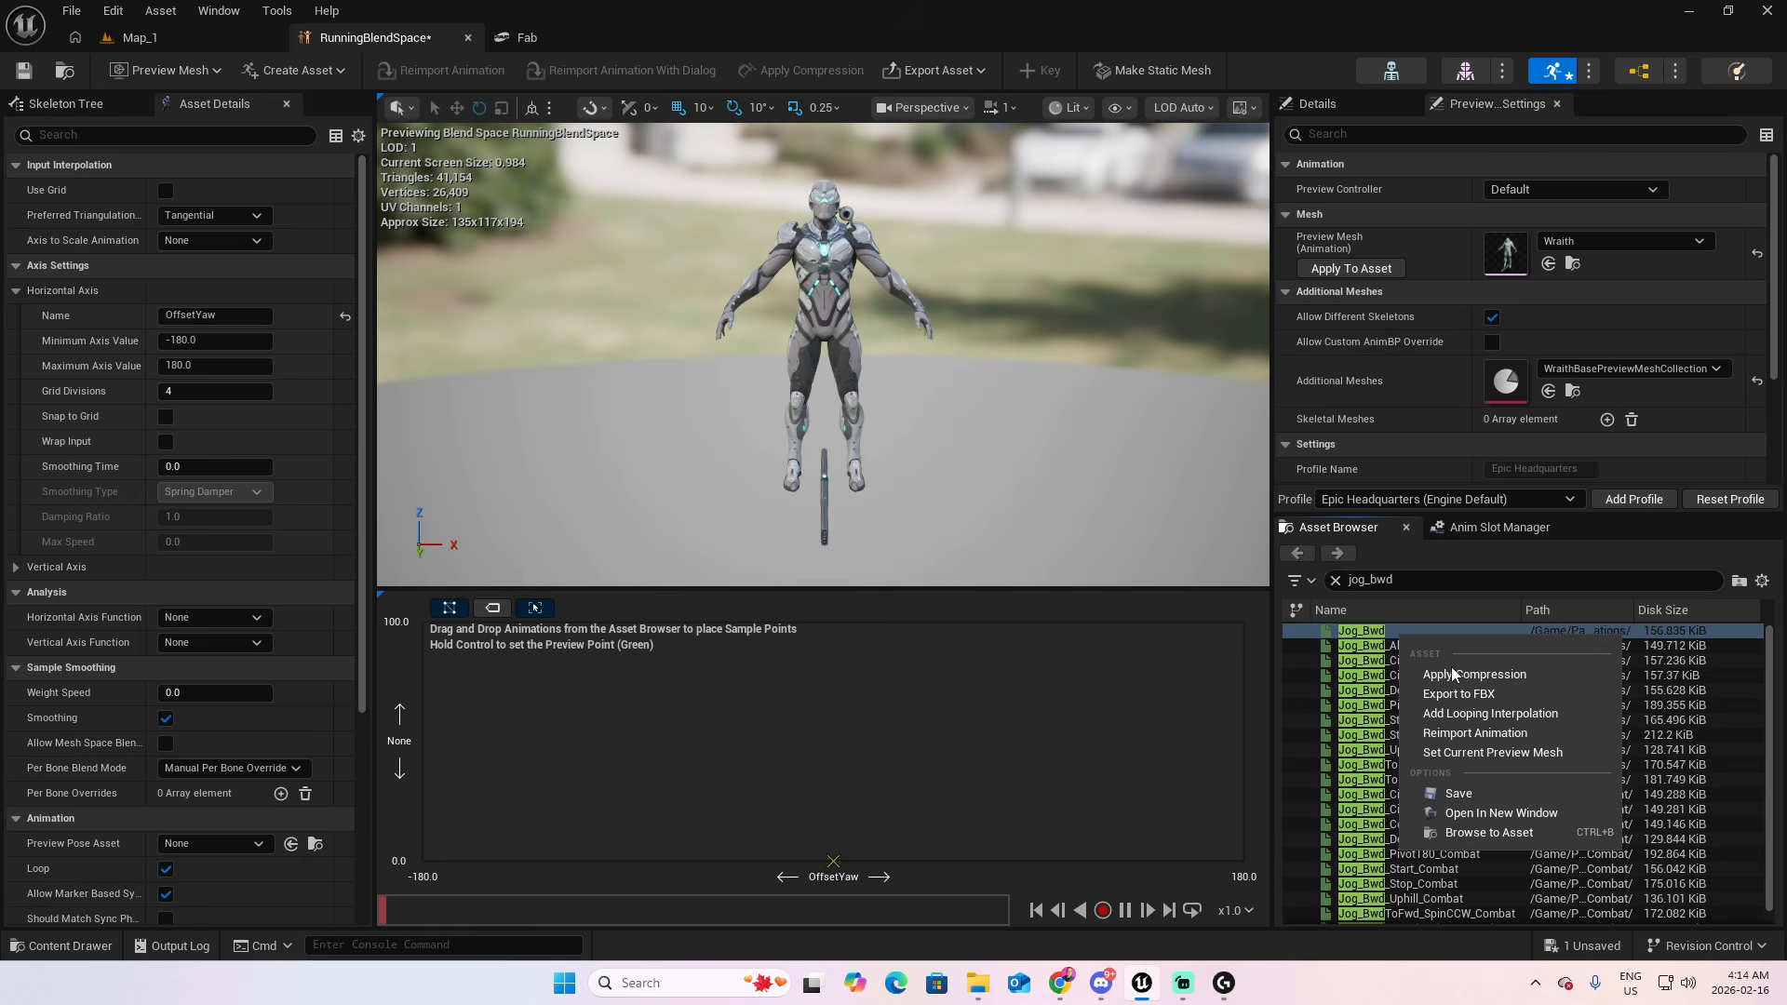
left_click(1513, 833)
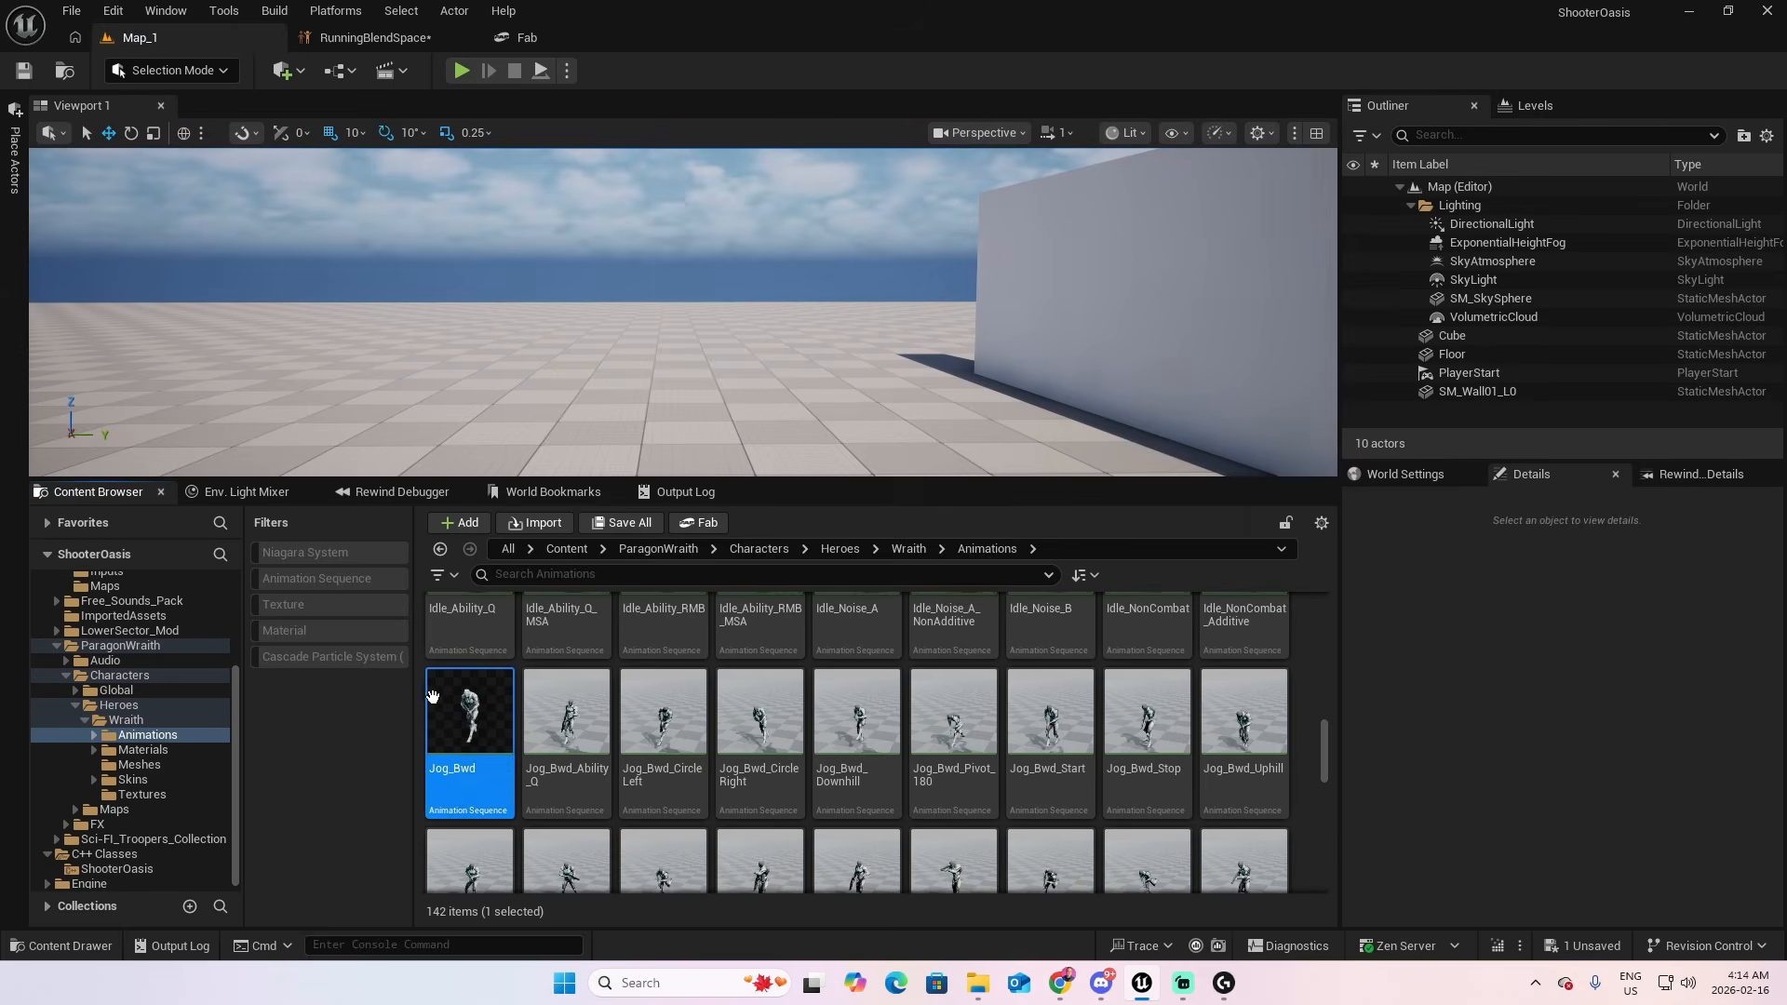
Copy Jog_Bwd into the Animations folder under MainCharacter/Wraith
left_click_drag(231, 719, 232, 644)
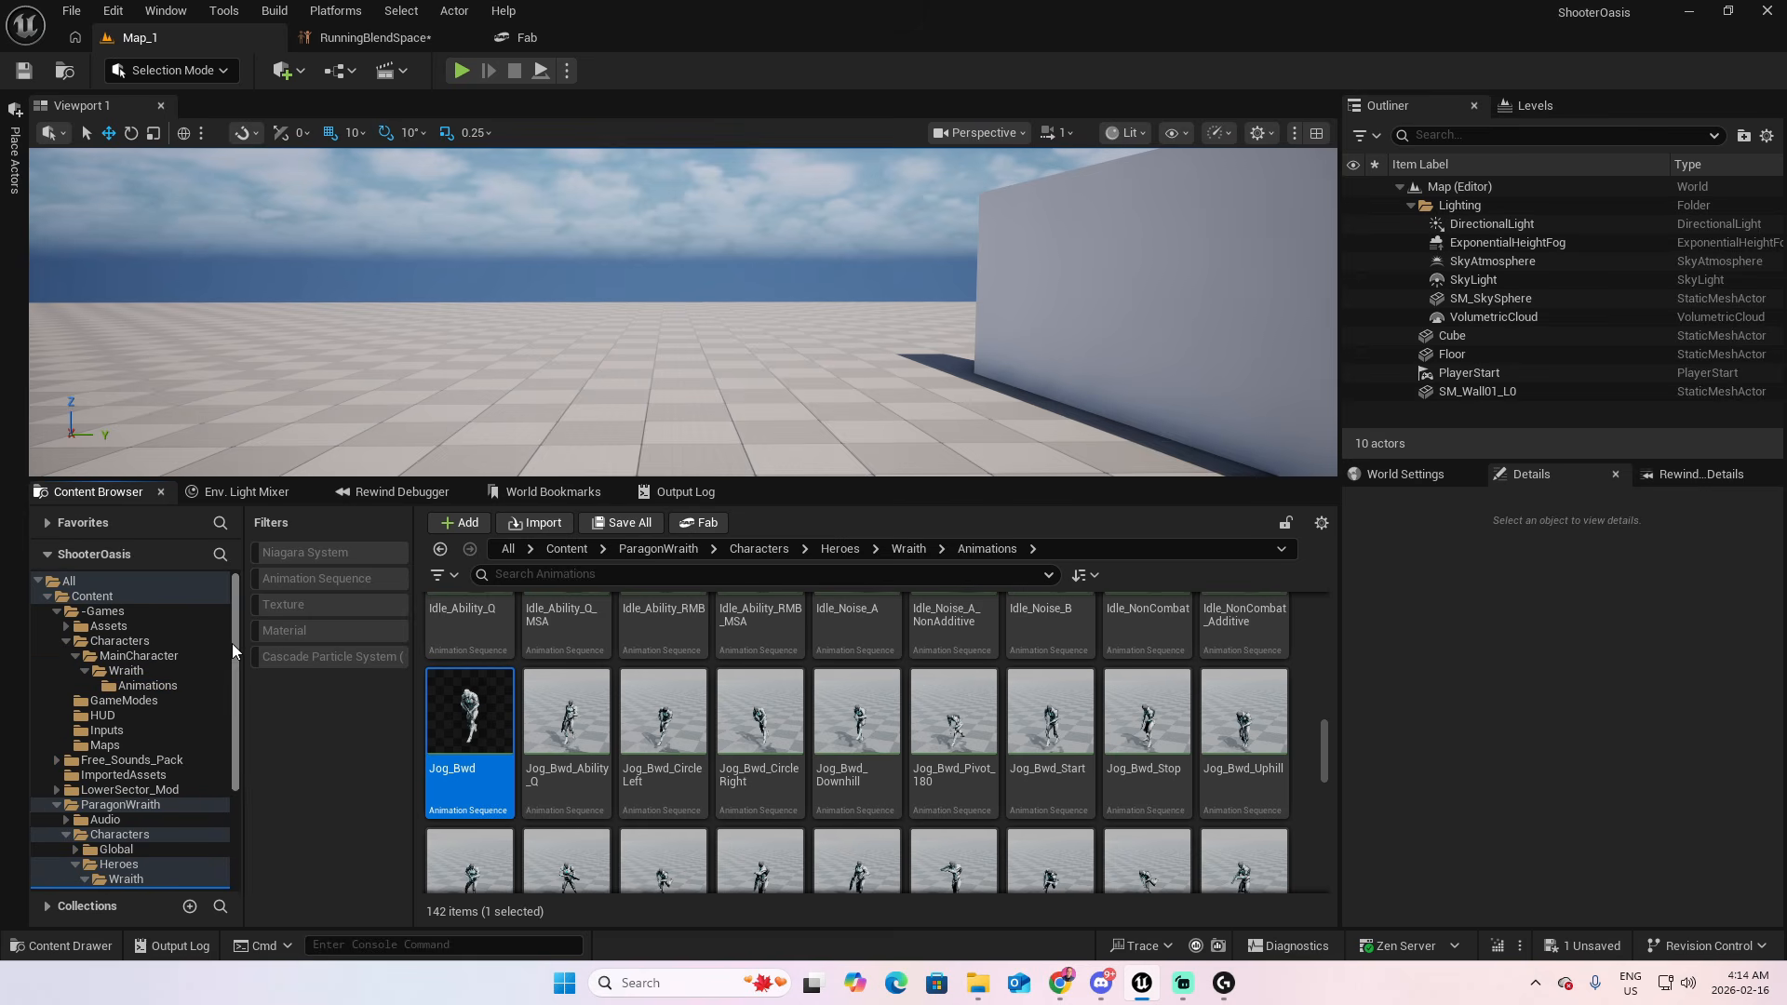
left_click_drag(474, 707, 141, 689)
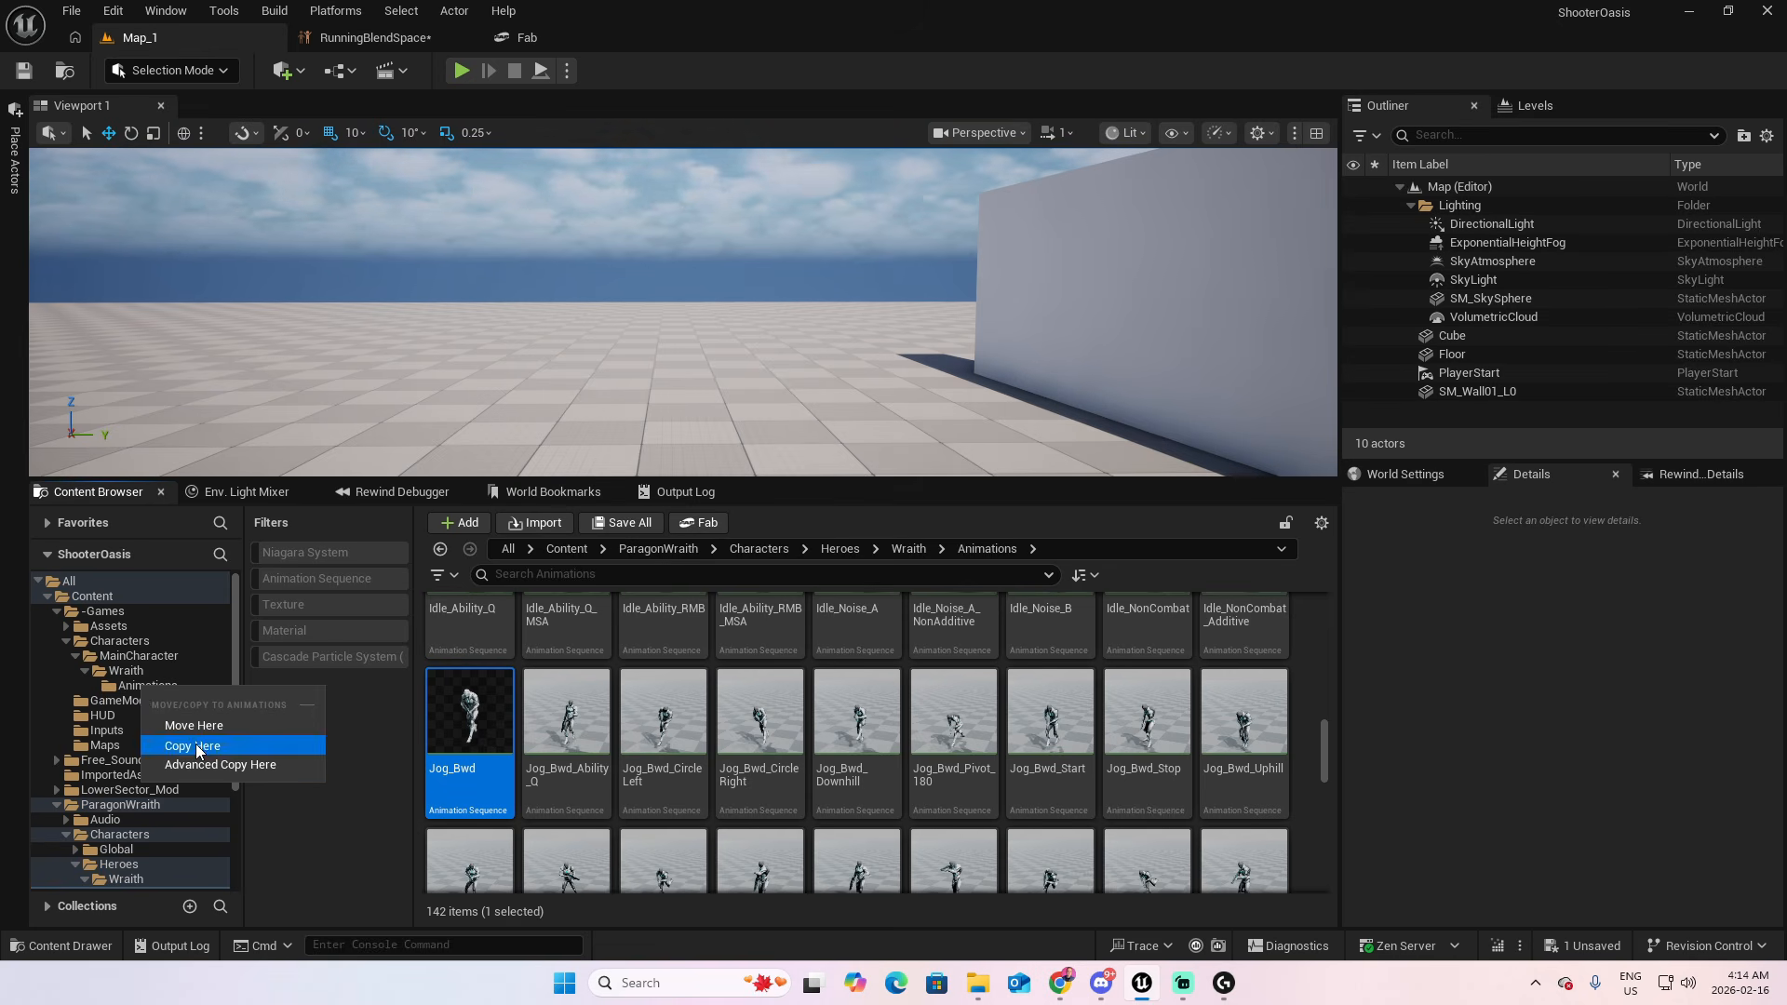
left_click(195, 745)
Open the MainCharacter/Wraith Animations folder and rename the copied Jog_Bwd to Jog_Bwd_GV
left_click(158, 689)
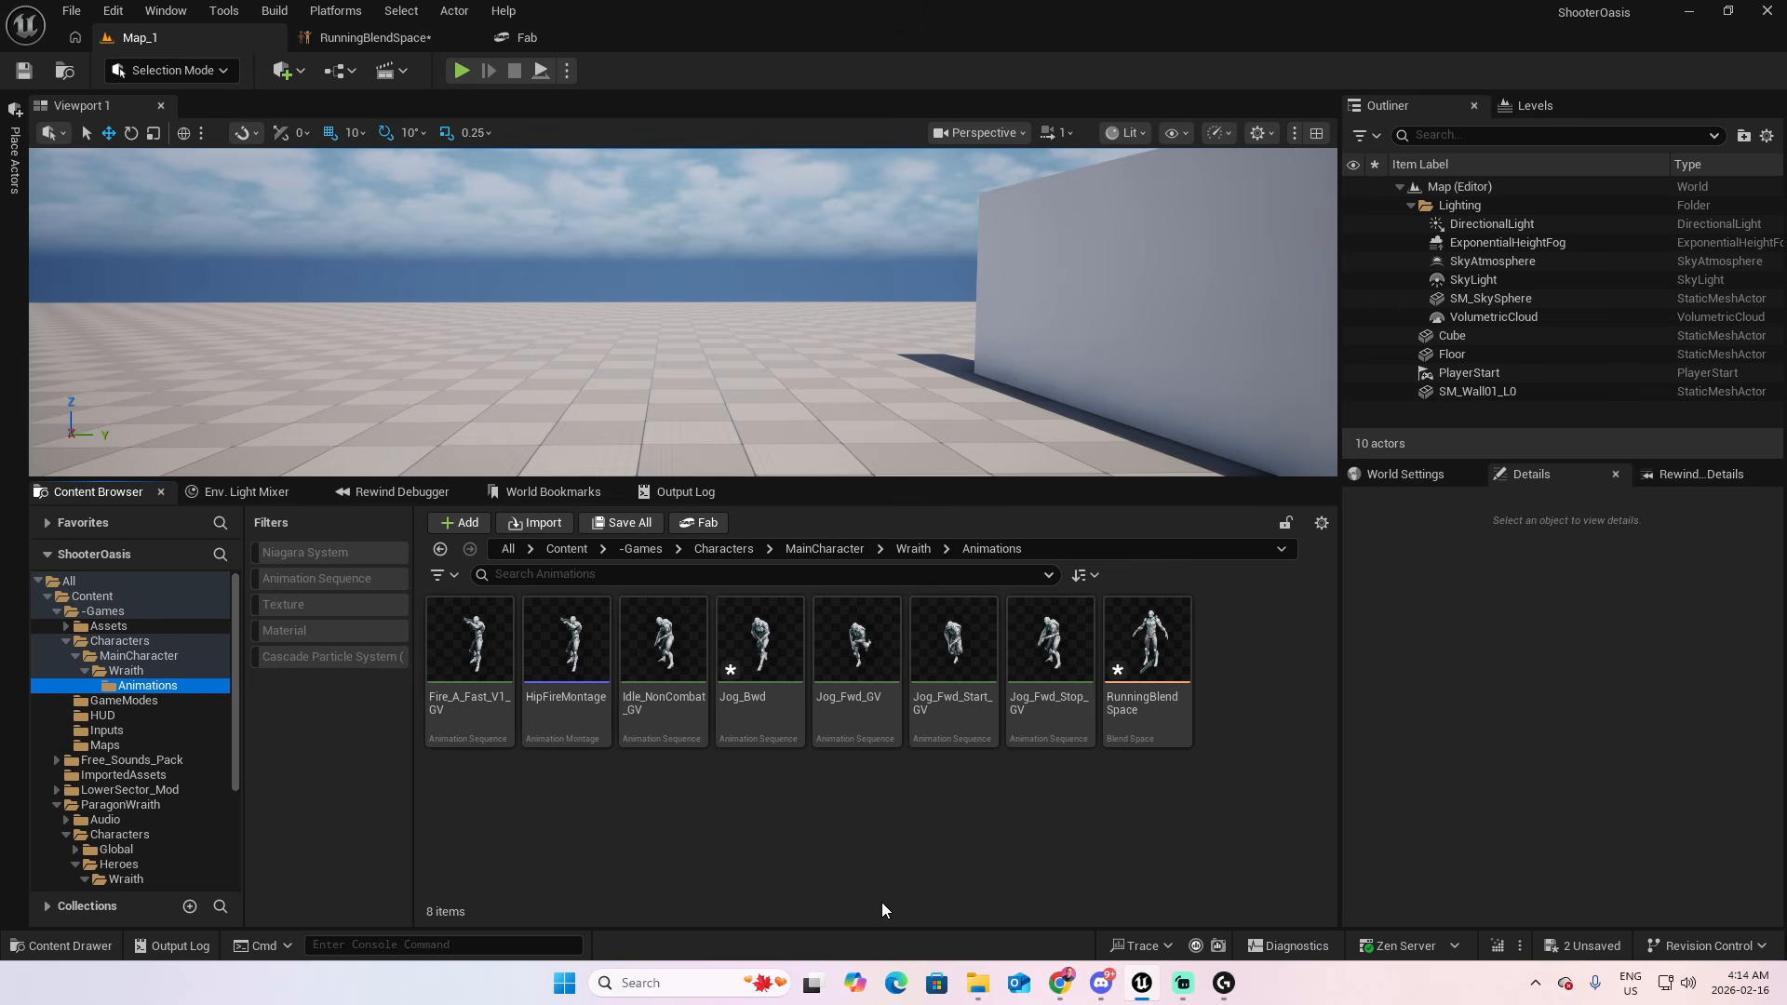
right_click(761, 701)
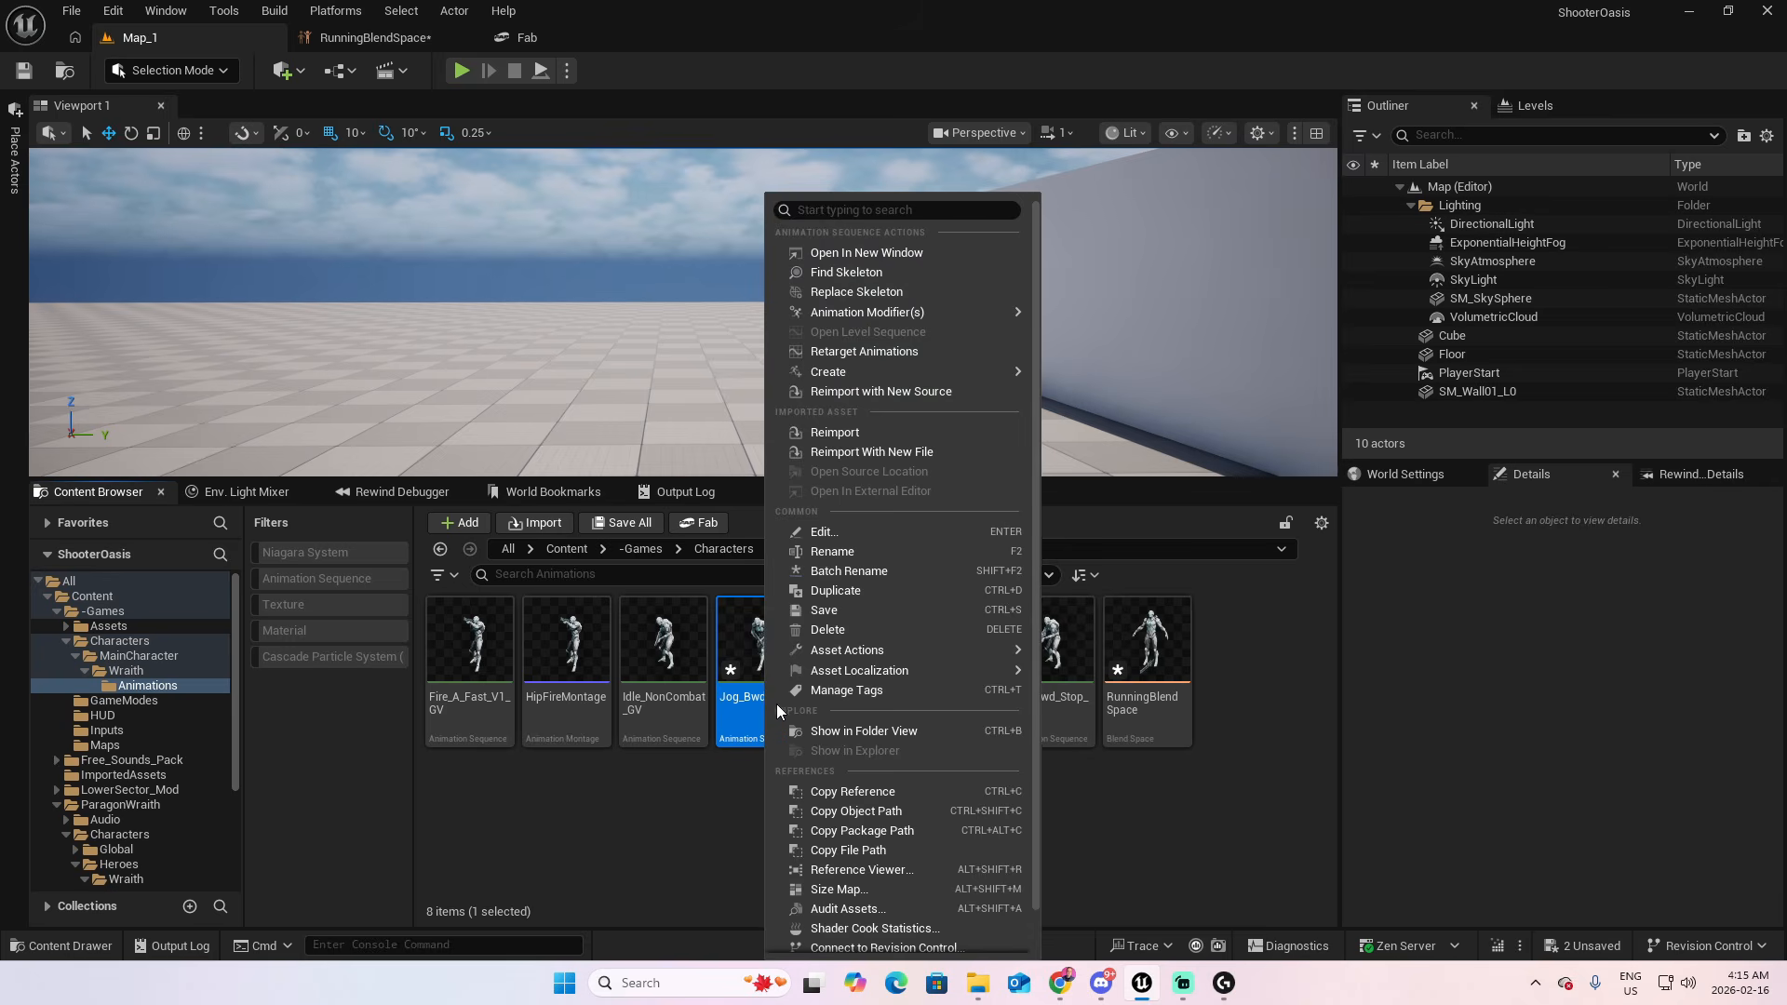
left_click(818, 556)
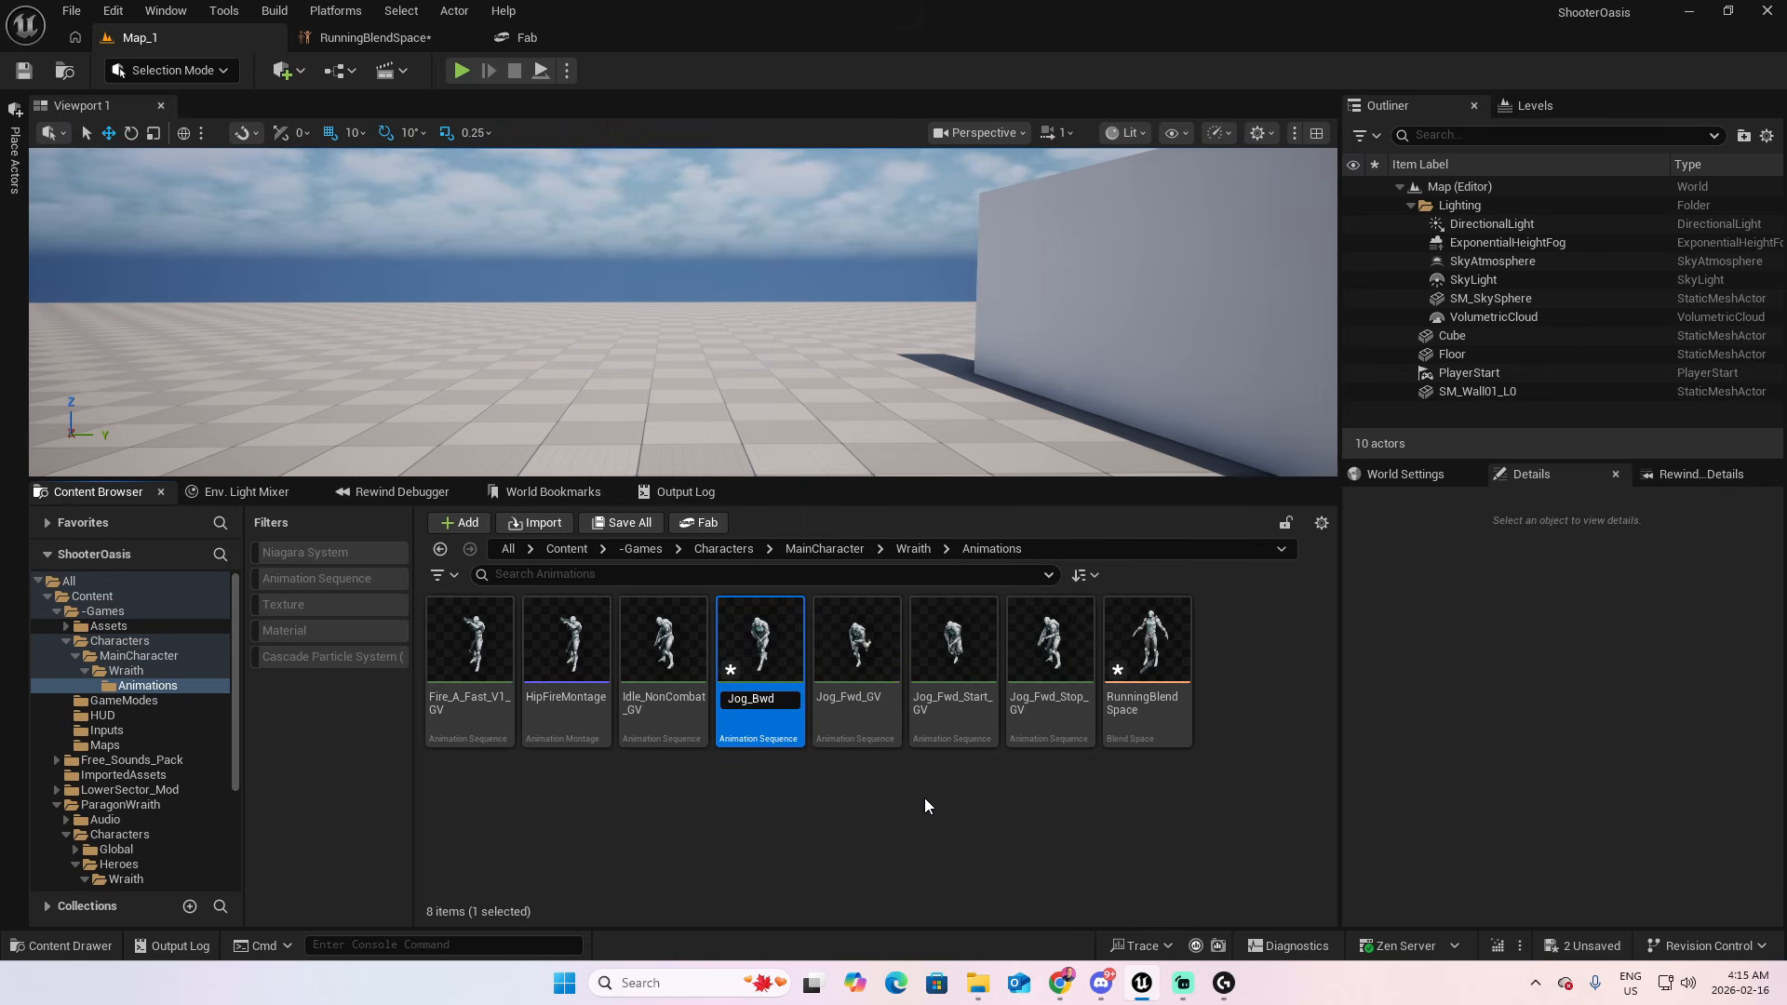
type("_GV")
key("Return")
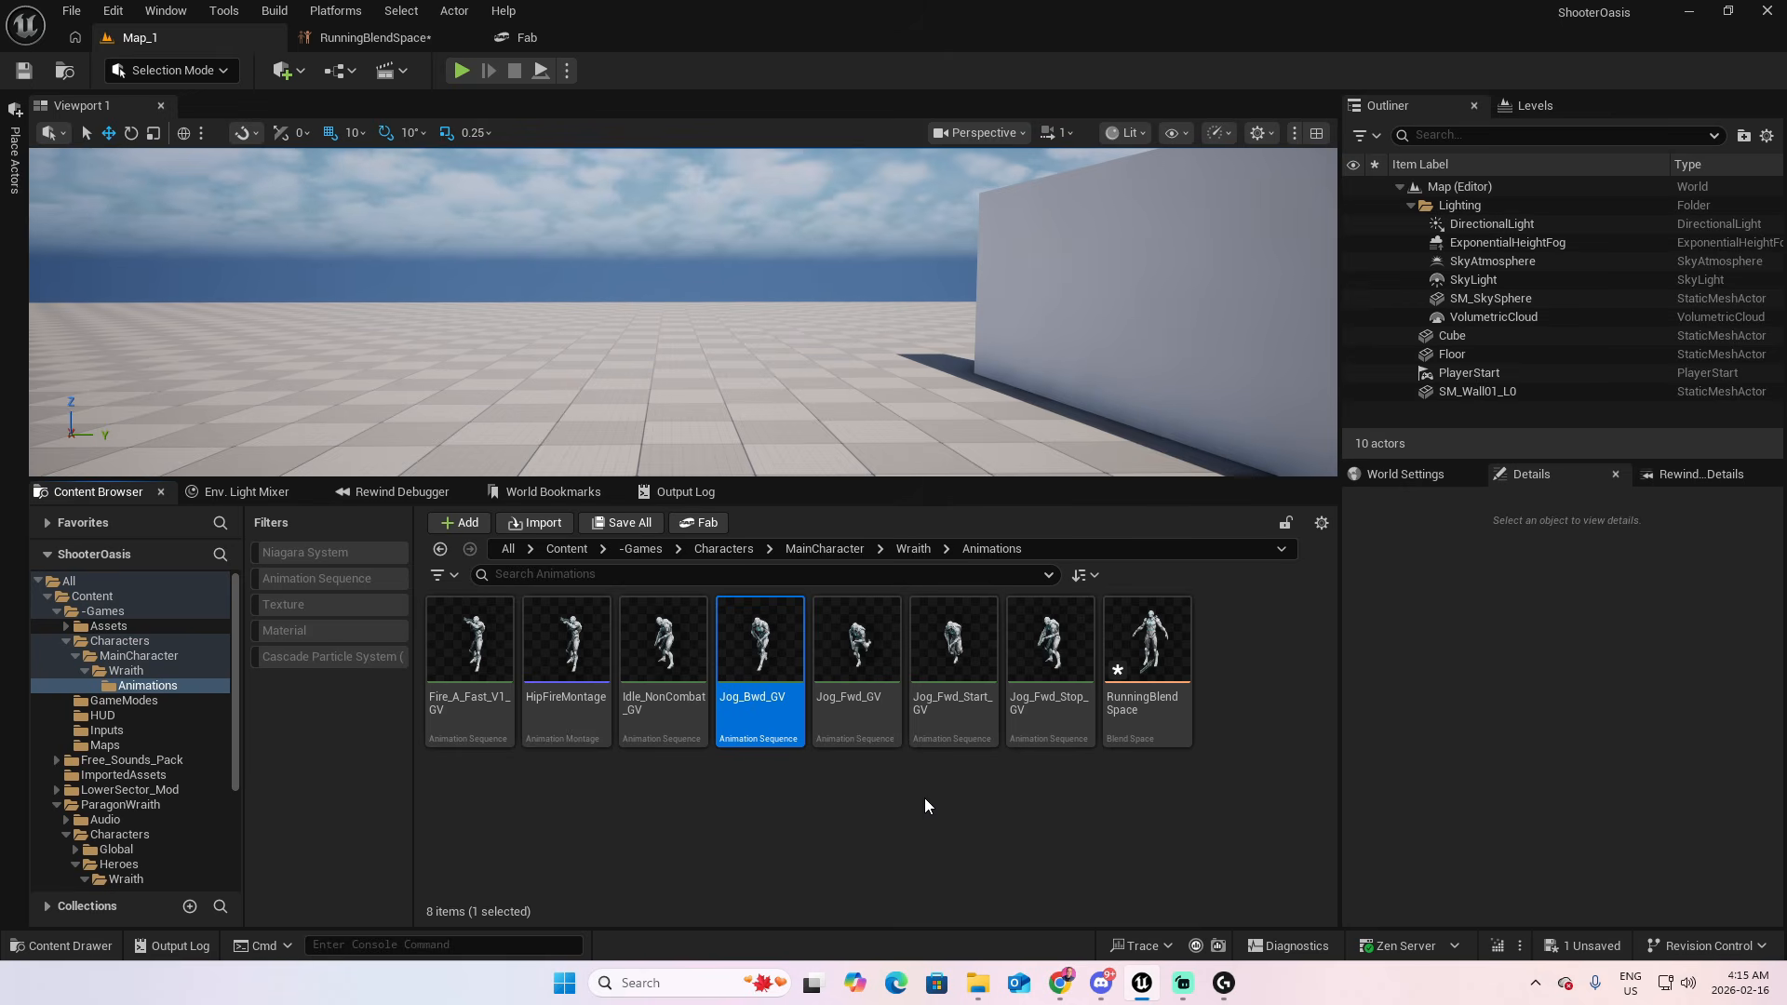
Return to RunningBlendSpace, search its assets for "jog_right" and locate the Jog_Right sequence in its project folder
left_click(382, 39)
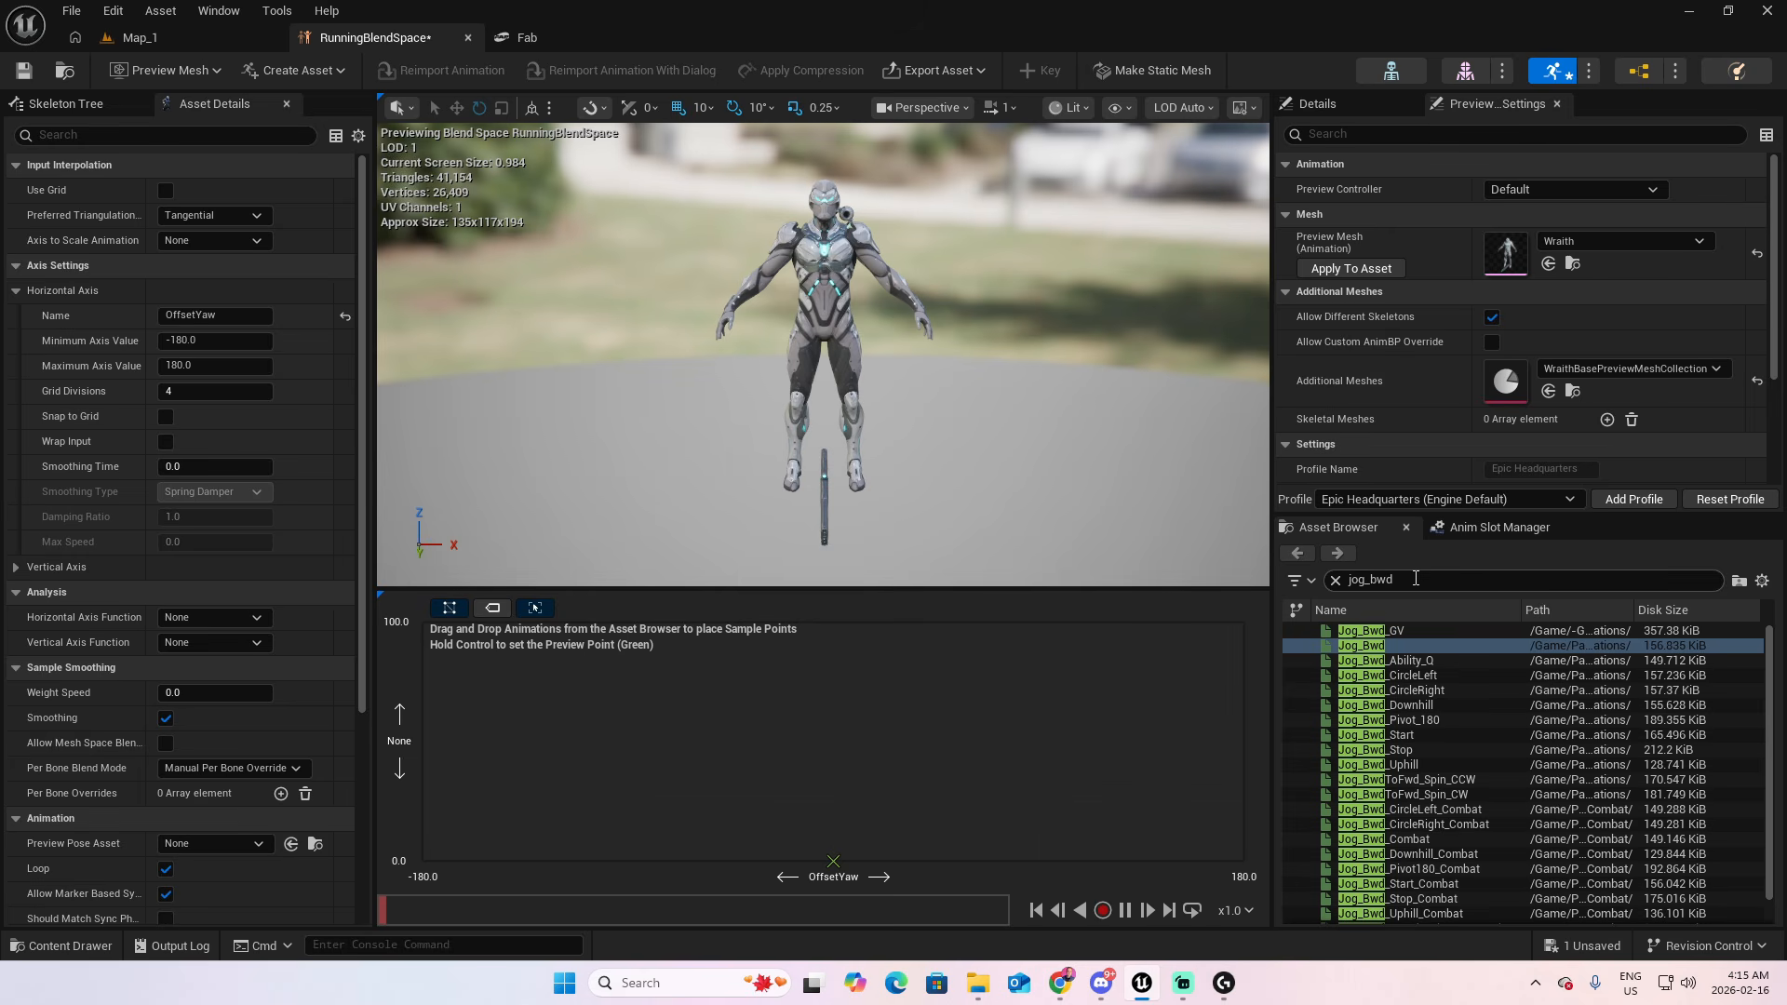
left_click(1415, 579)
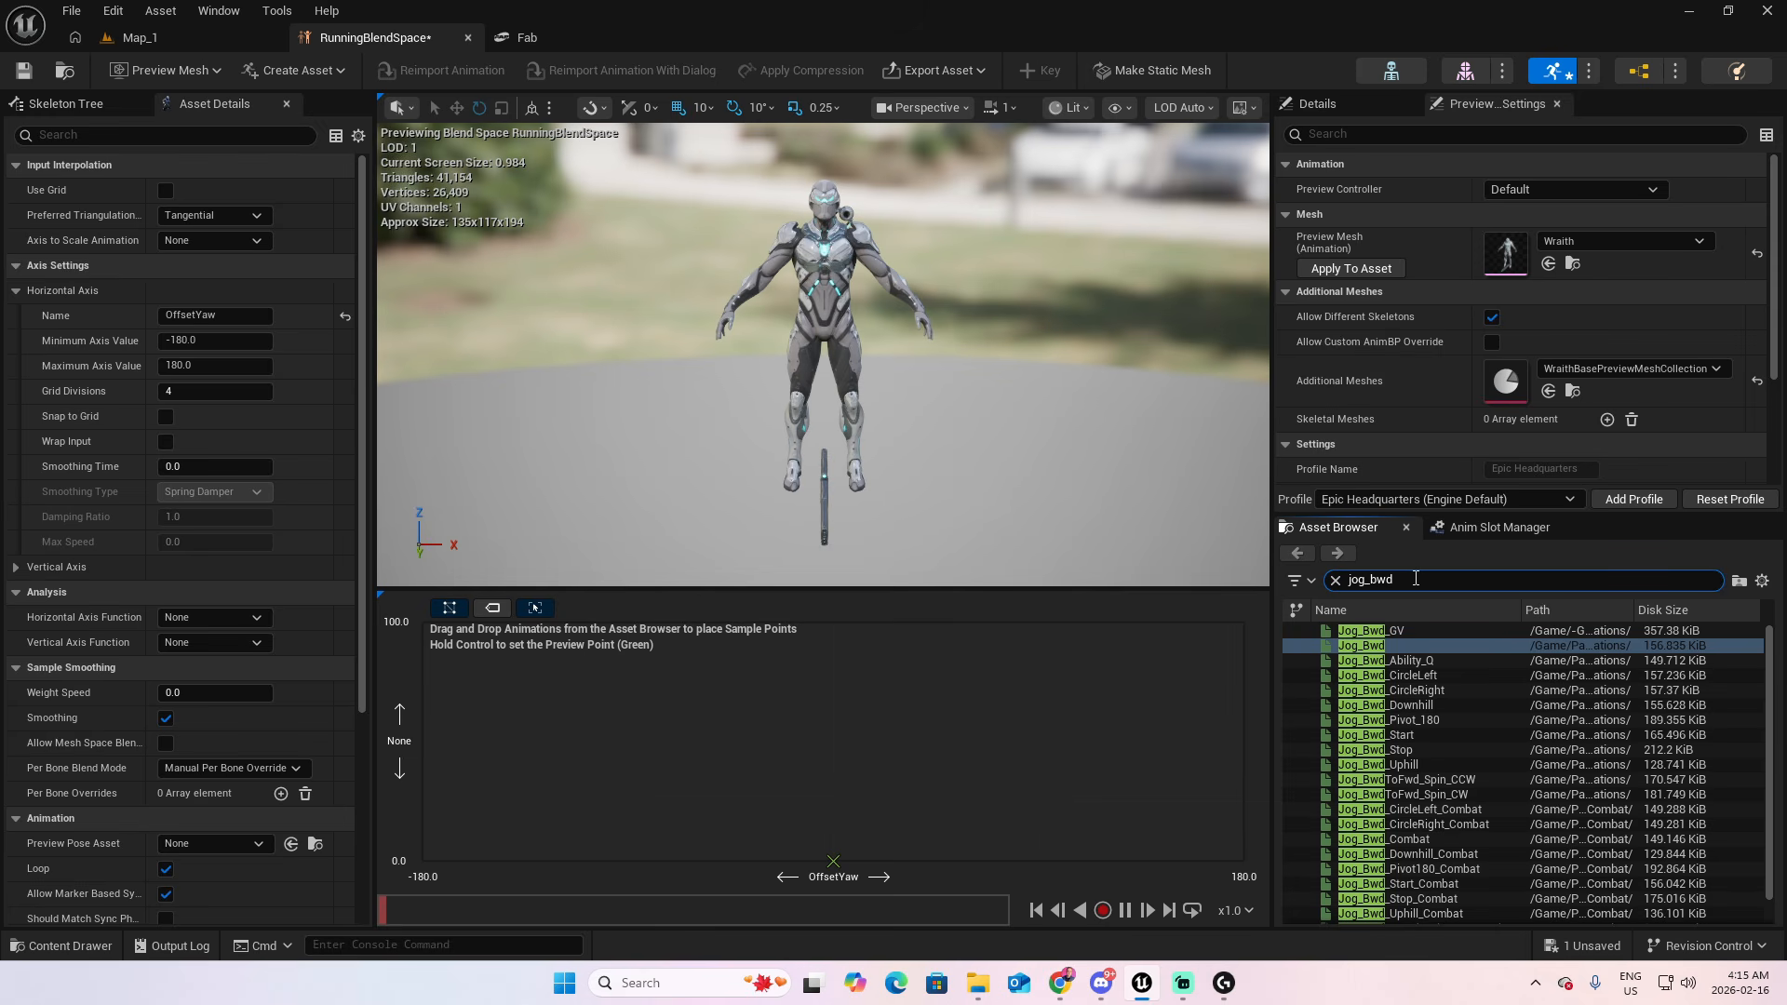
key("BackSpace")
key("BackSpace")
key("BackSpace")
type("right")
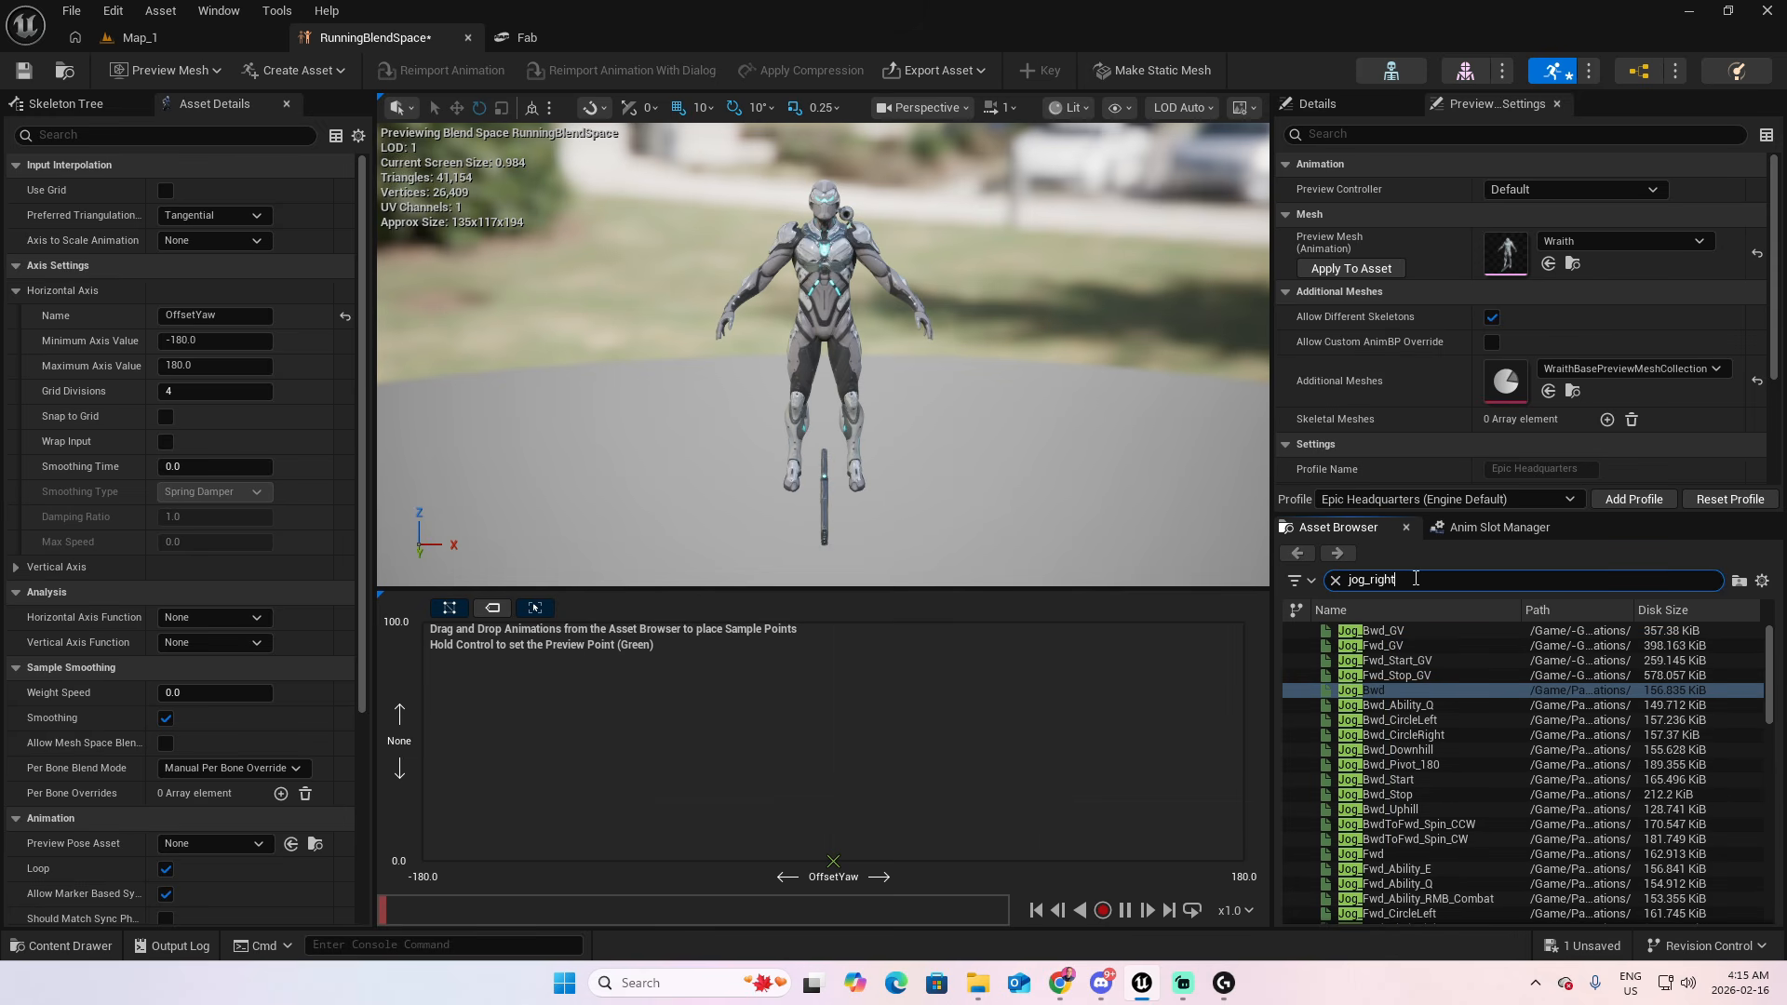
left_click(1390, 631)
right_click(1390, 632)
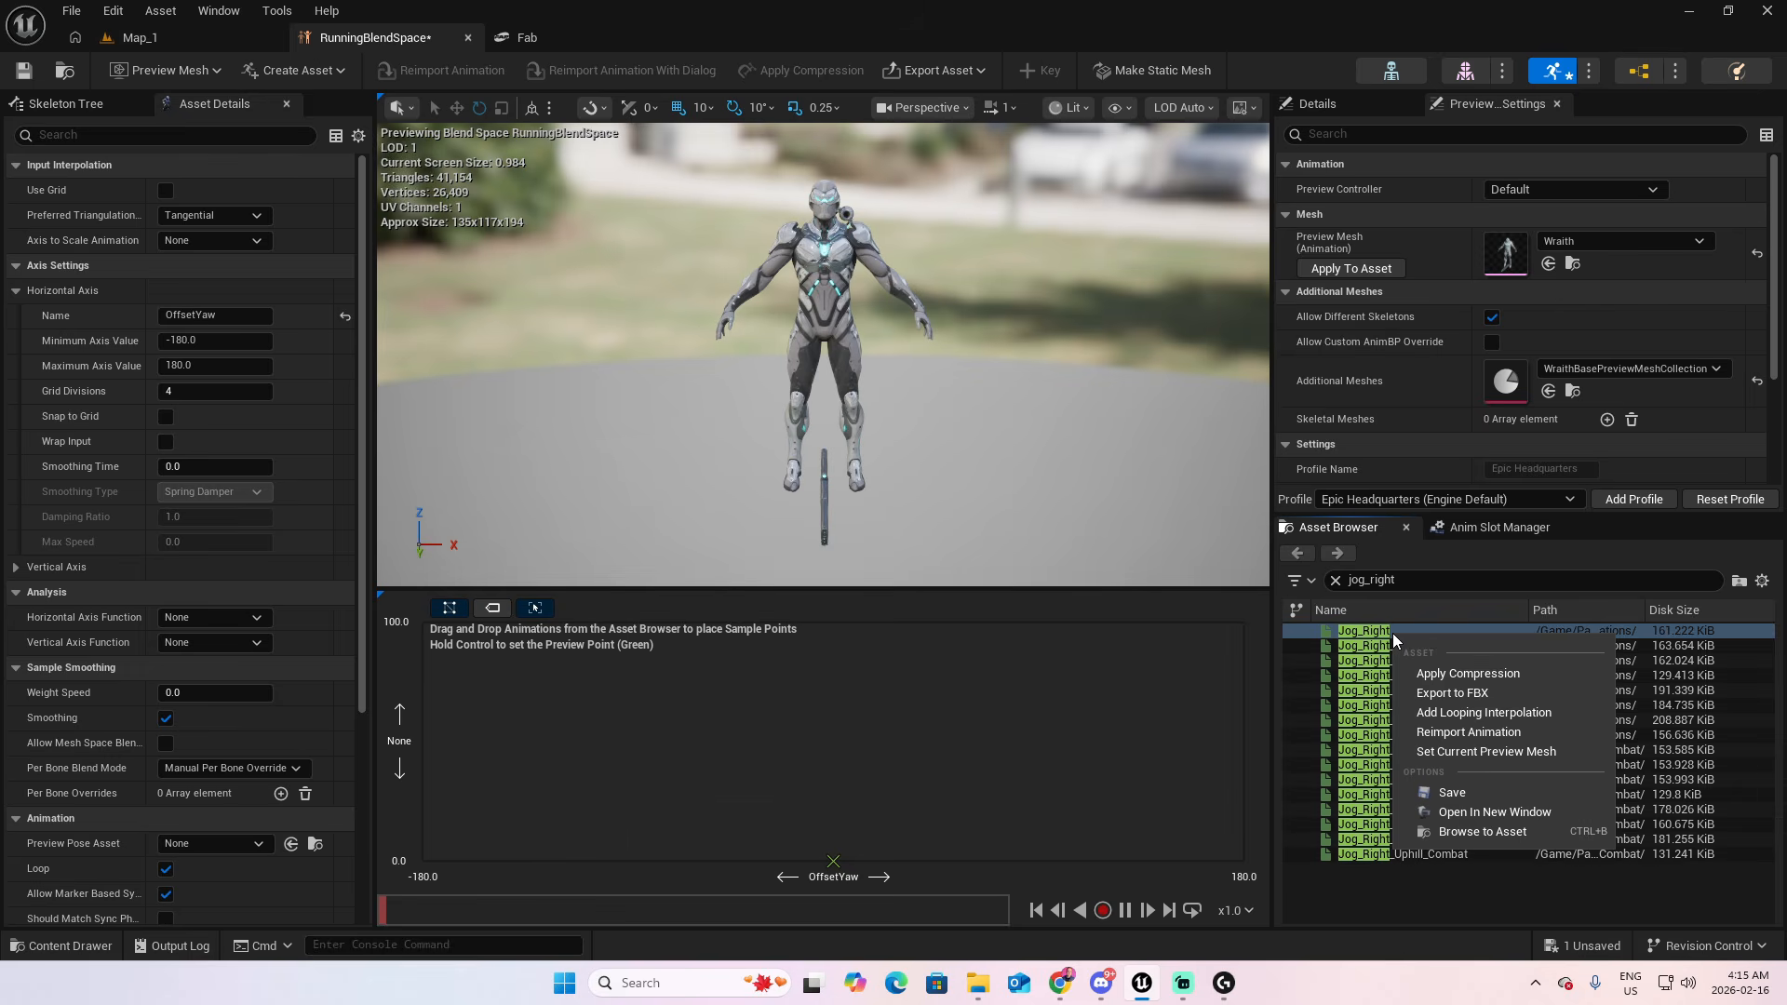
left_click(1489, 826)
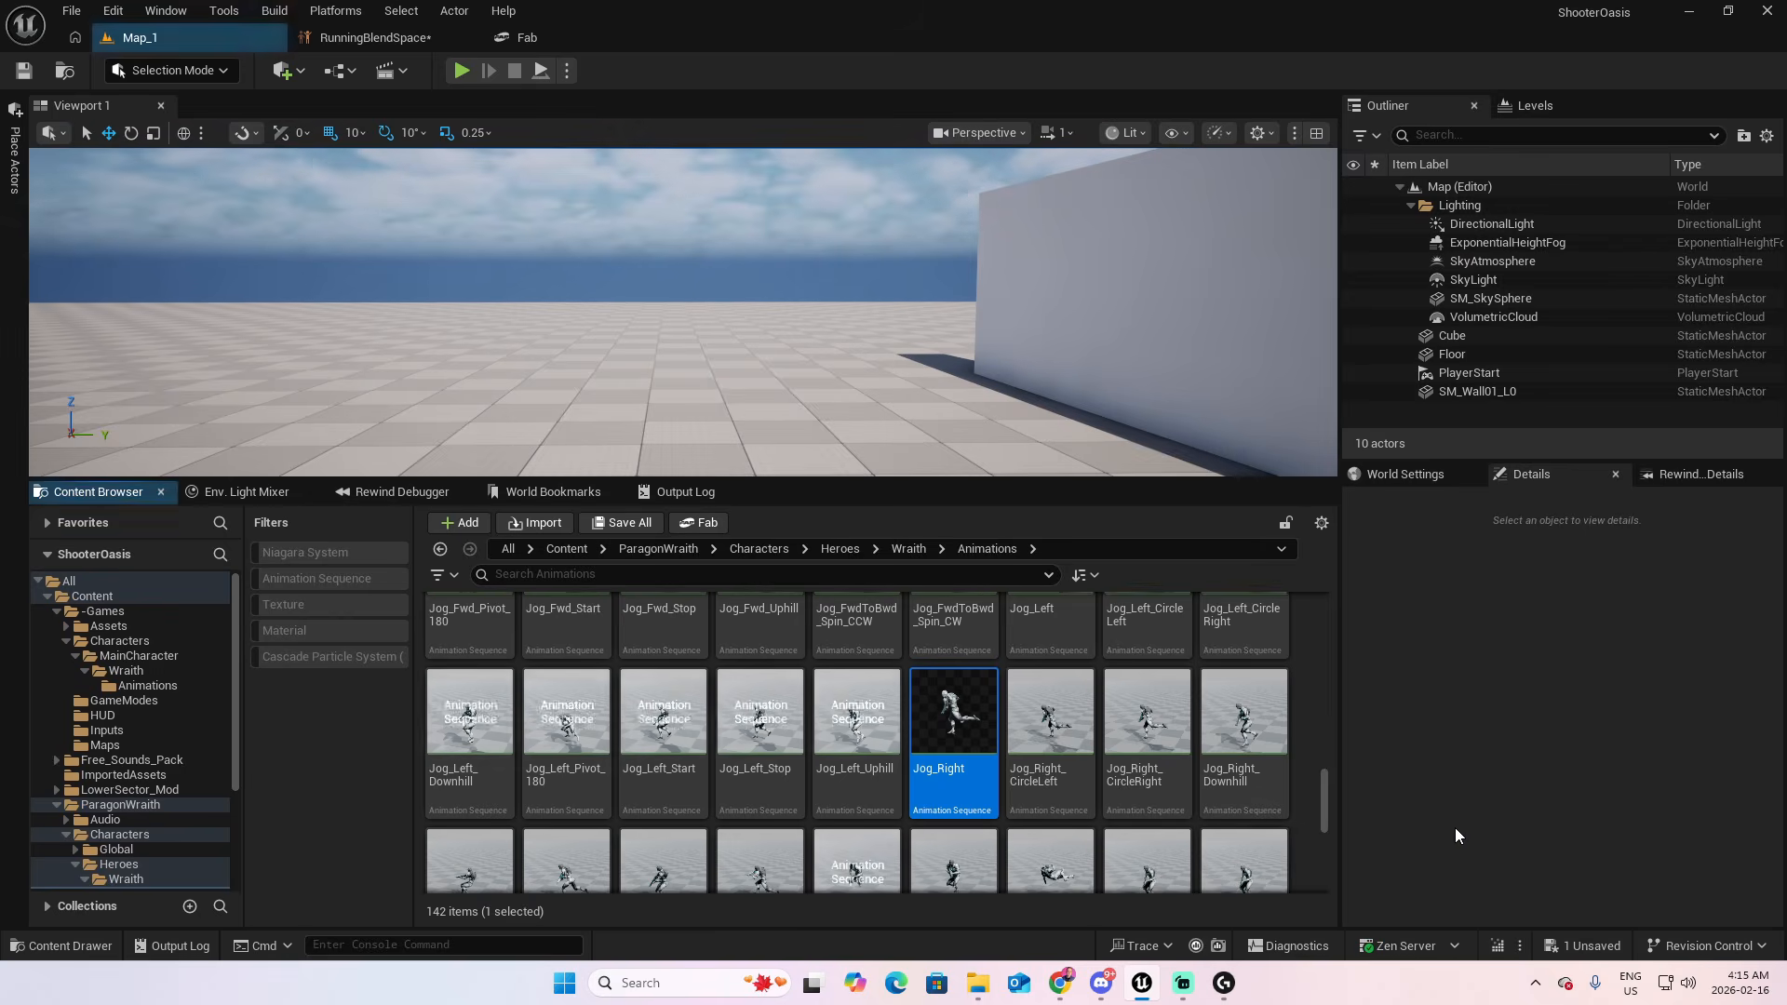
Copy Jog_Right into the Animations folder under MainCharacter/Wraith
mouse_move(952, 710)
left_click_drag(953, 710, 147, 693)
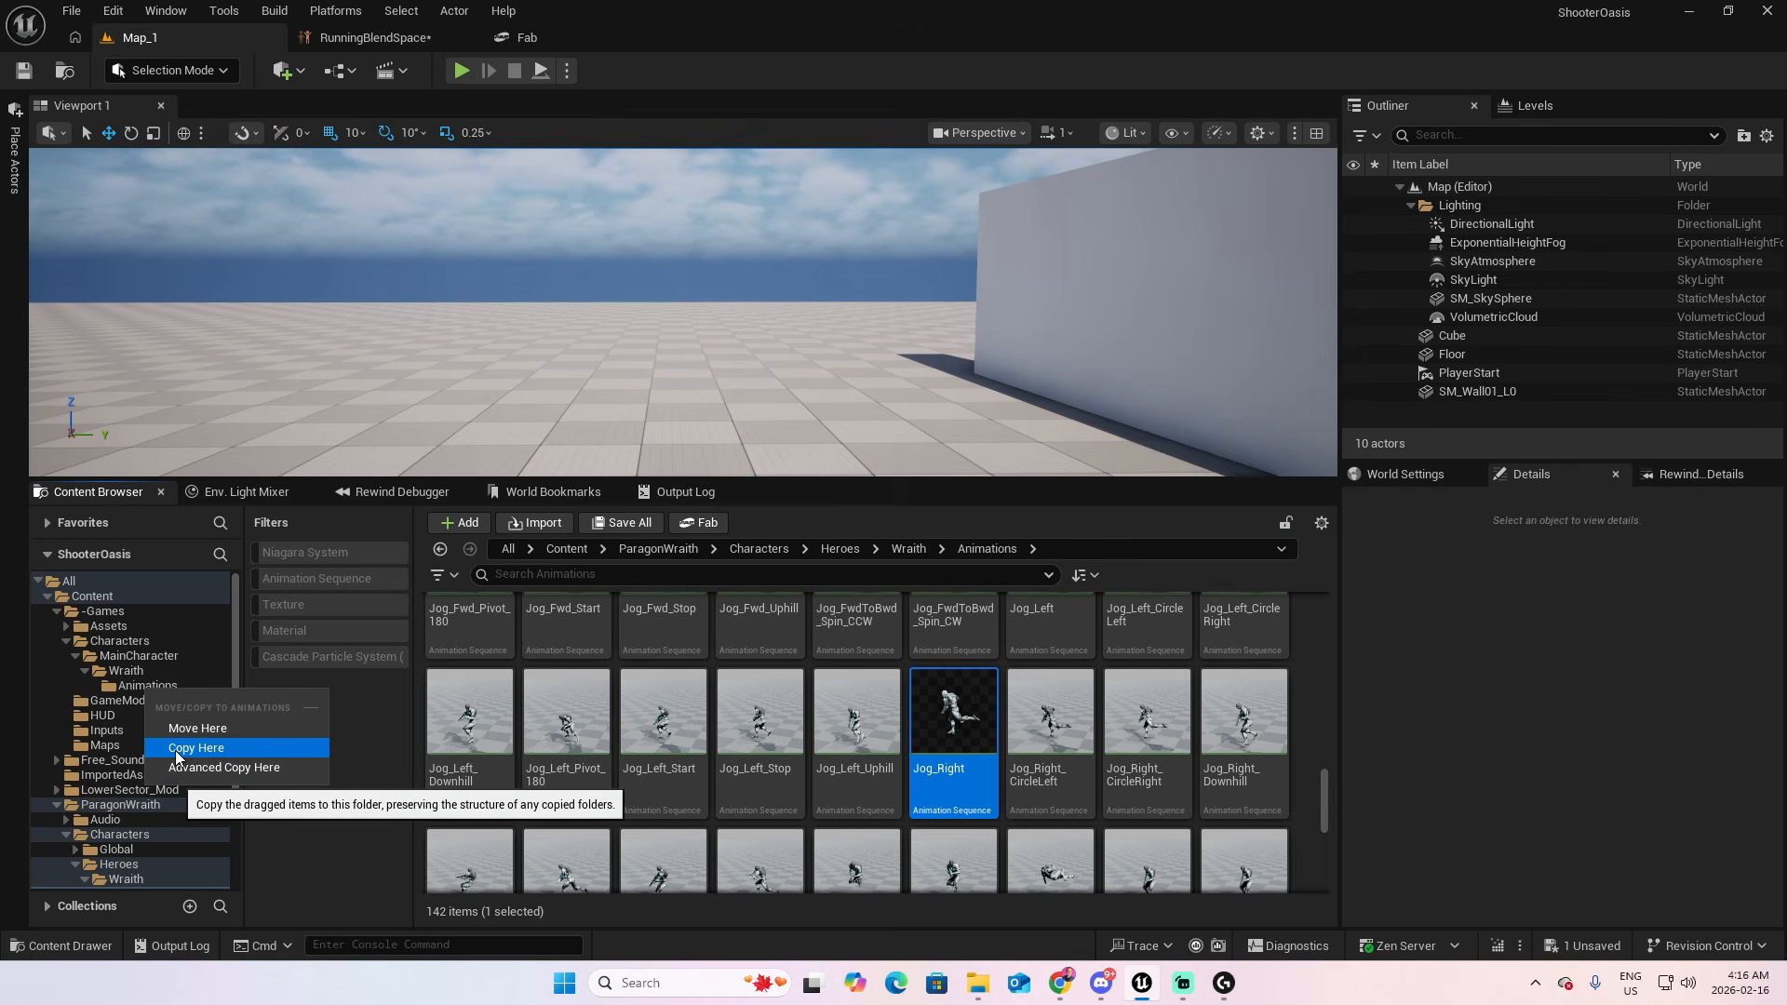
left_click(195, 742)
Return to RunningBlendSpace and search its assets for "jog_left"
left_click(388, 43)
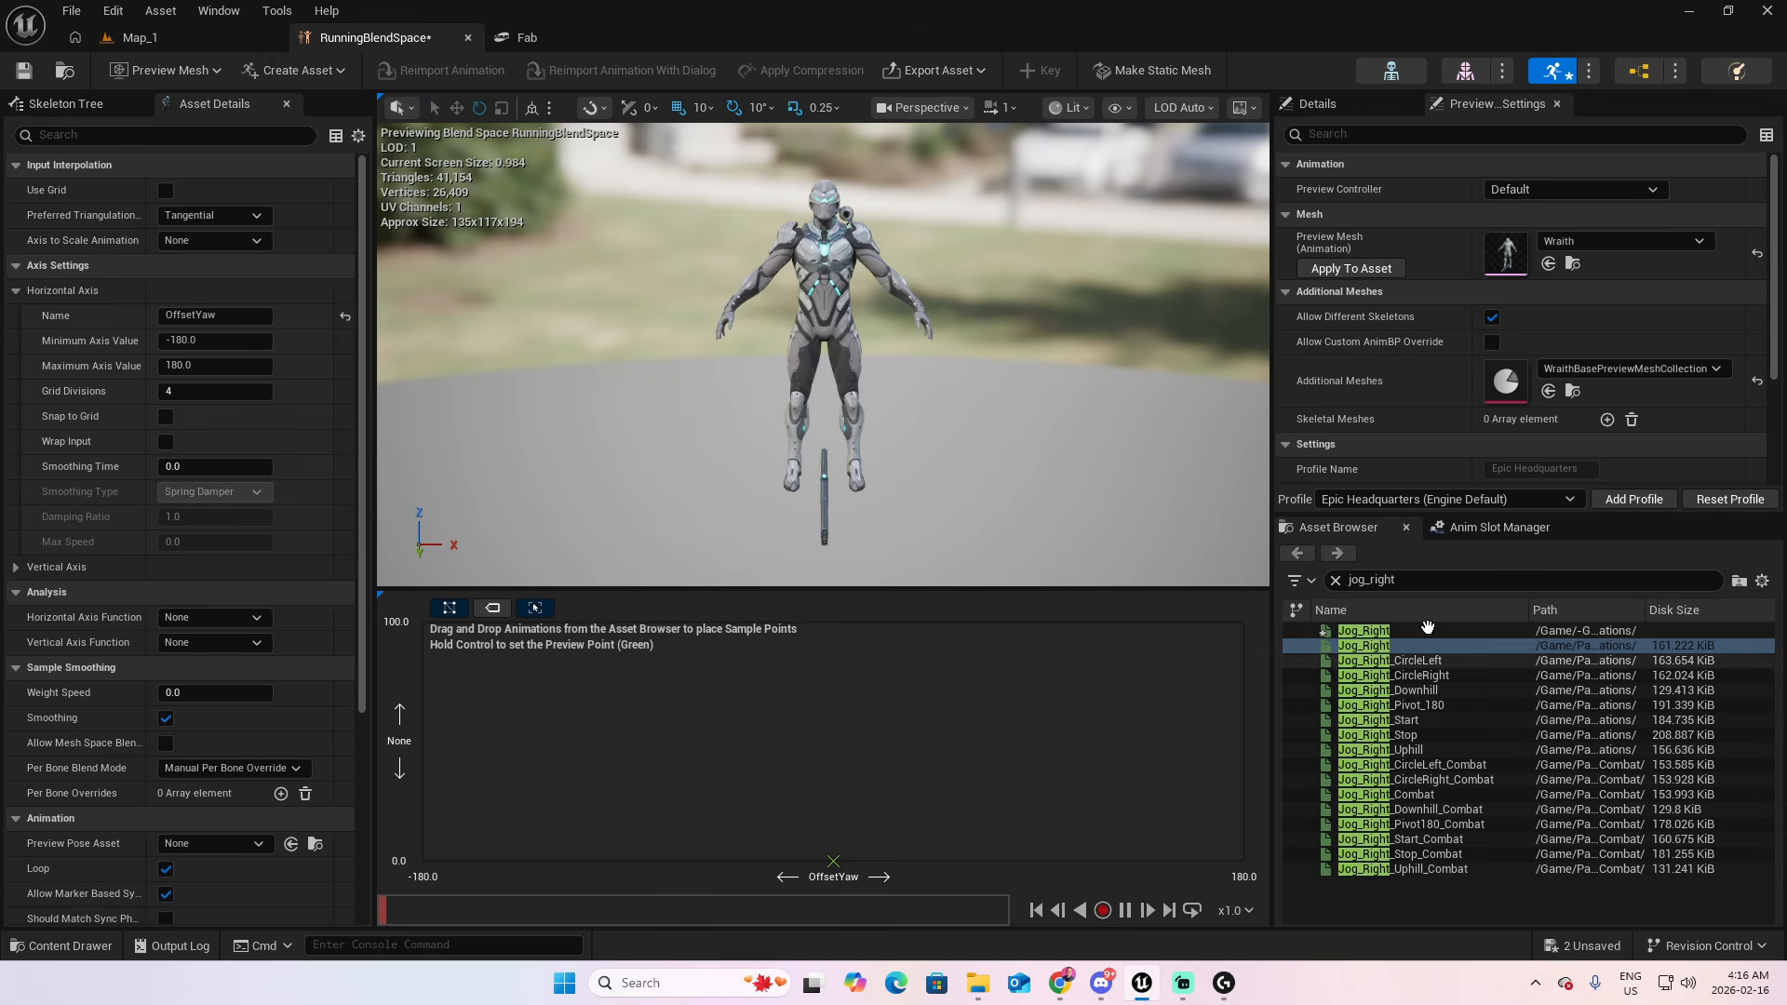
left_click(1430, 579)
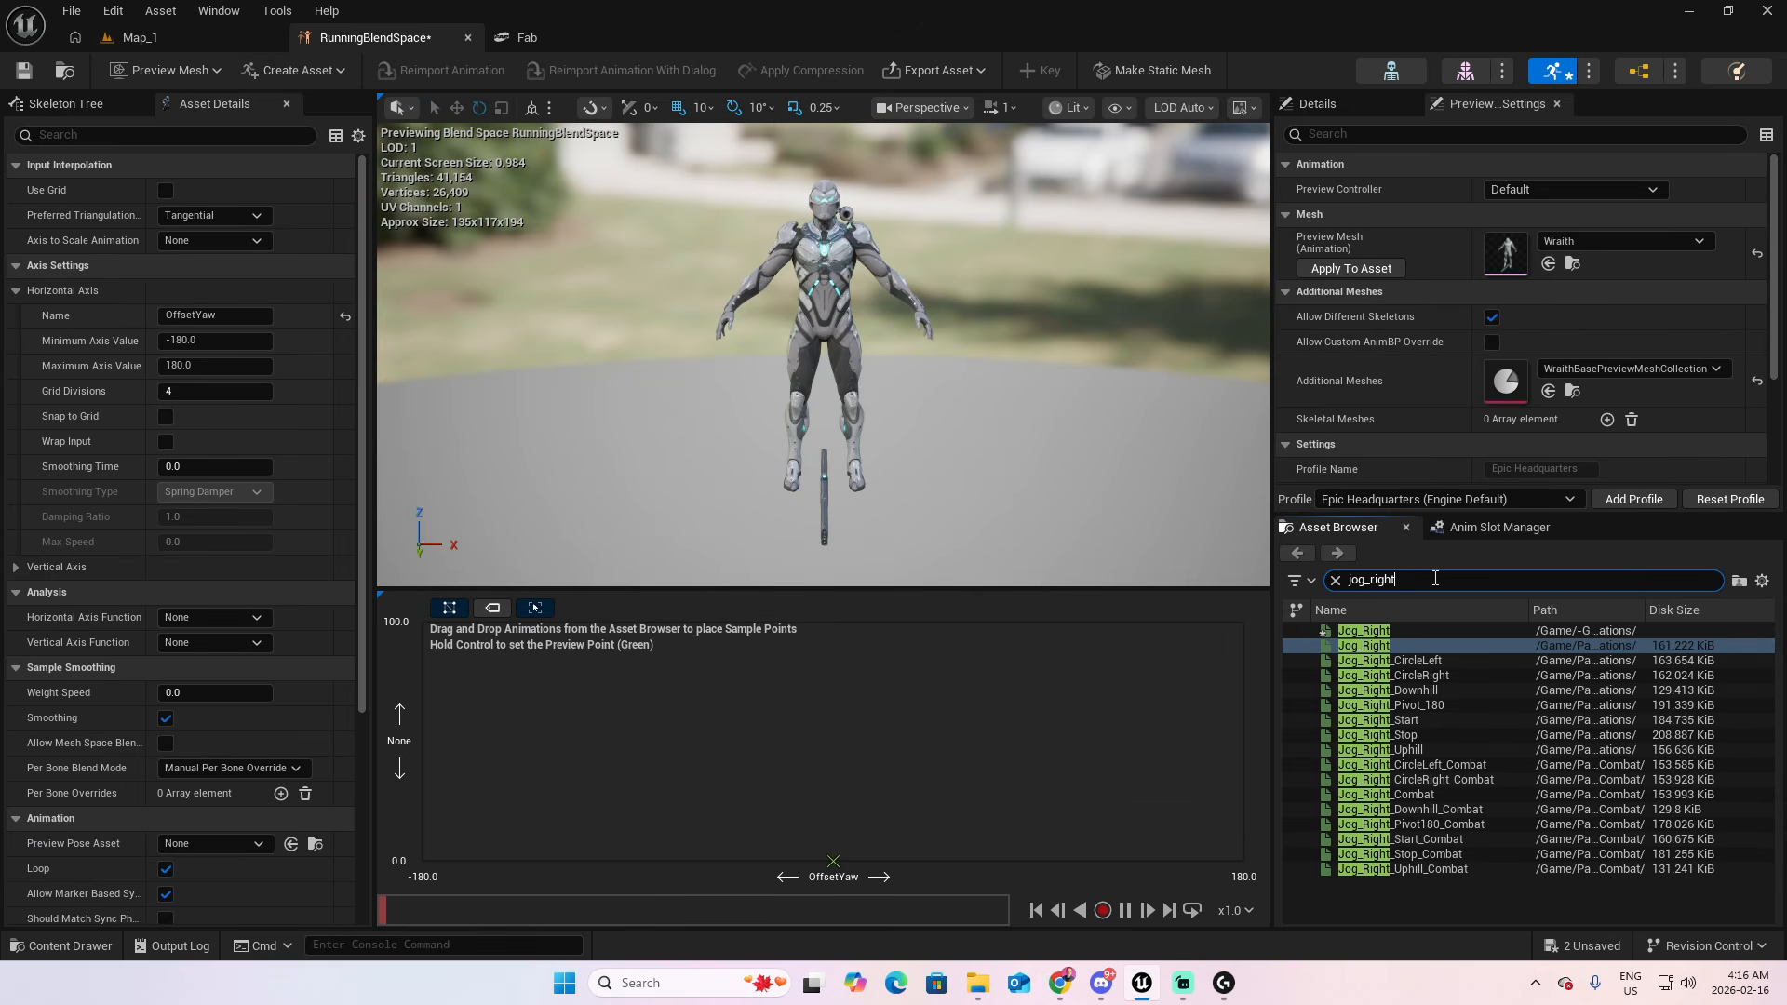
key("BackSpace")
key("BackSpace")
key("BackSpace")
key("BackSpace")
key("BackSpace")
type("left")
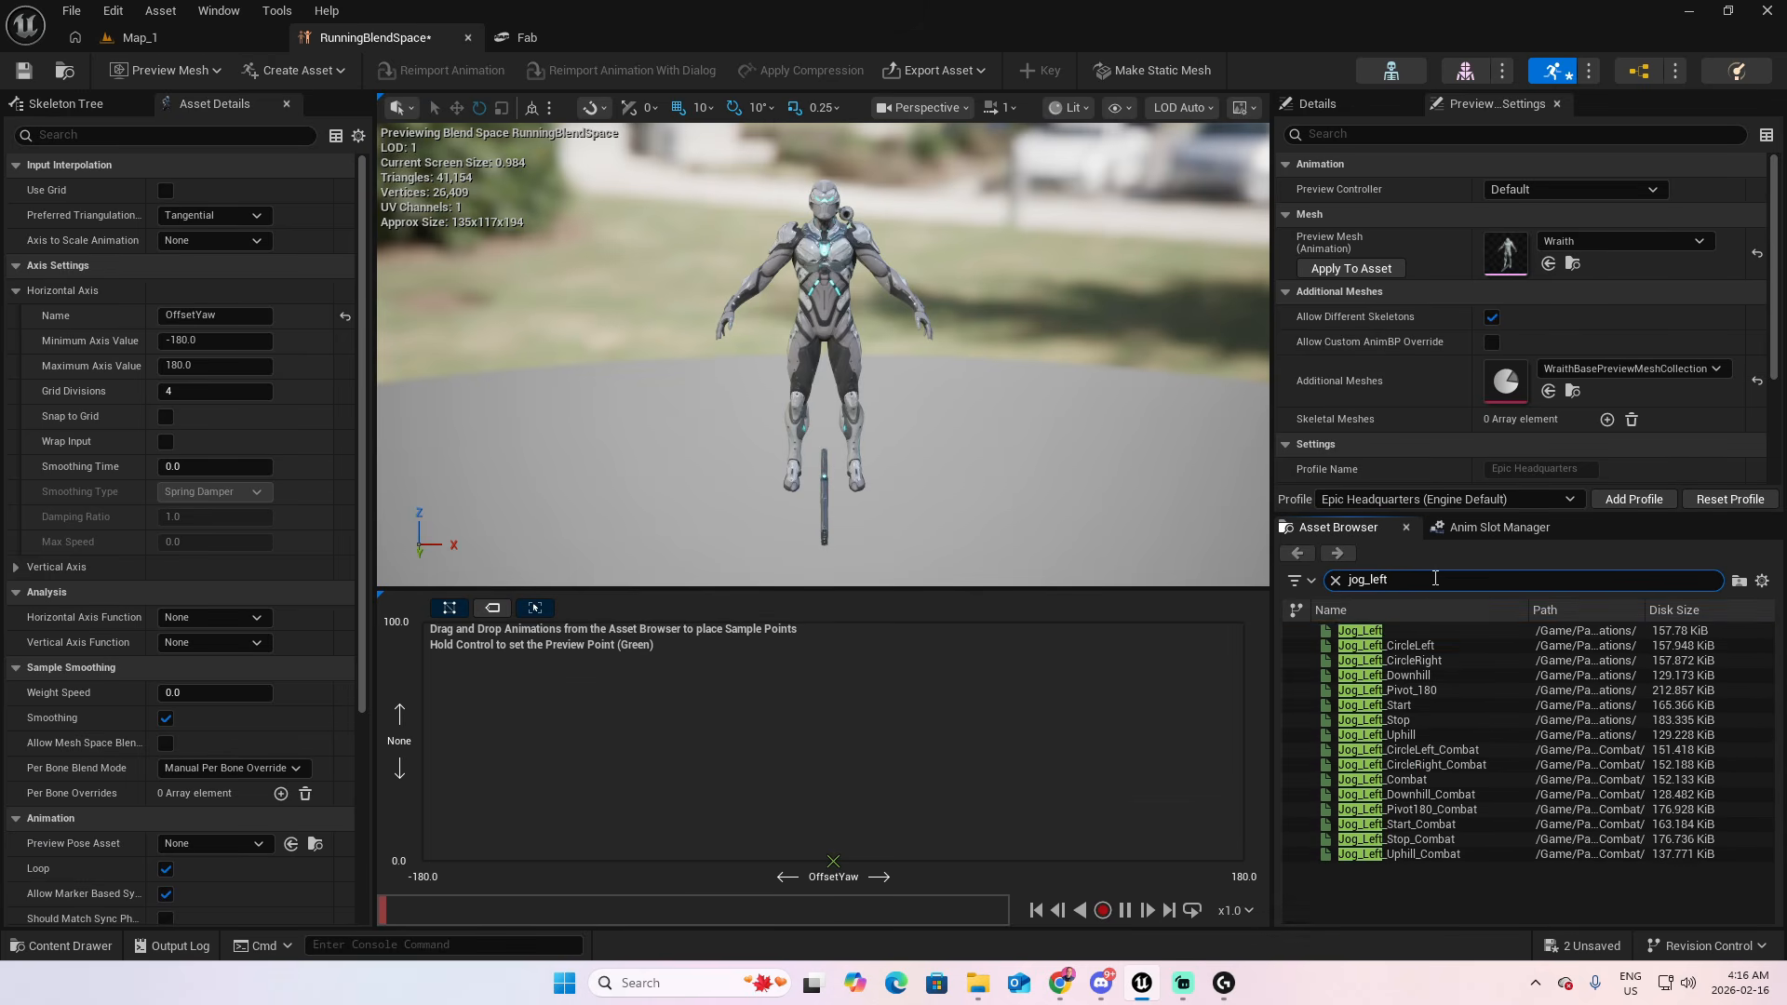
Locate the Jog_Left sequence in its project folder and copy it into the Animations folder under MainCharacter/Wraith
left_click(1385, 631)
right_click(1387, 631)
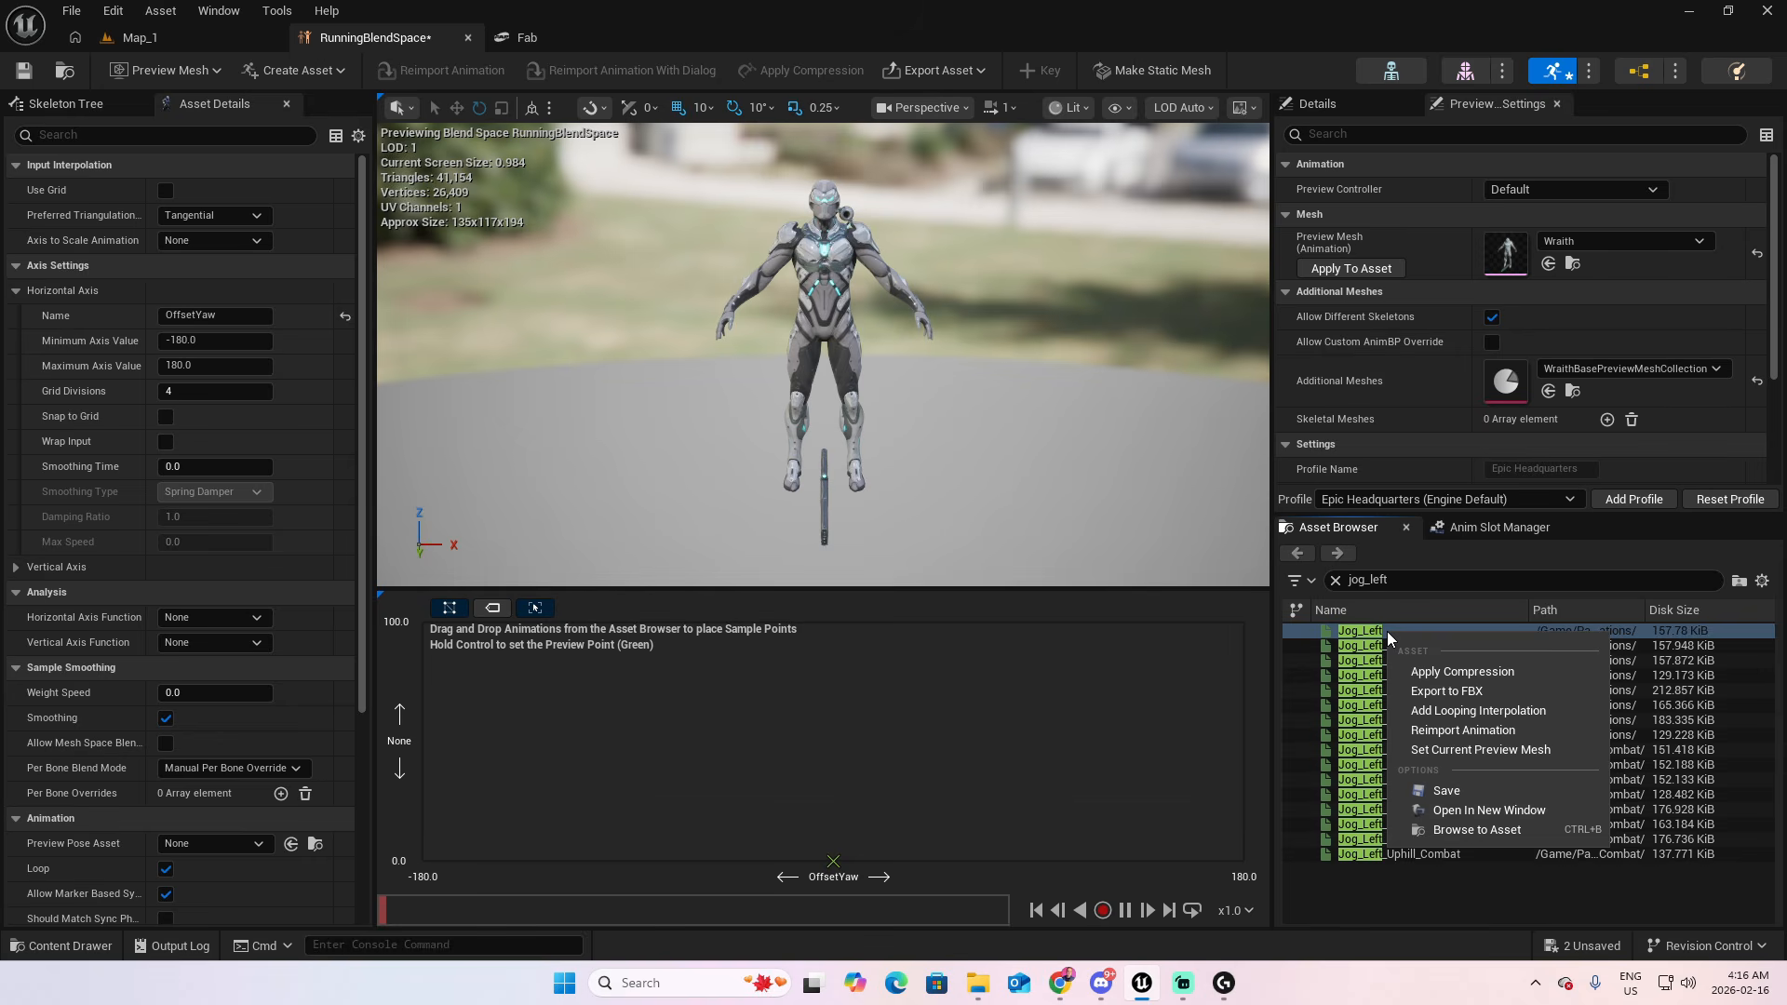
left_click(1477, 829)
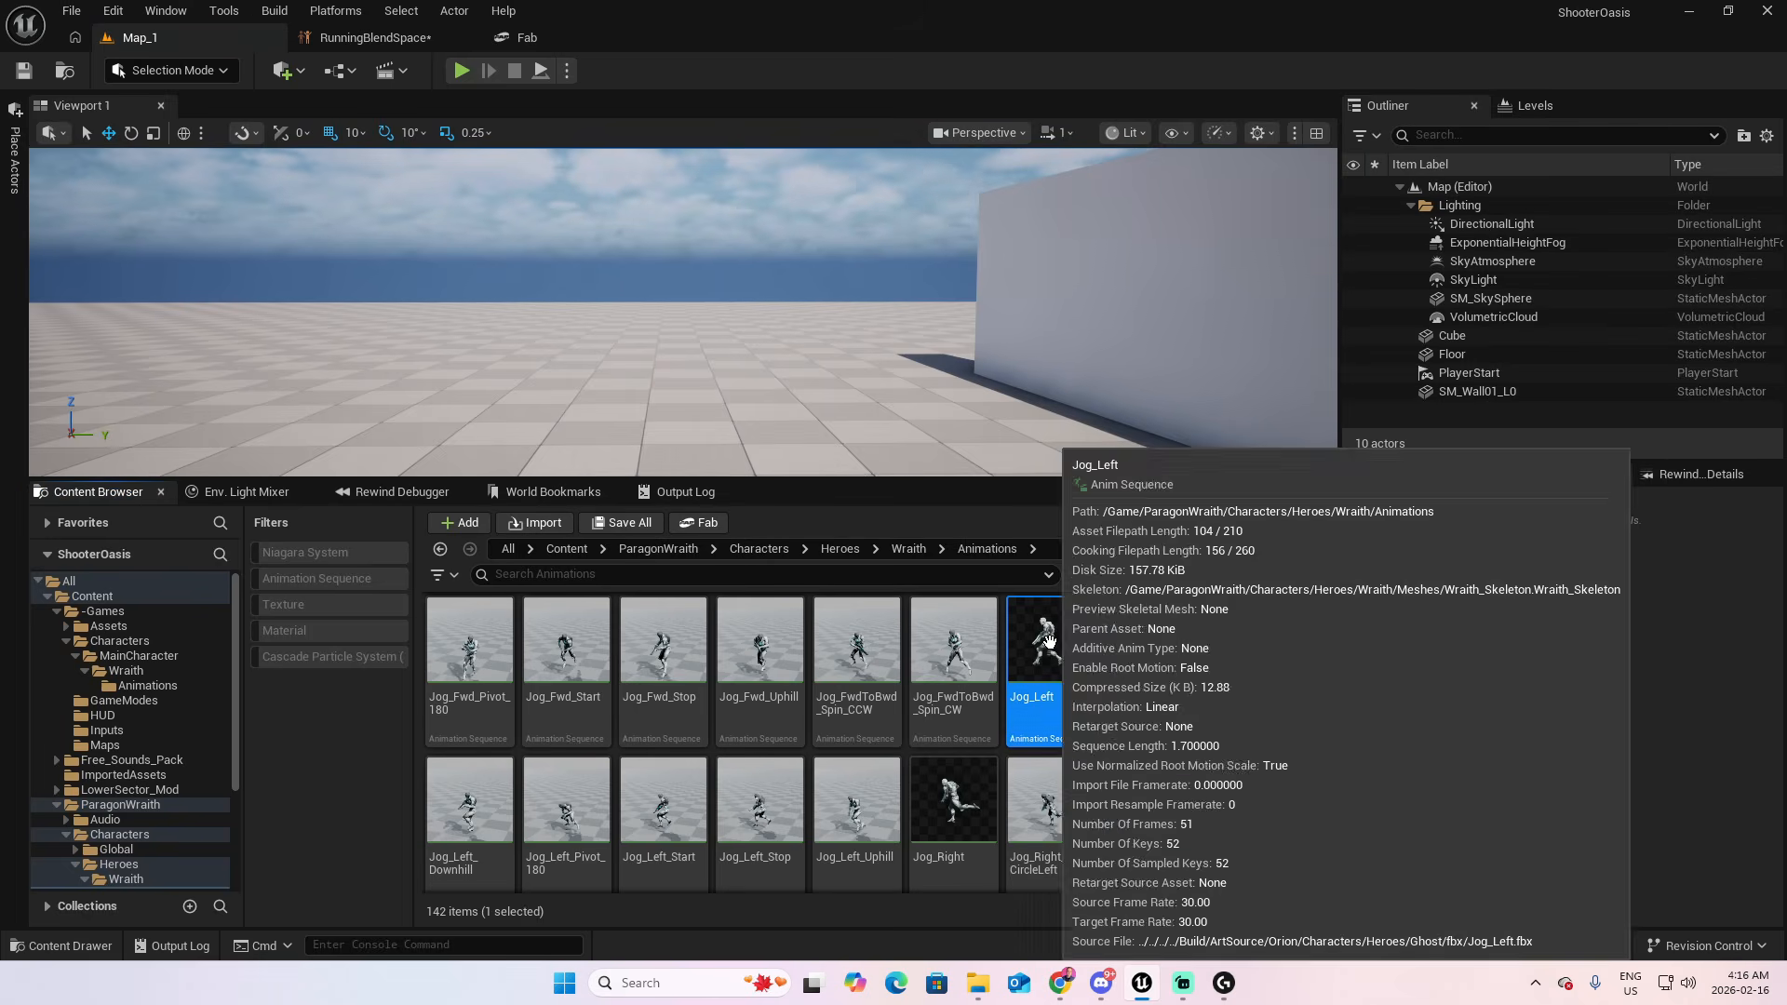
left_click_drag(1043, 640, 154, 687)
left_click(203, 749)
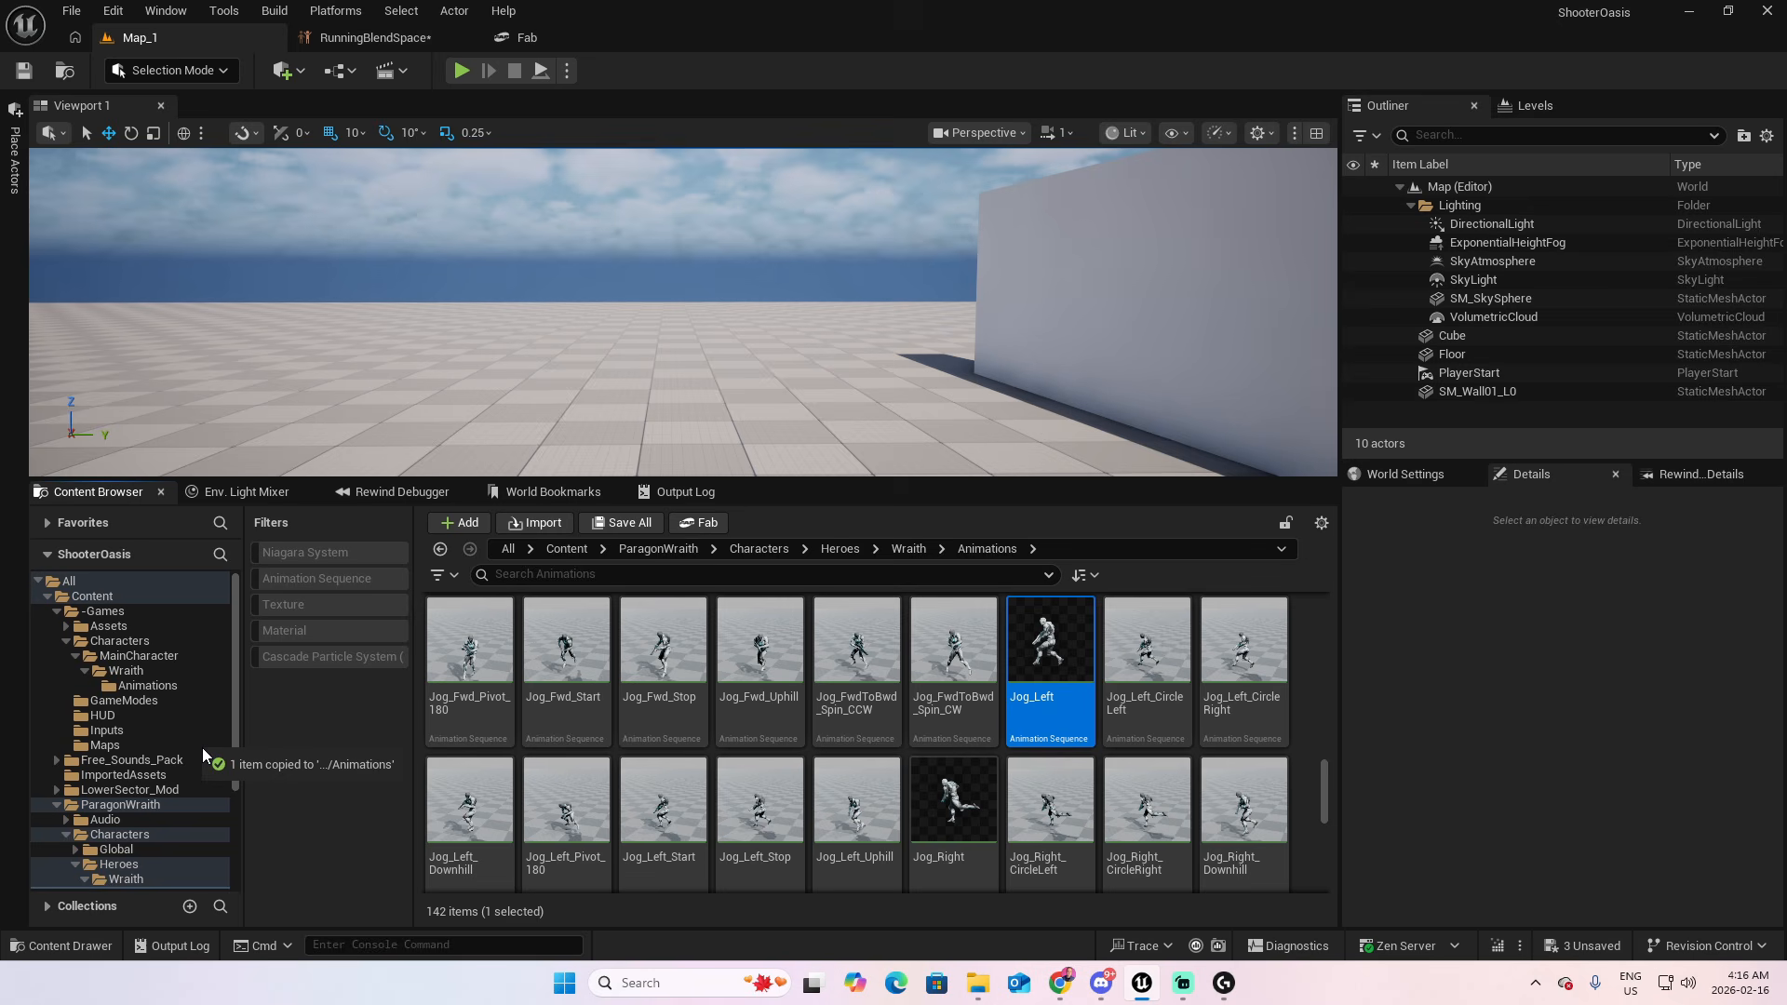
Open the MainCharacter/Wraith Animations folder and rename the copied Jog_Left to Jog_Left_GV
left_click(147, 686)
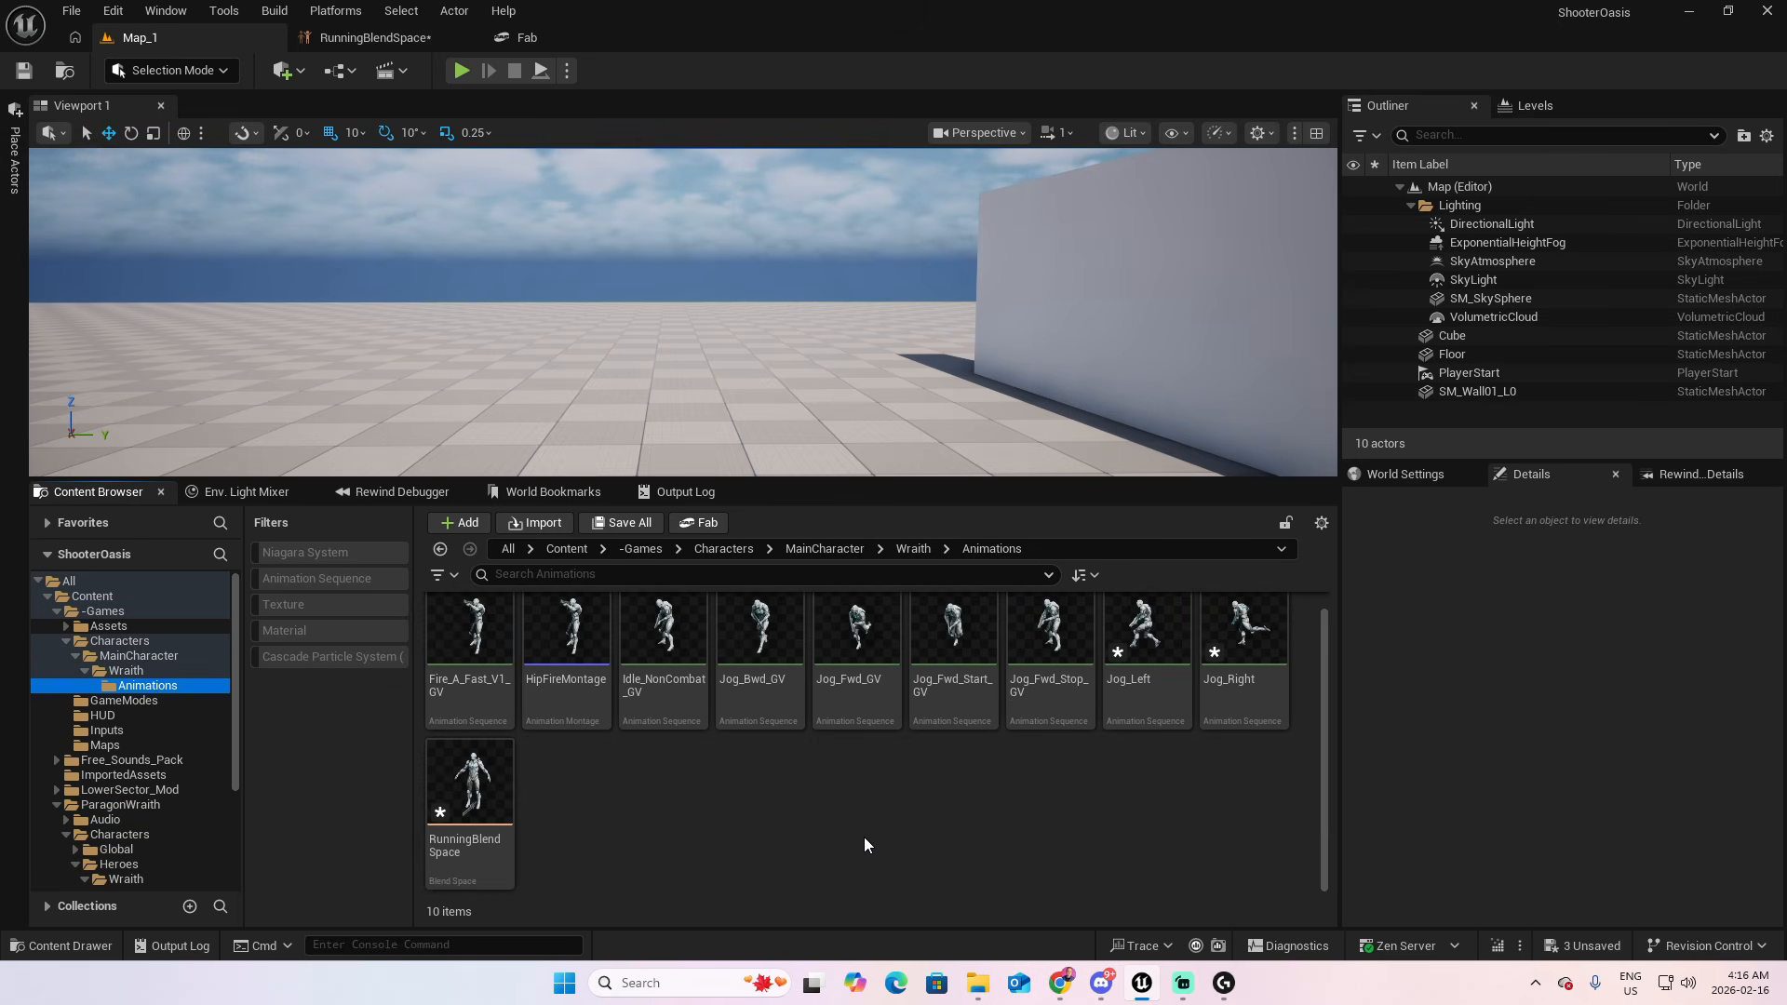
scroll(955, 802, "up", 1)
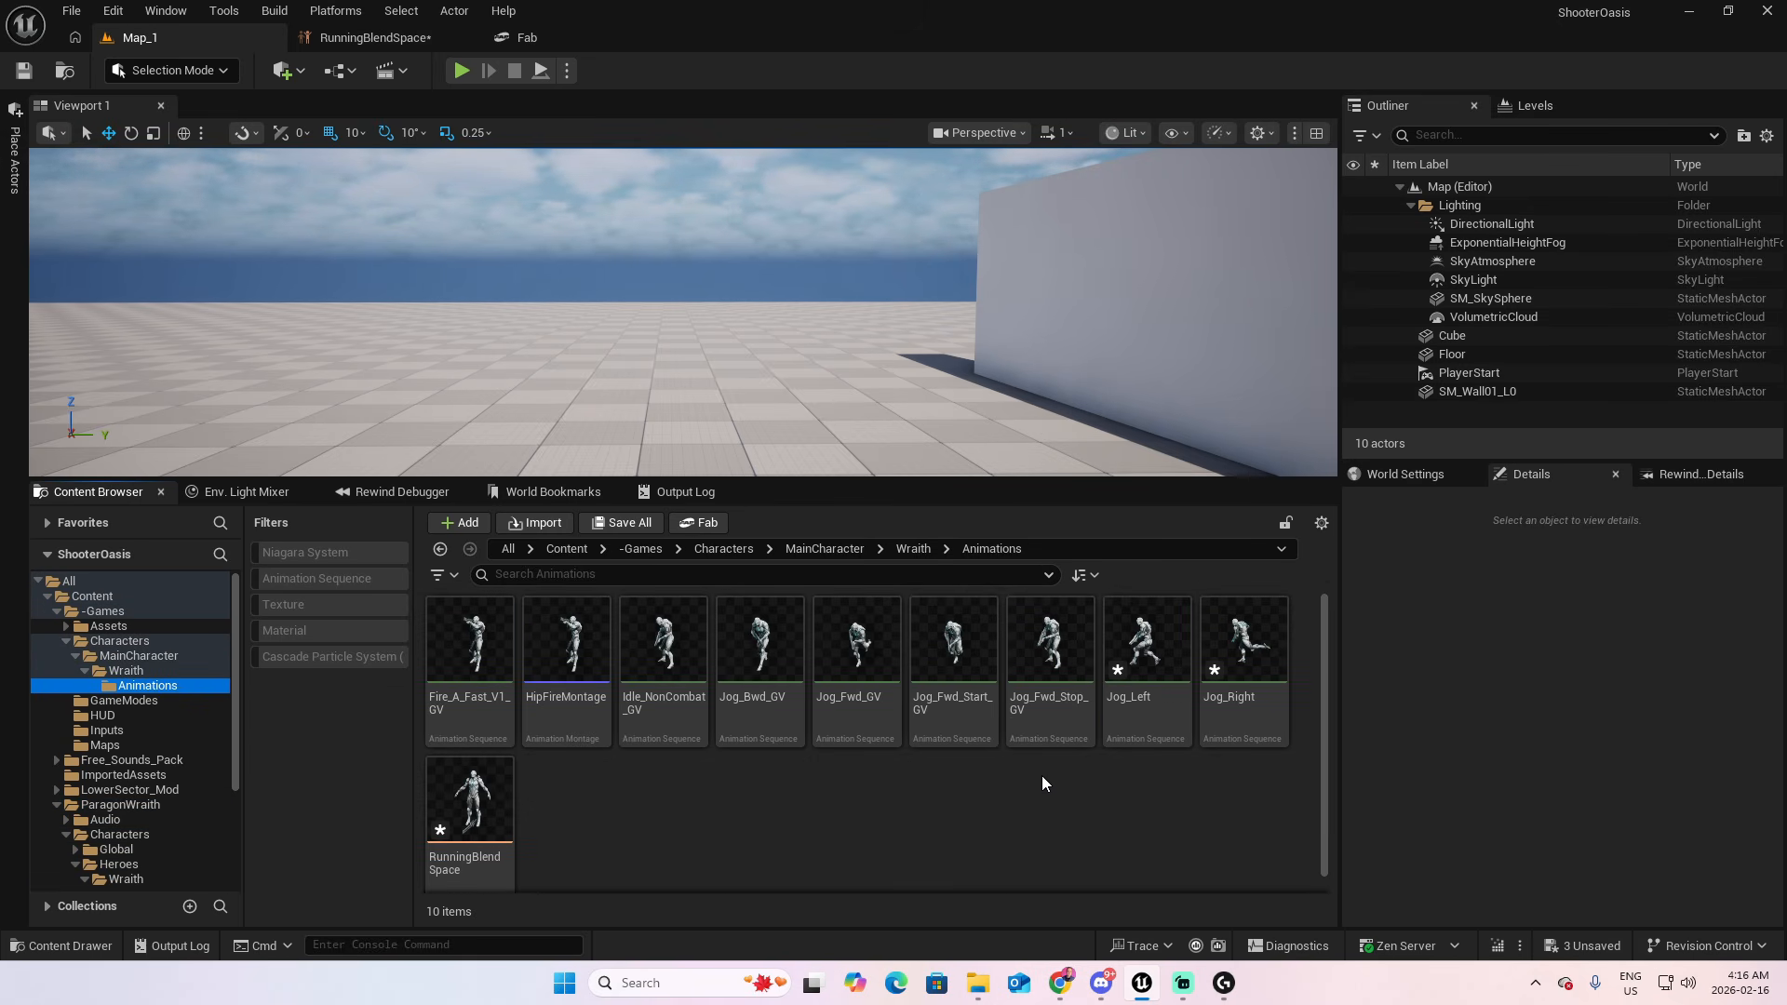
left_click(1143, 694)
left_click(1143, 696)
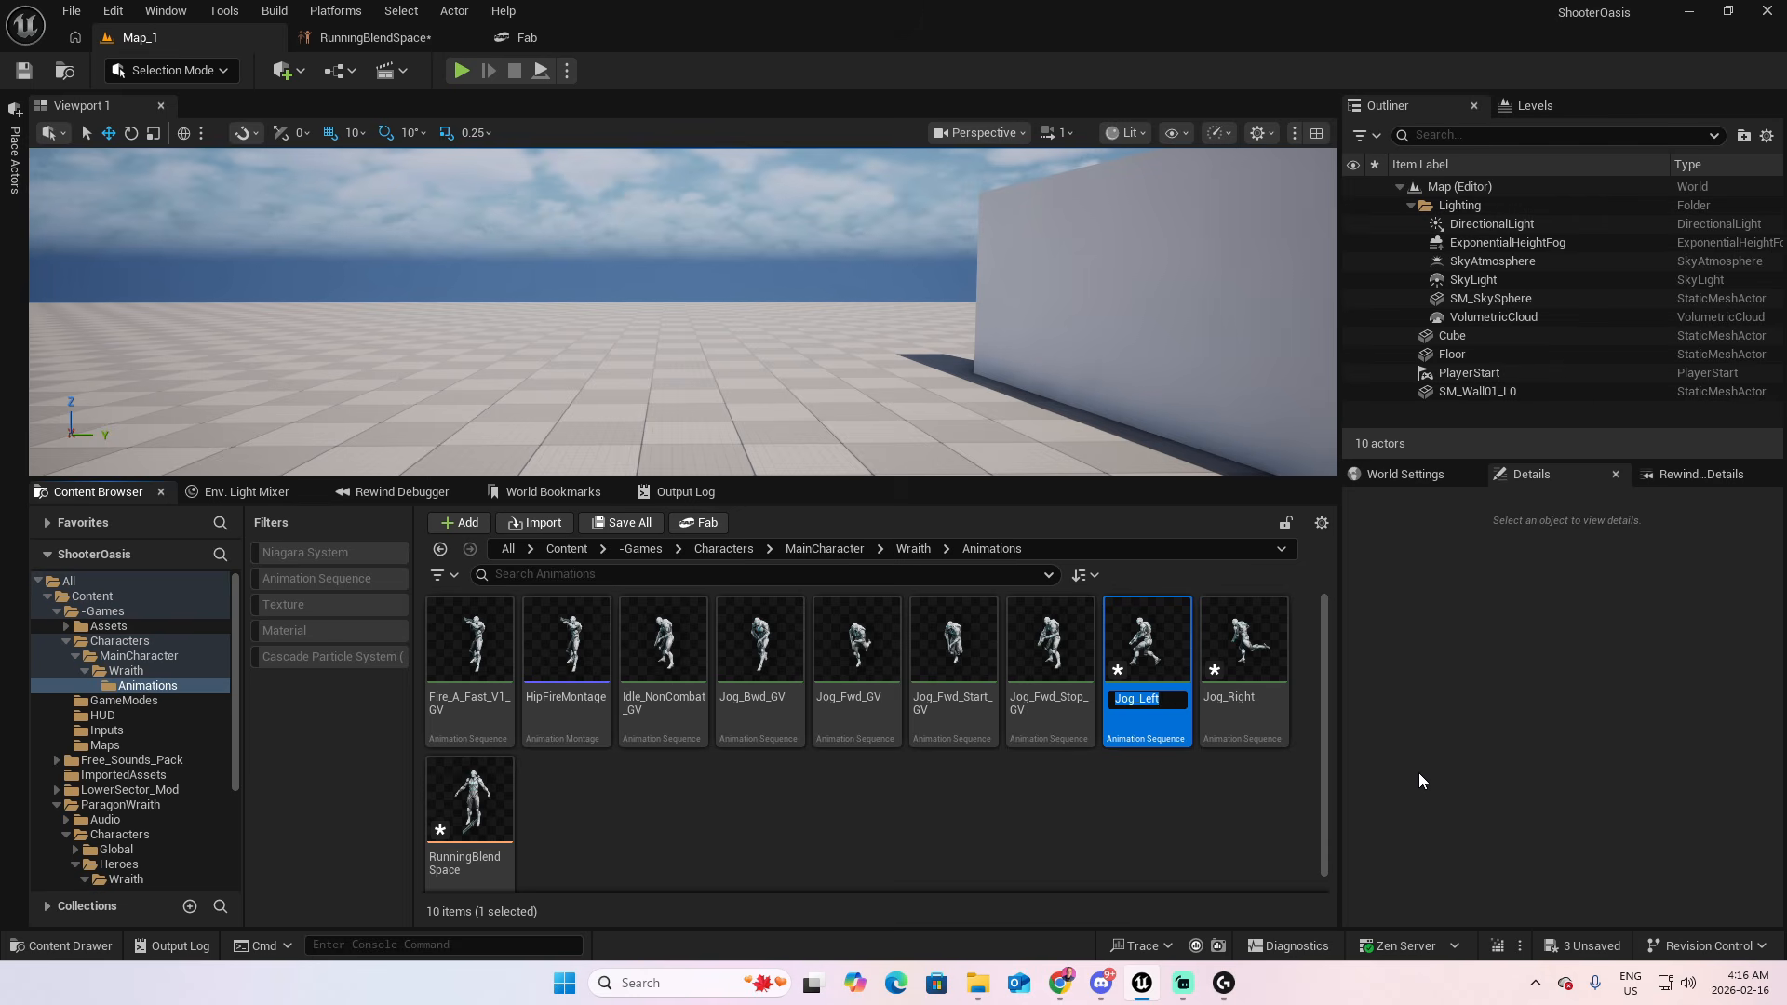
key("End")
type("_GV")
key("Return")
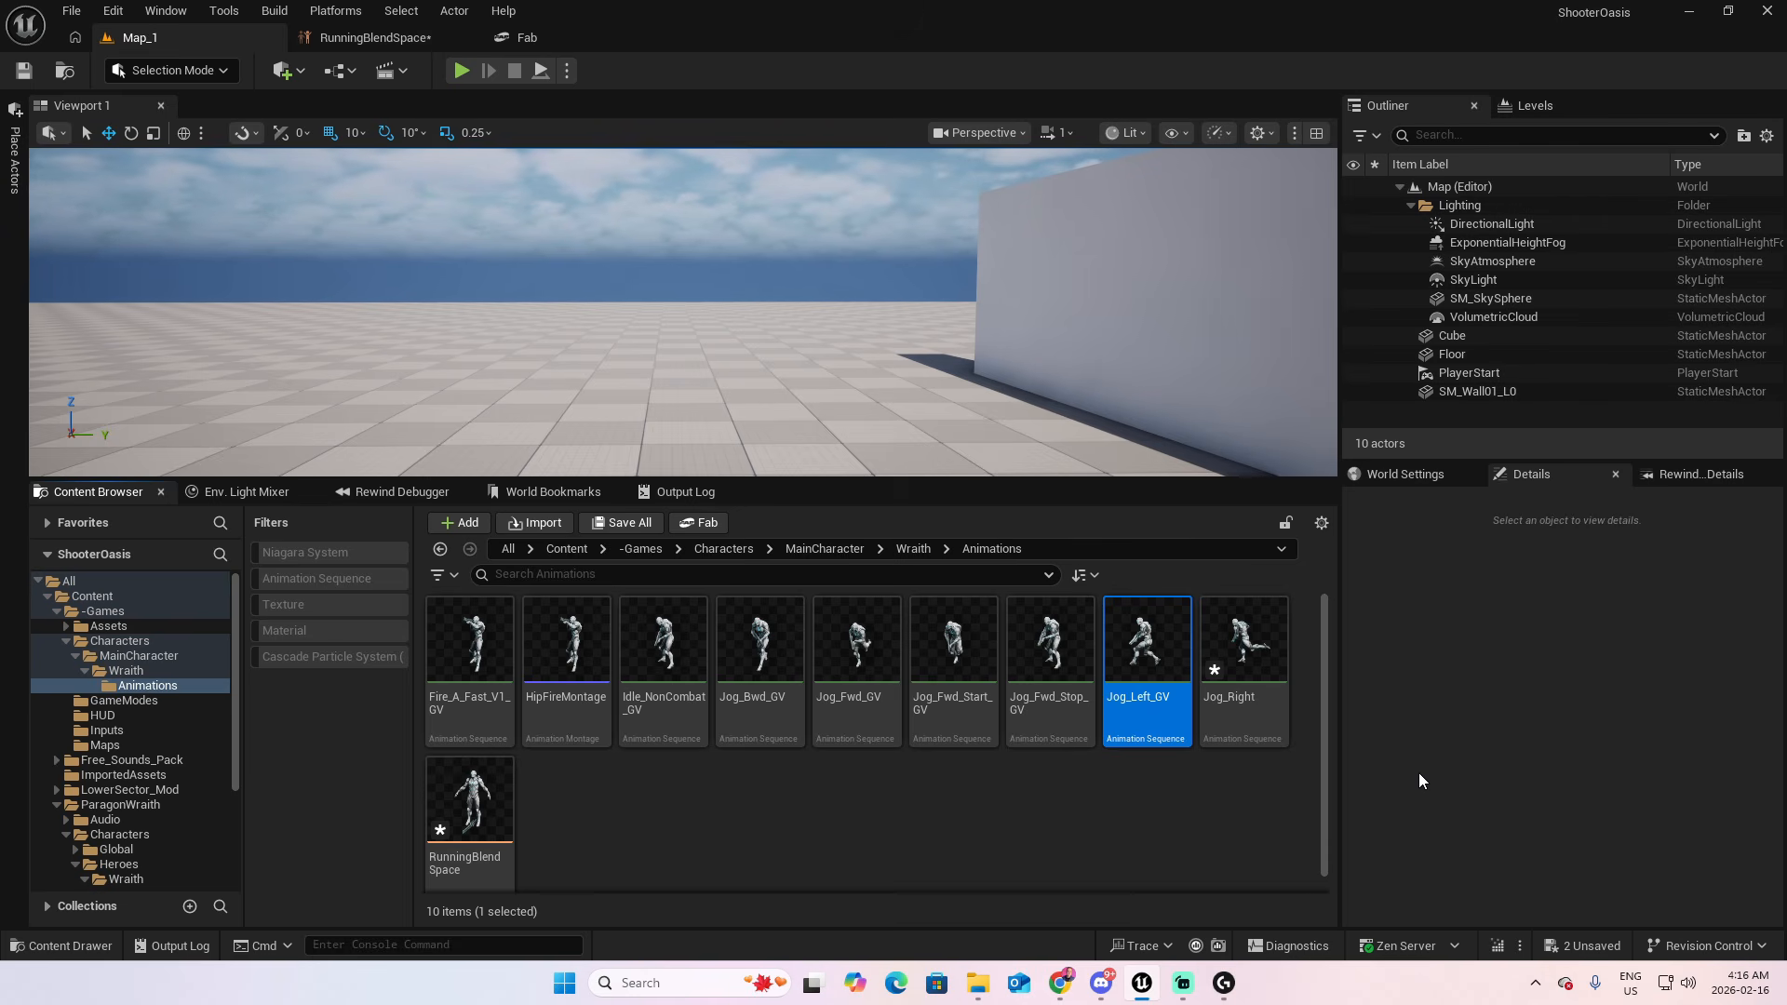
Rename the copied Jog_Right in the same Animations folder to Jog_Right_GV
left_click(1239, 700)
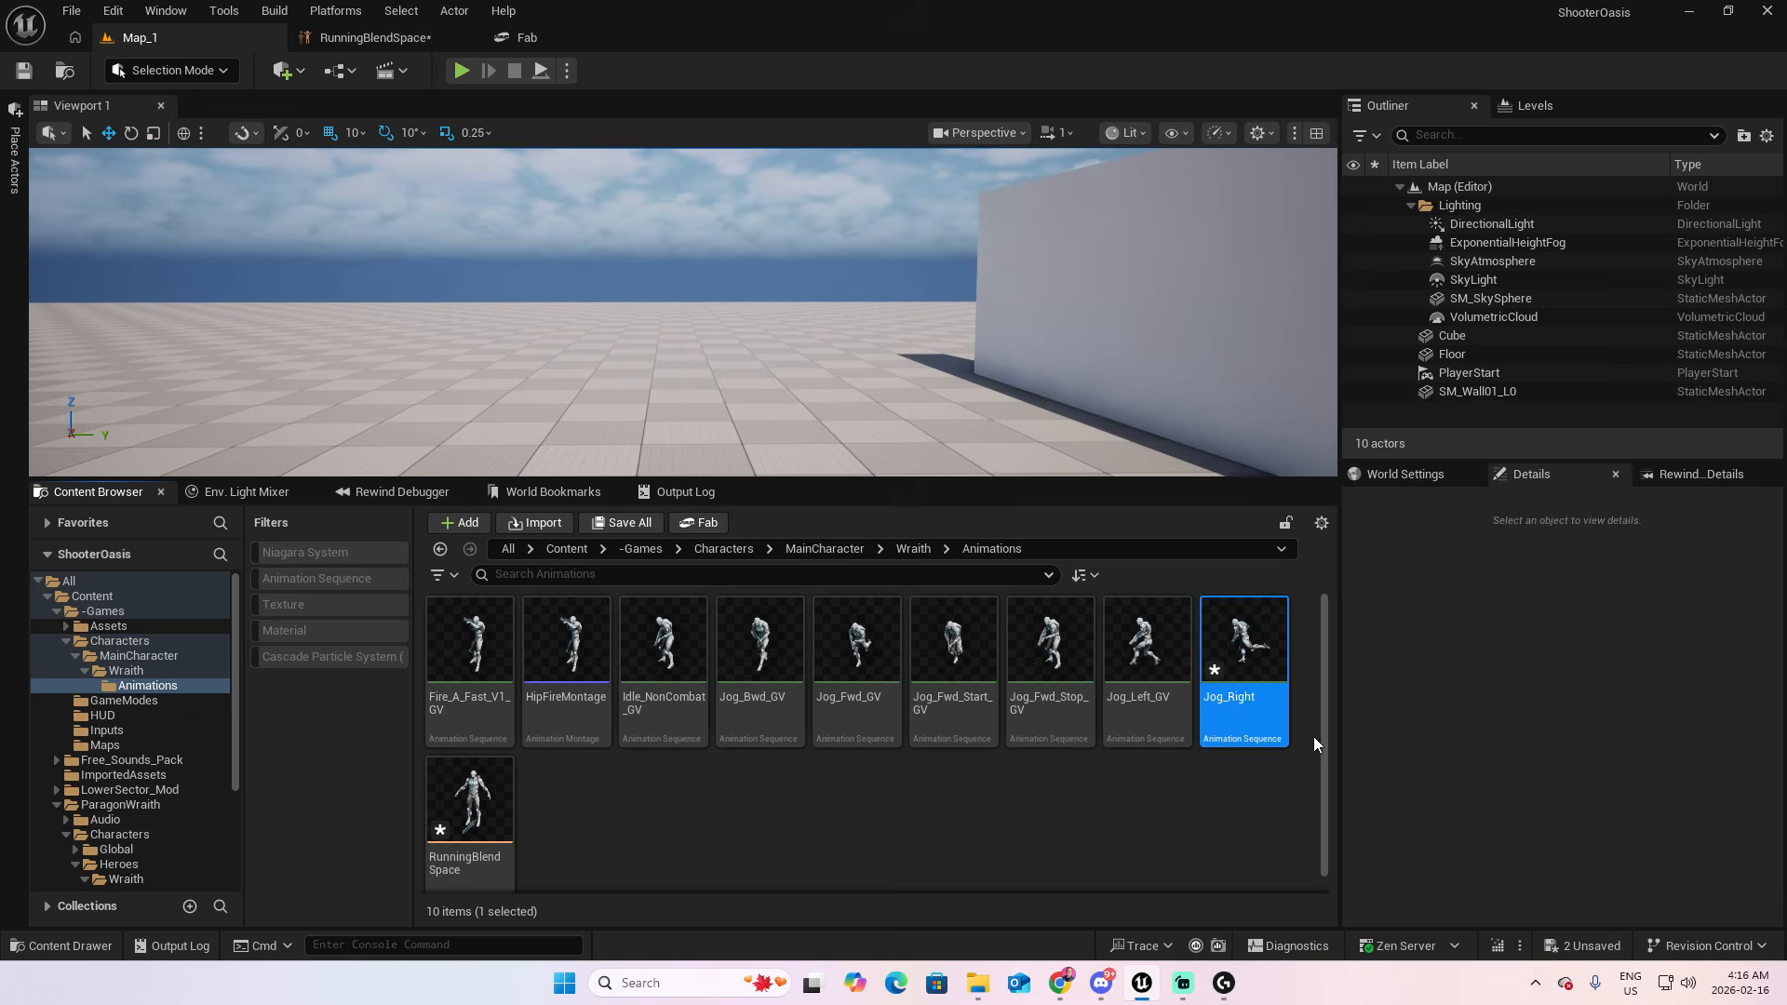
key("F2")
key("End")
type("_GV")
key("Return")
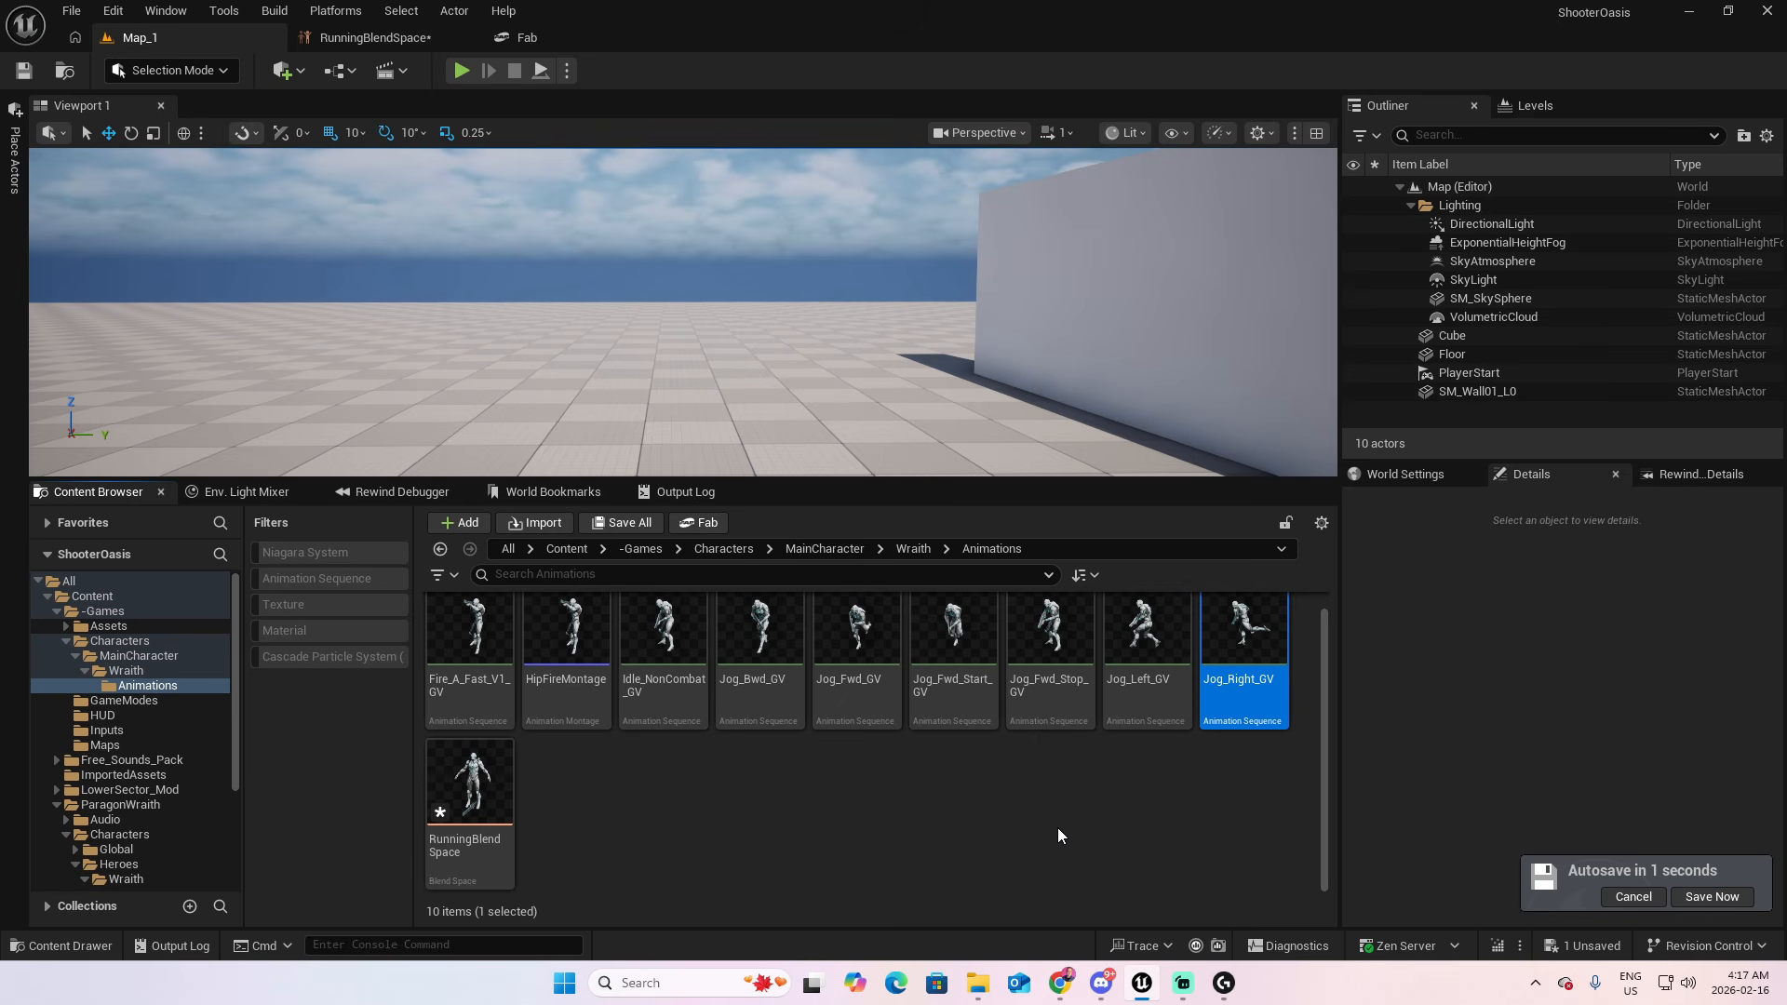
In RunningBlendSpace, filter the assets by "gv" and place Jog_Fwd_GV as a sample at OffsetYaw 0 and vertical value 50
left_click(389, 38)
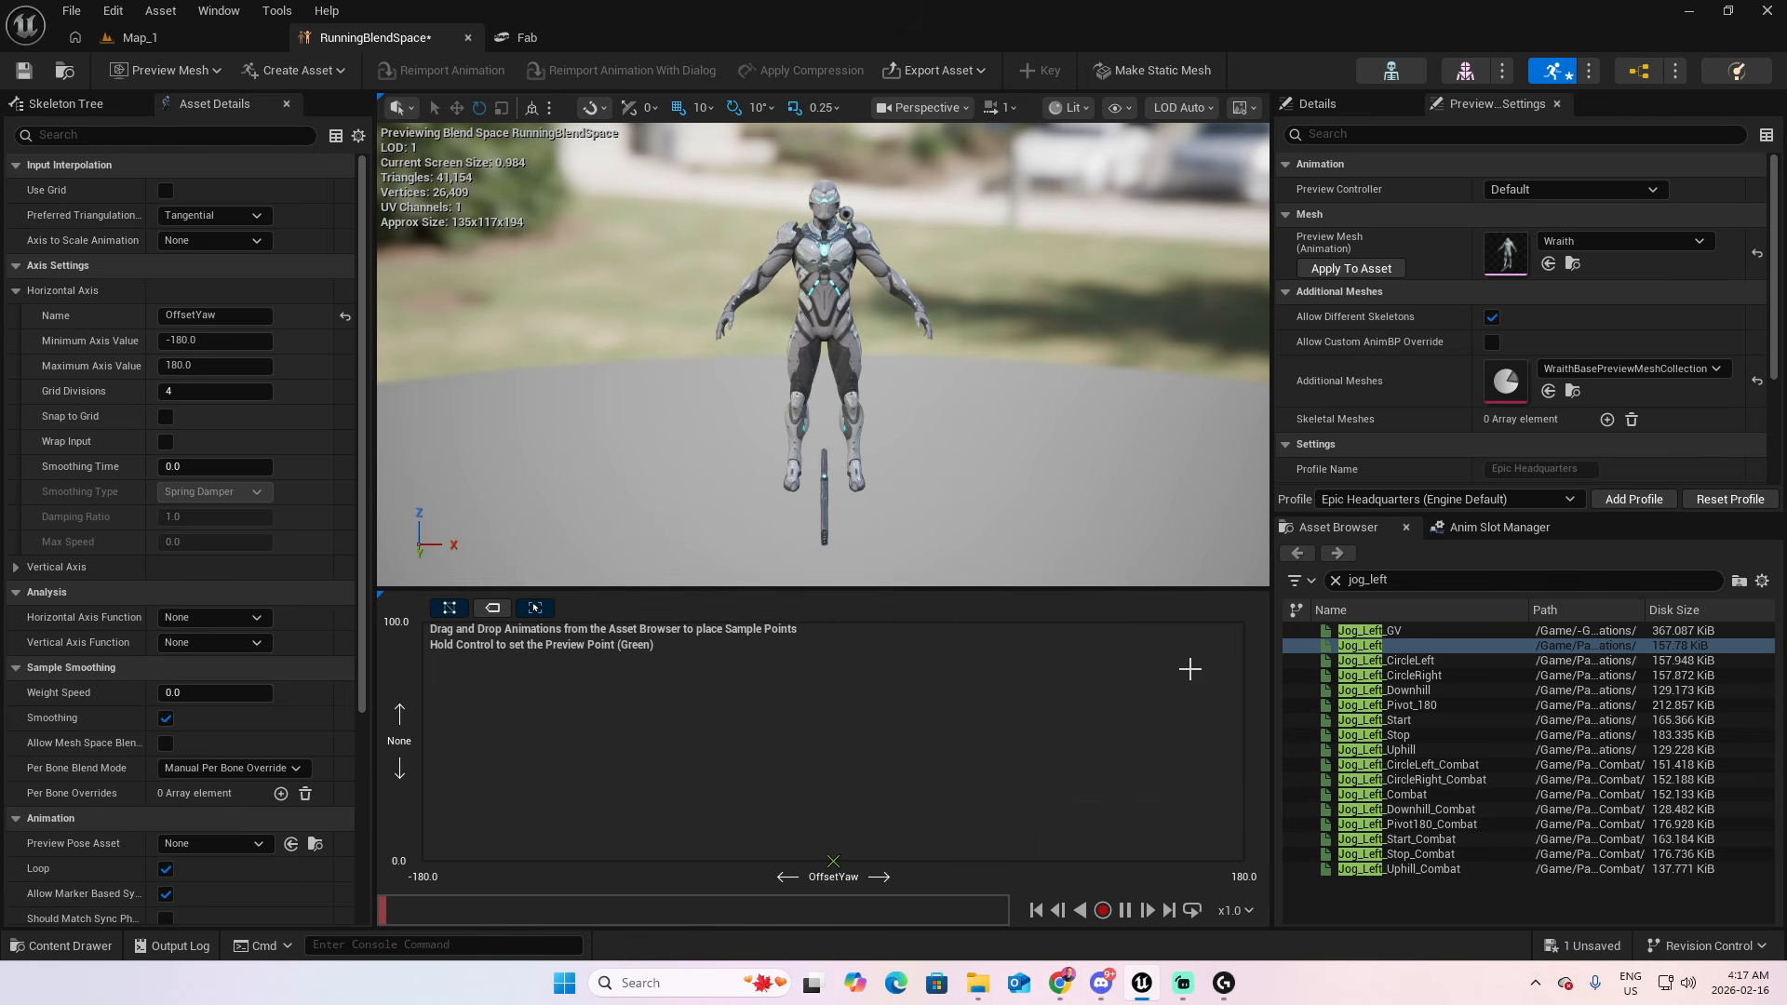
left_click(1335, 579)
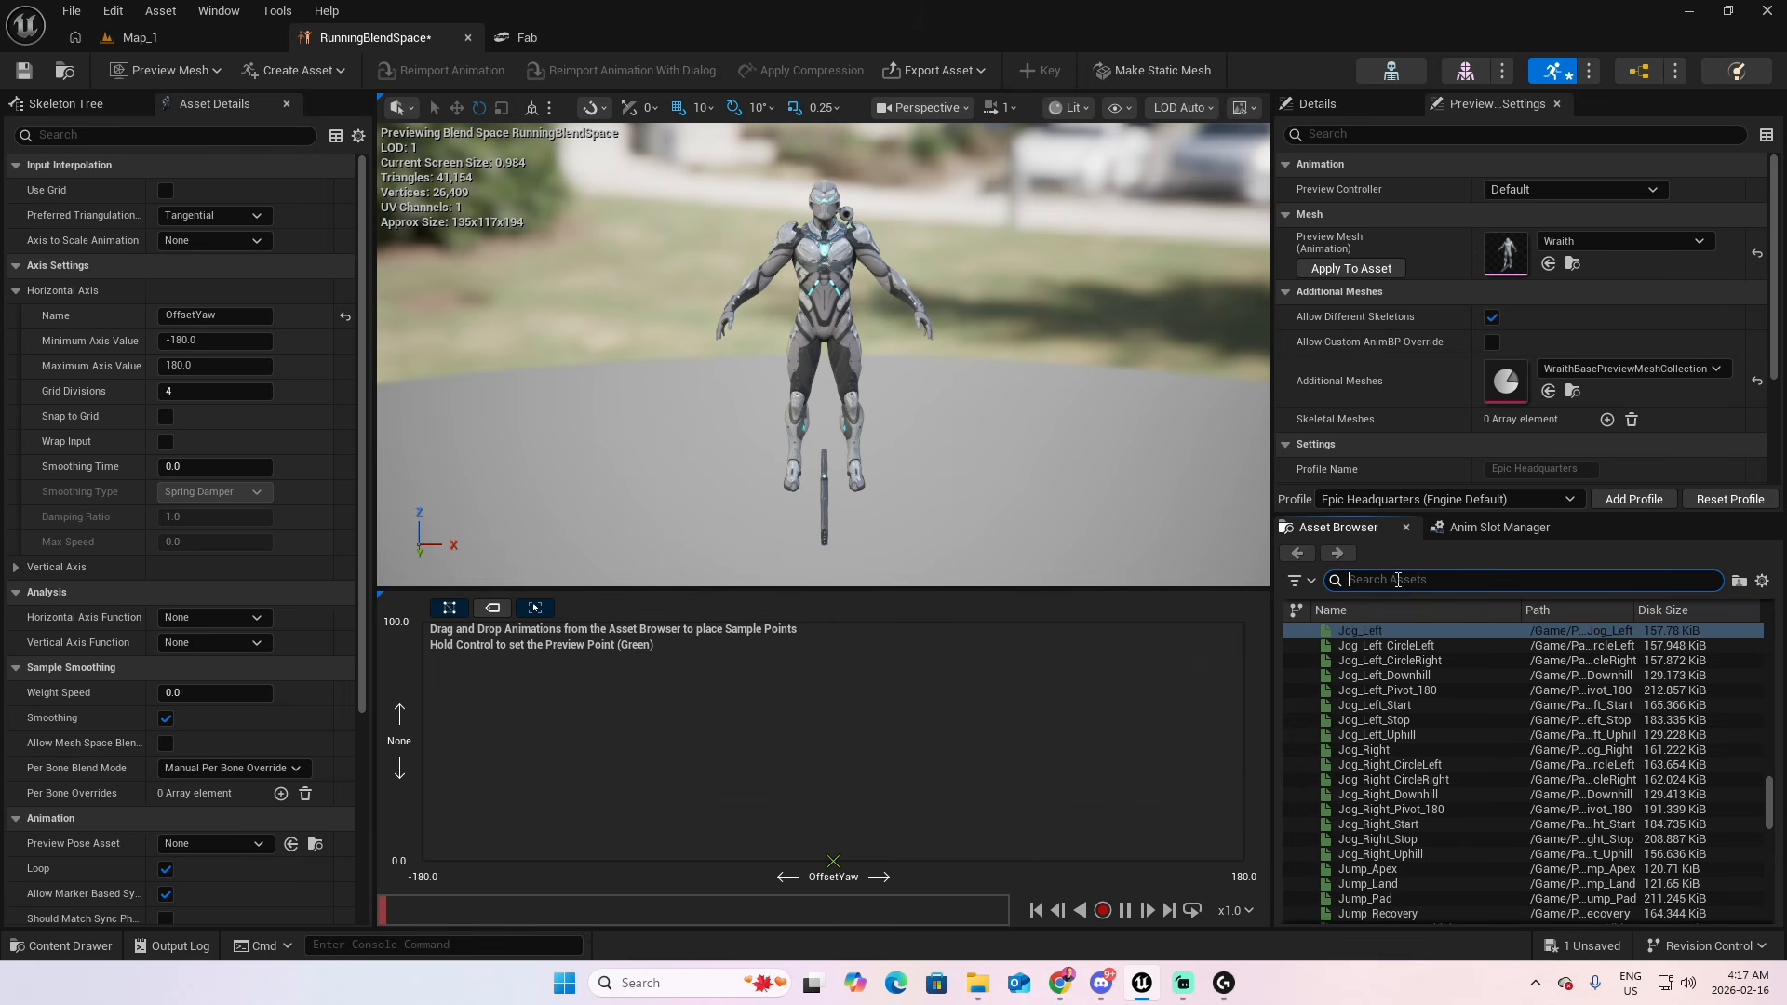
type("gv")
left_click(1387, 675)
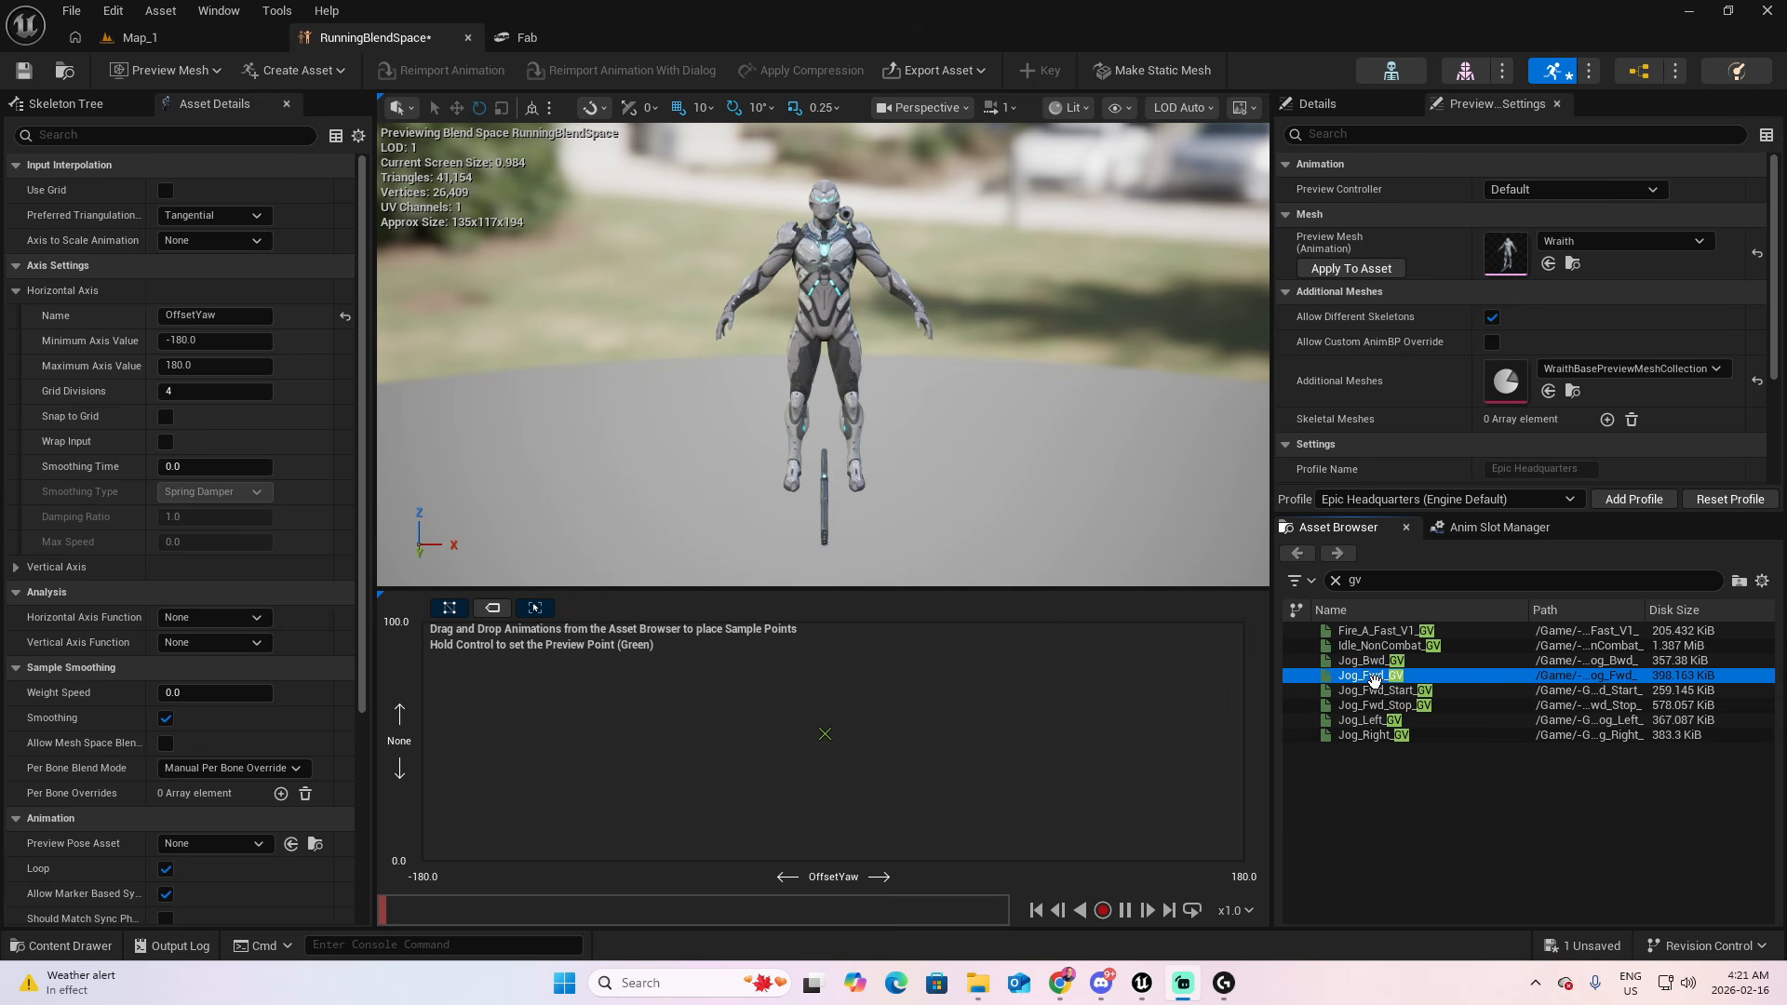
left_click_drag(1374, 676, 837, 757)
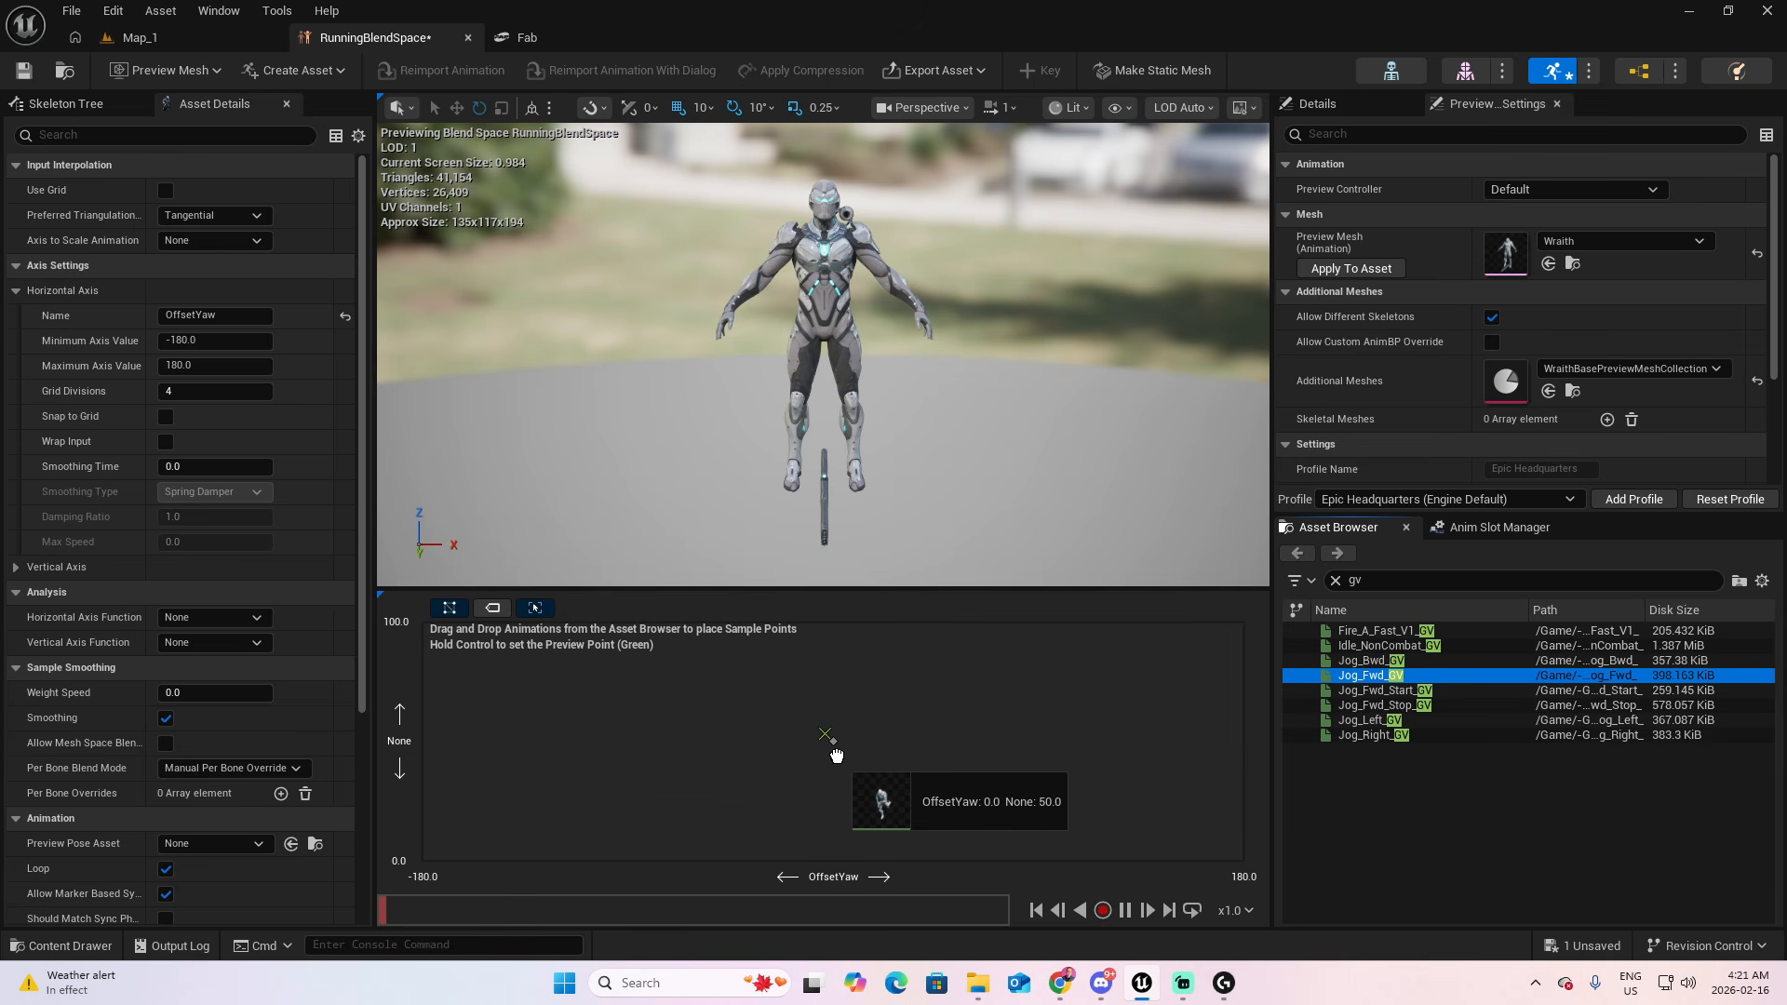
left_click_drag(837, 756, 837, 755)
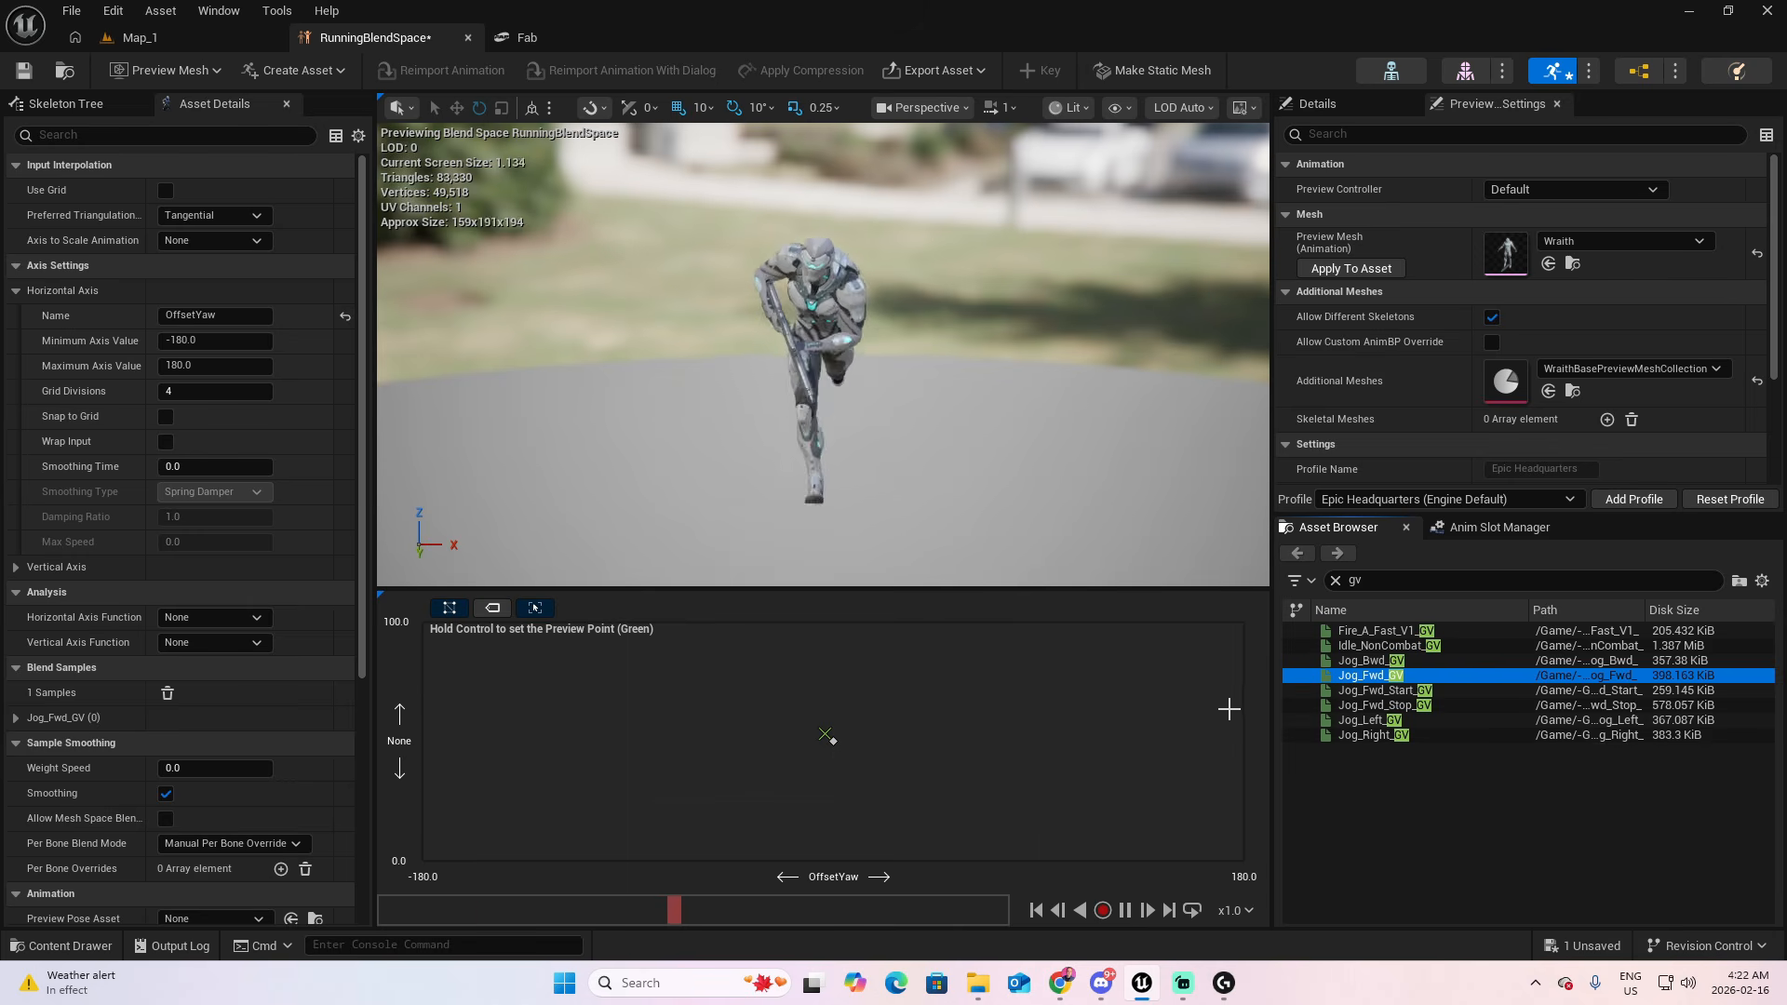
Add Jog_Bwd_GV as samples at both OffsetYaw ends, -180 and 180, level with the forward jog sample
left_click(1368, 660)
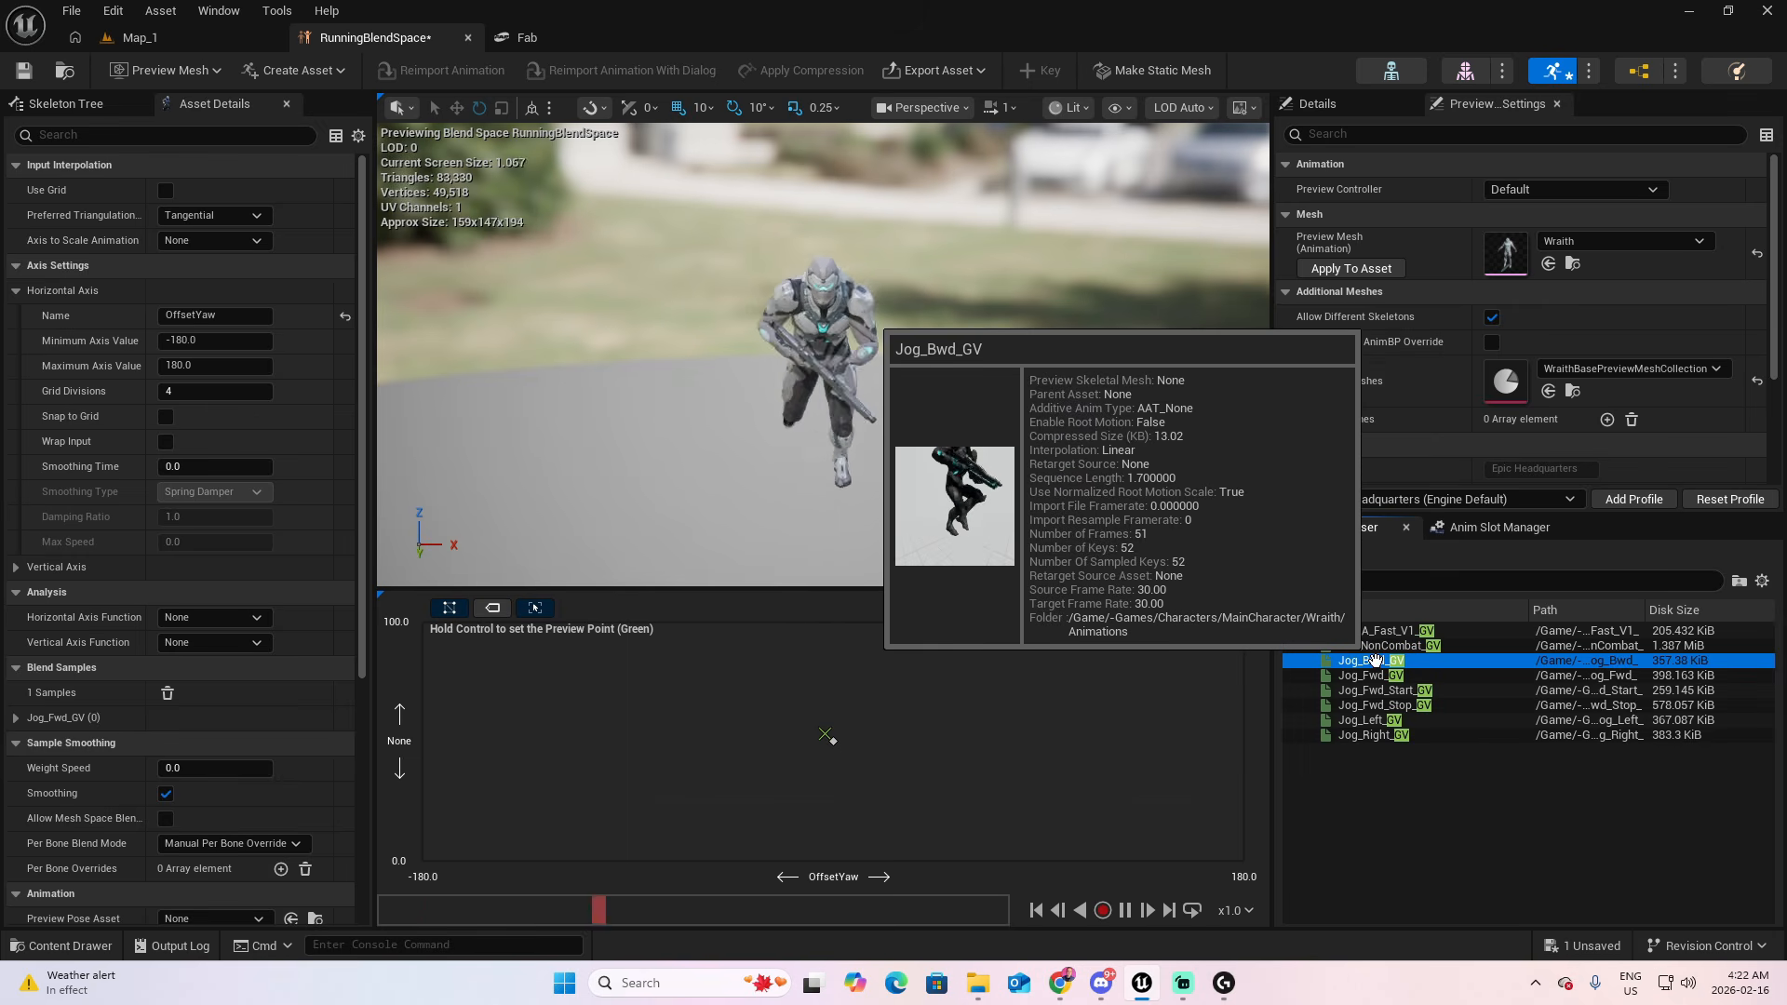
left_click_drag(1375, 660, 431, 746)
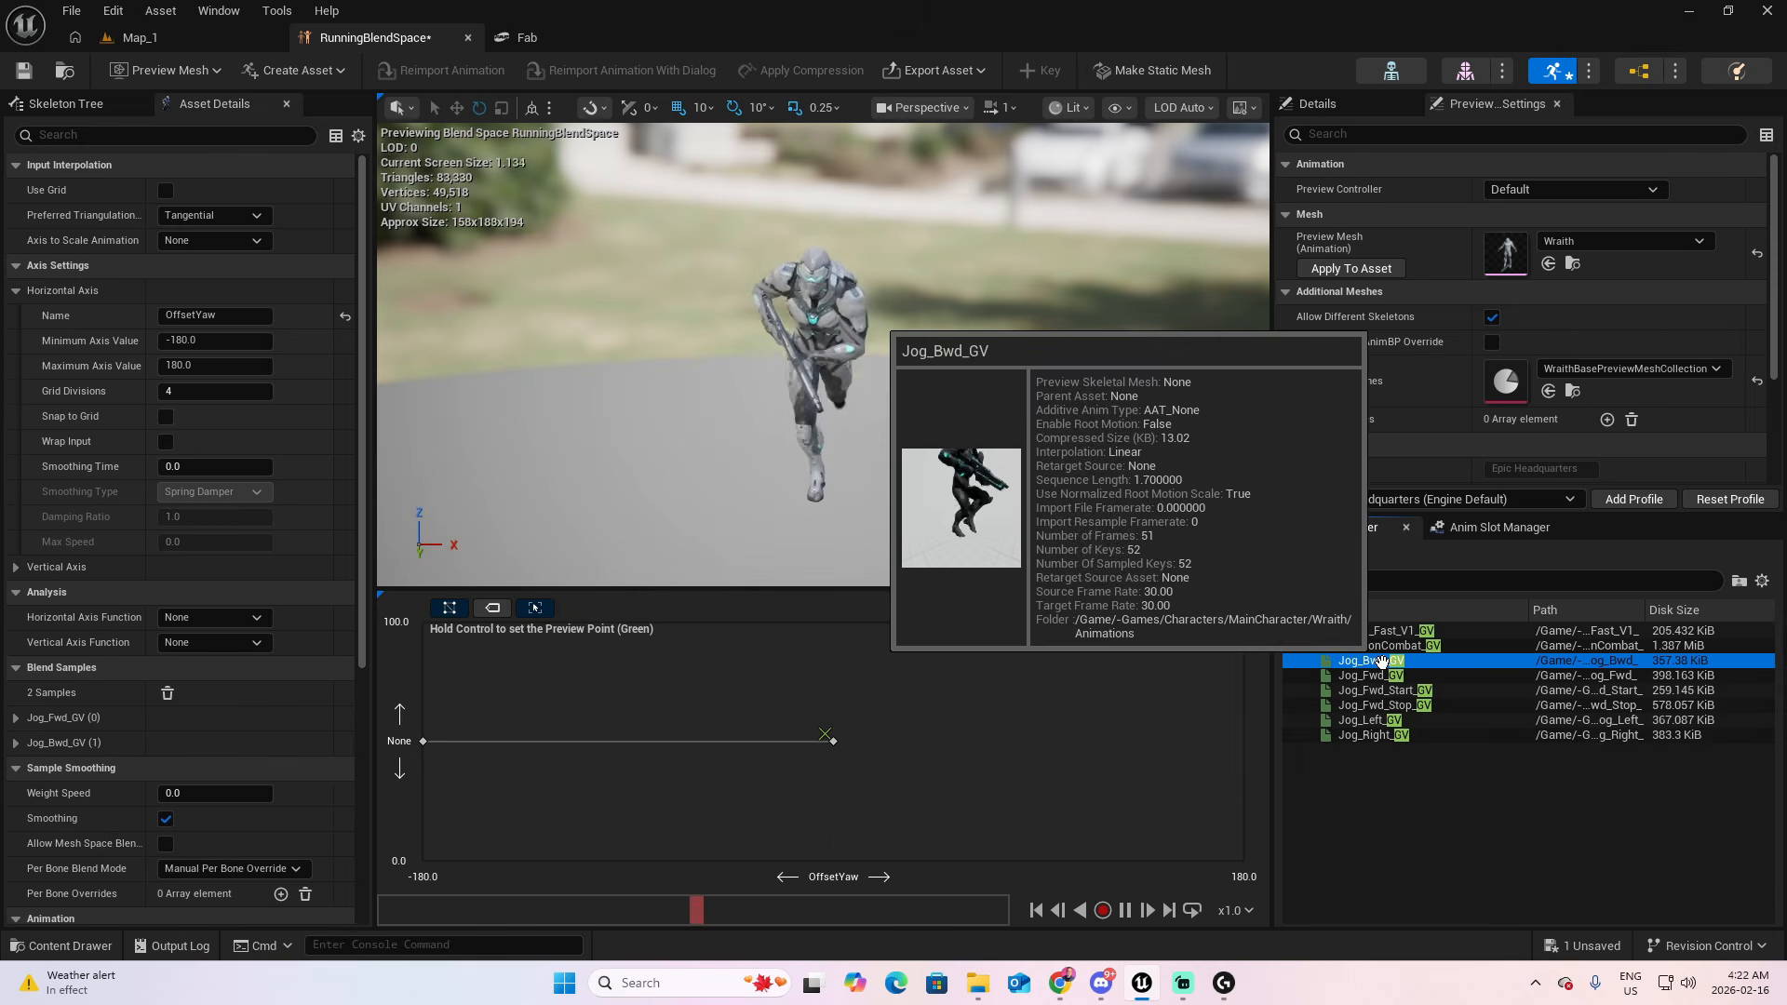
left_click_drag(1380, 663, 1232, 740)
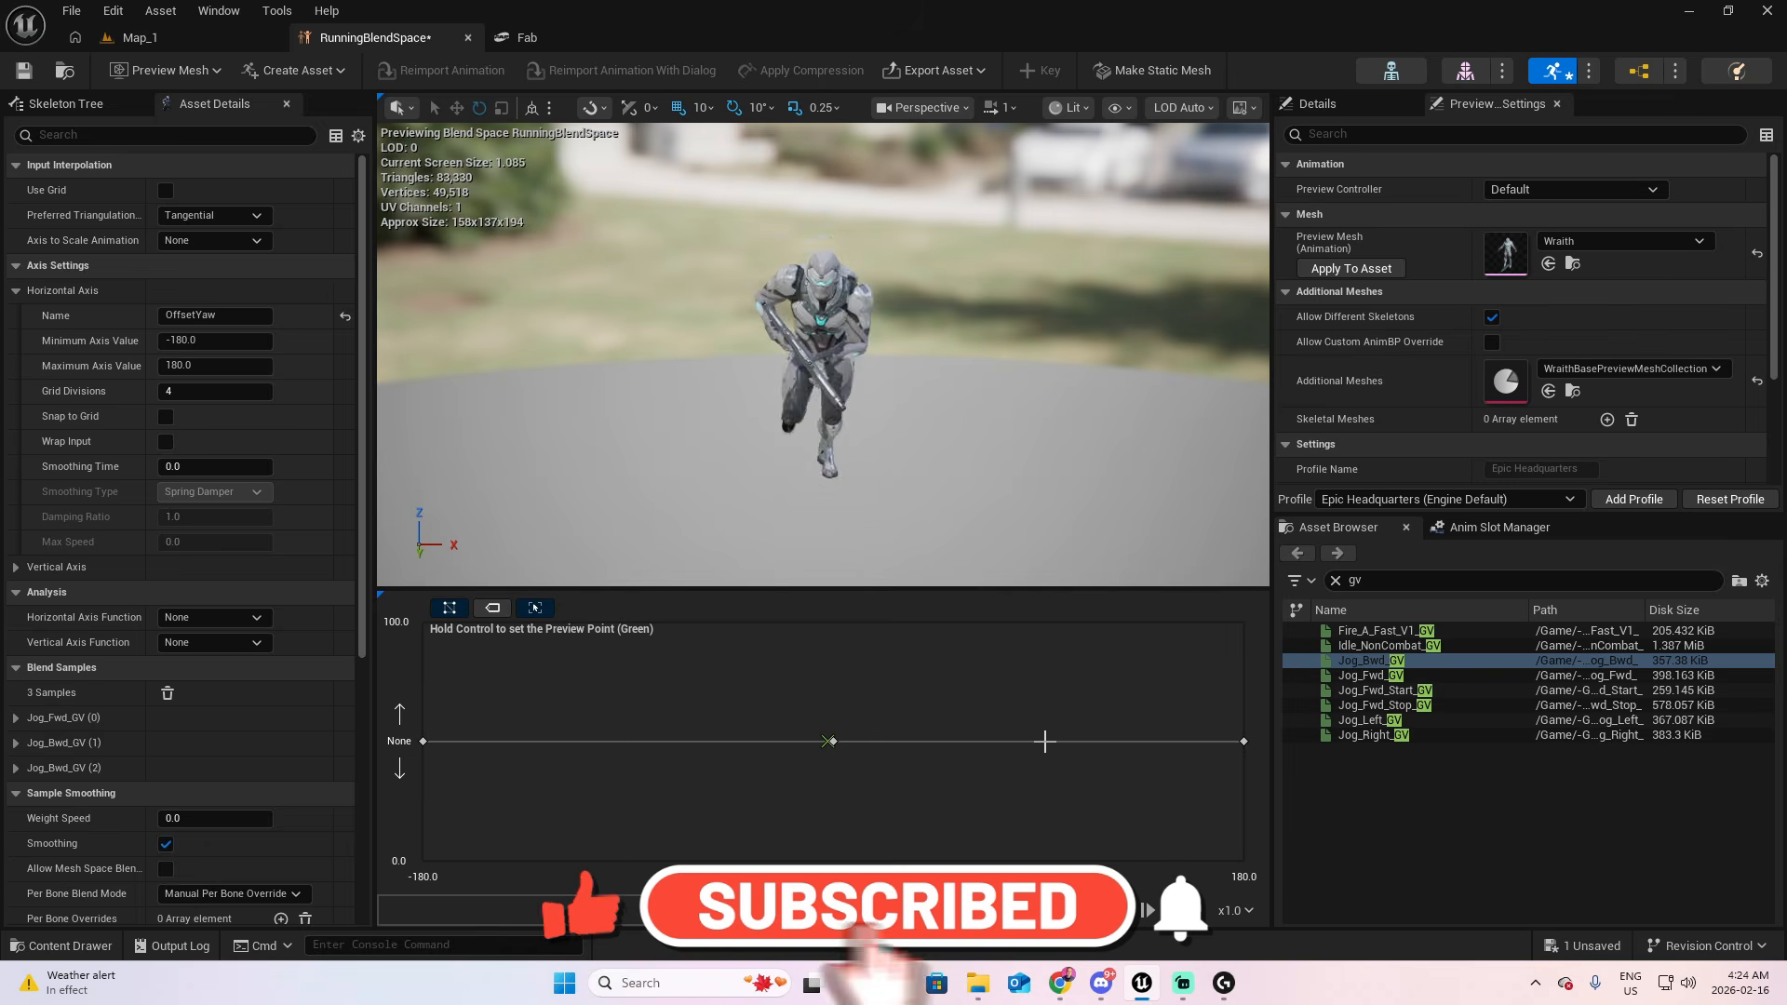
Place Jog_Right_GV midway between OffsetYaw 0 and 180 and Jog_Left_GV midway between -180 and 0, and save the blend space
left_click(1374, 735)
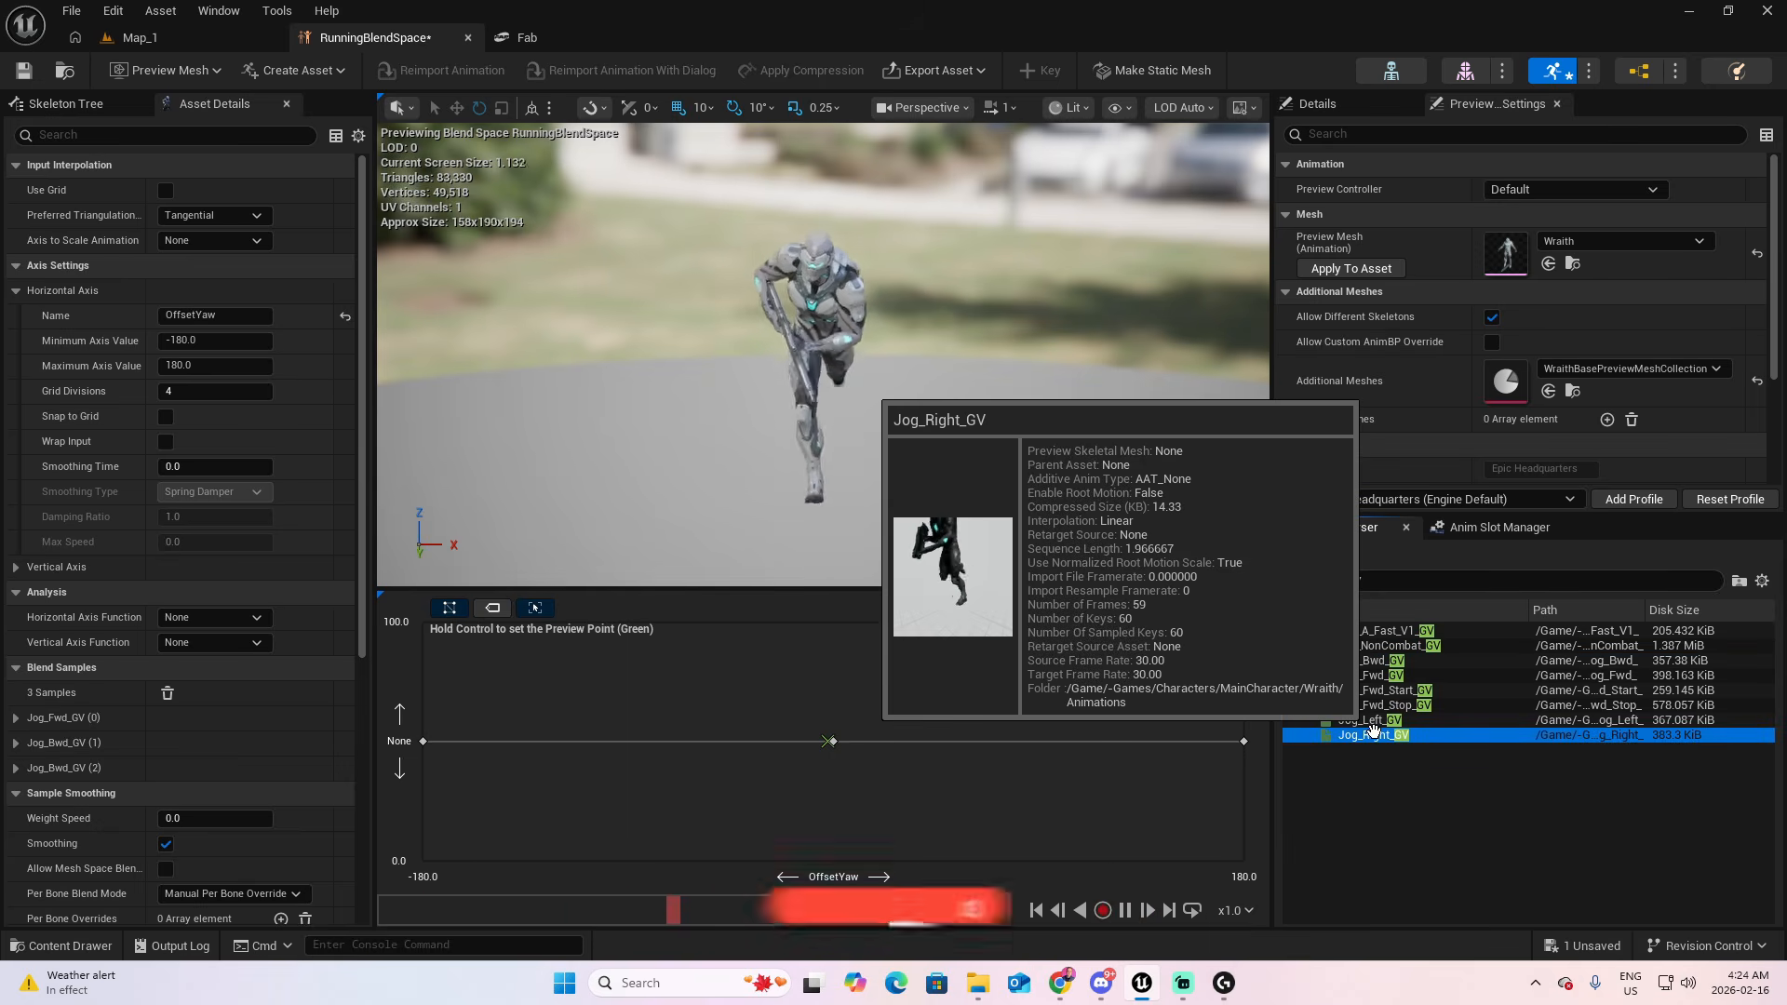
mouse_move(1374, 736)
left_mouse_down()
mouse_move(1129, 696)
mouse_move(1052, 723)
left_mouse_up()
left_click(1368, 721)
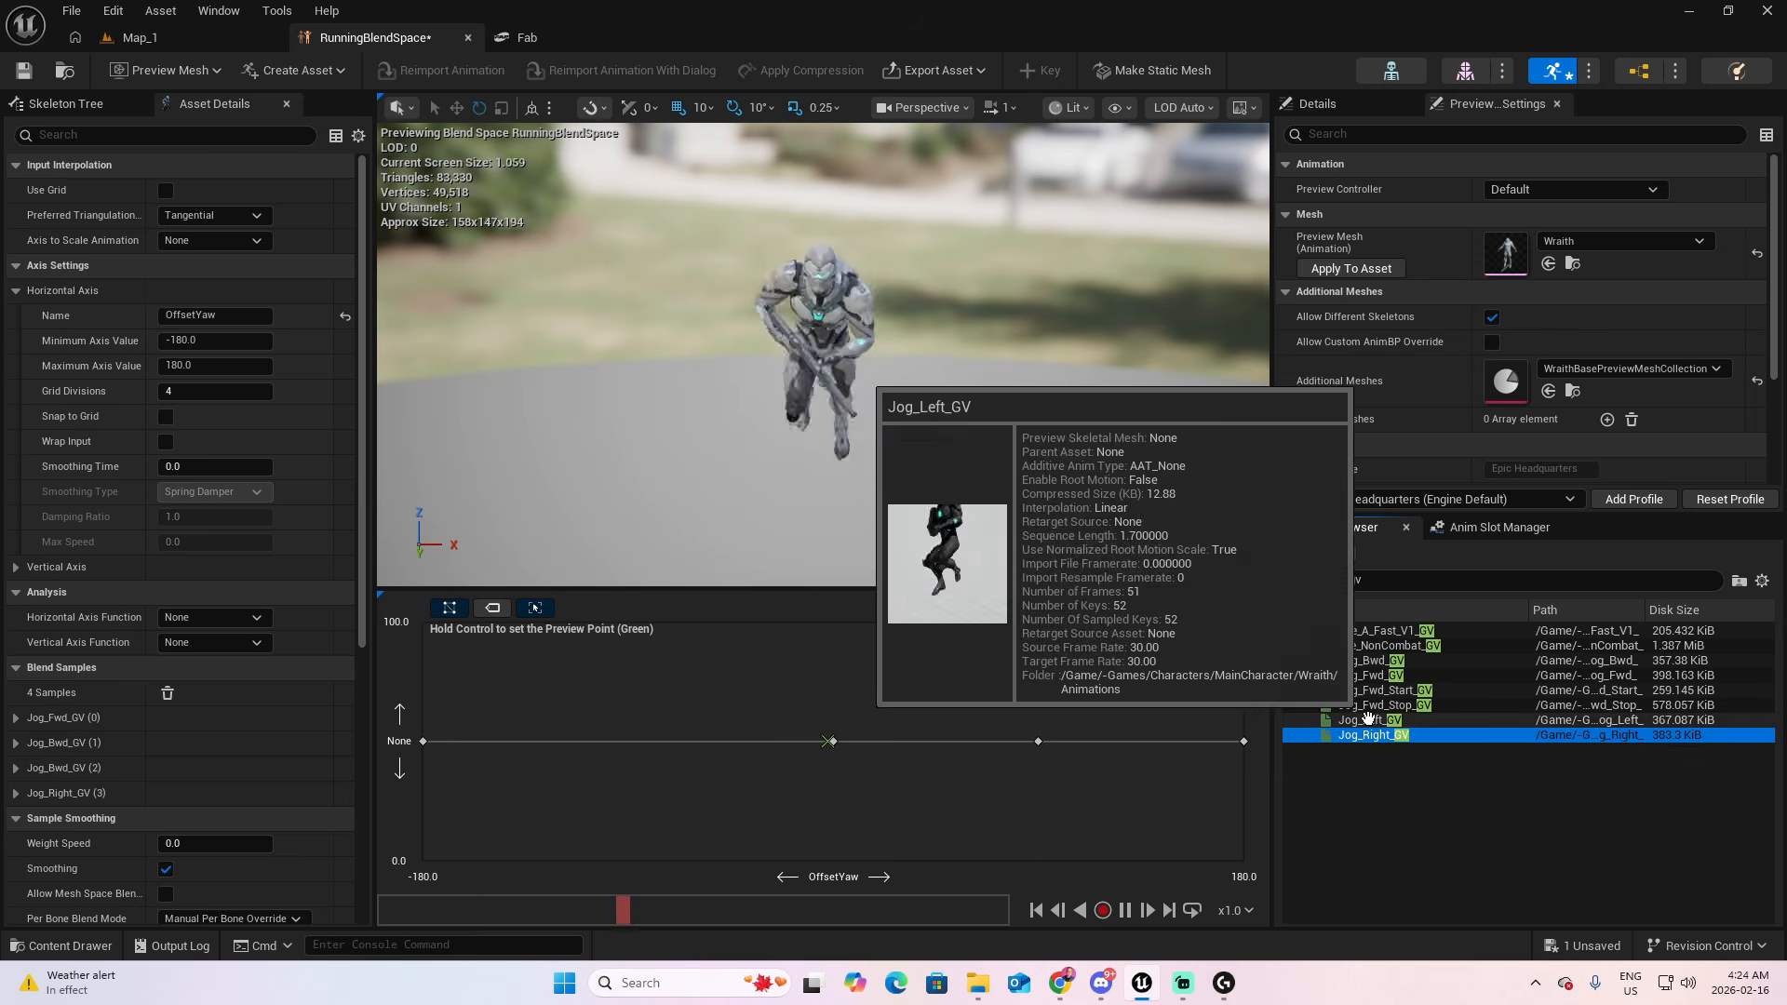
mouse_move(1369, 721)
left_mouse_down()
mouse_move(786, 684)
mouse_move(638, 727)
left_mouse_up()
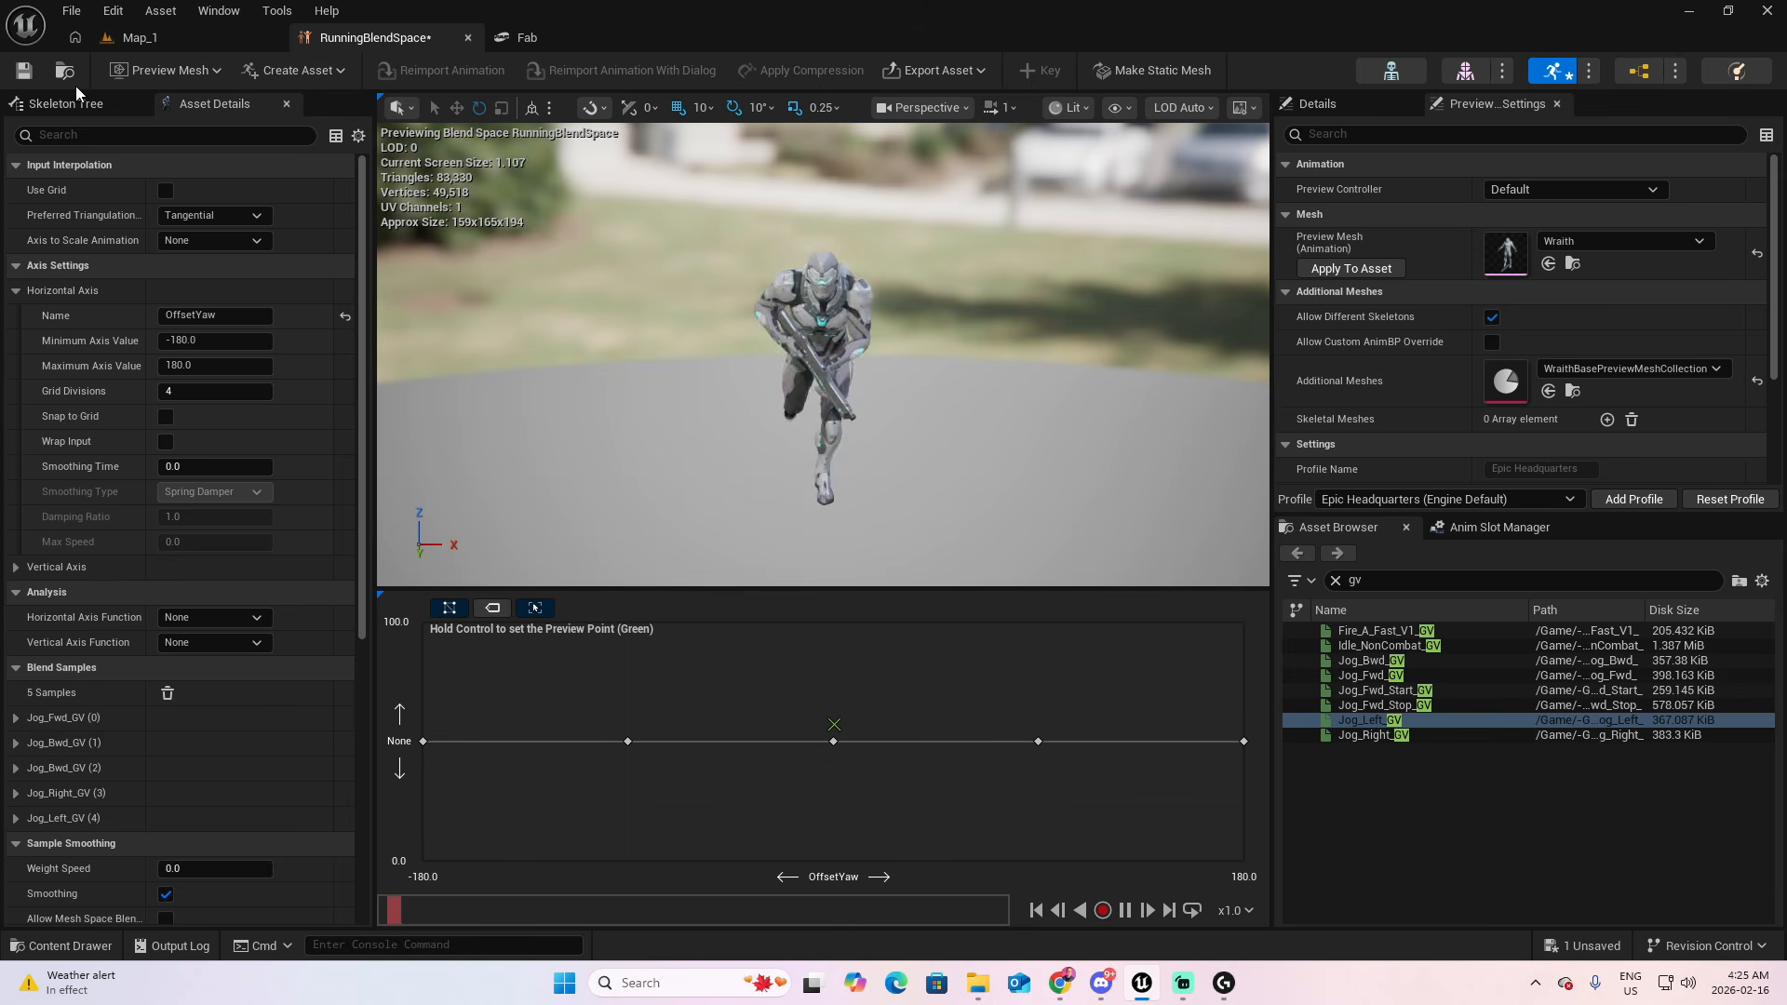
left_click(23, 73)
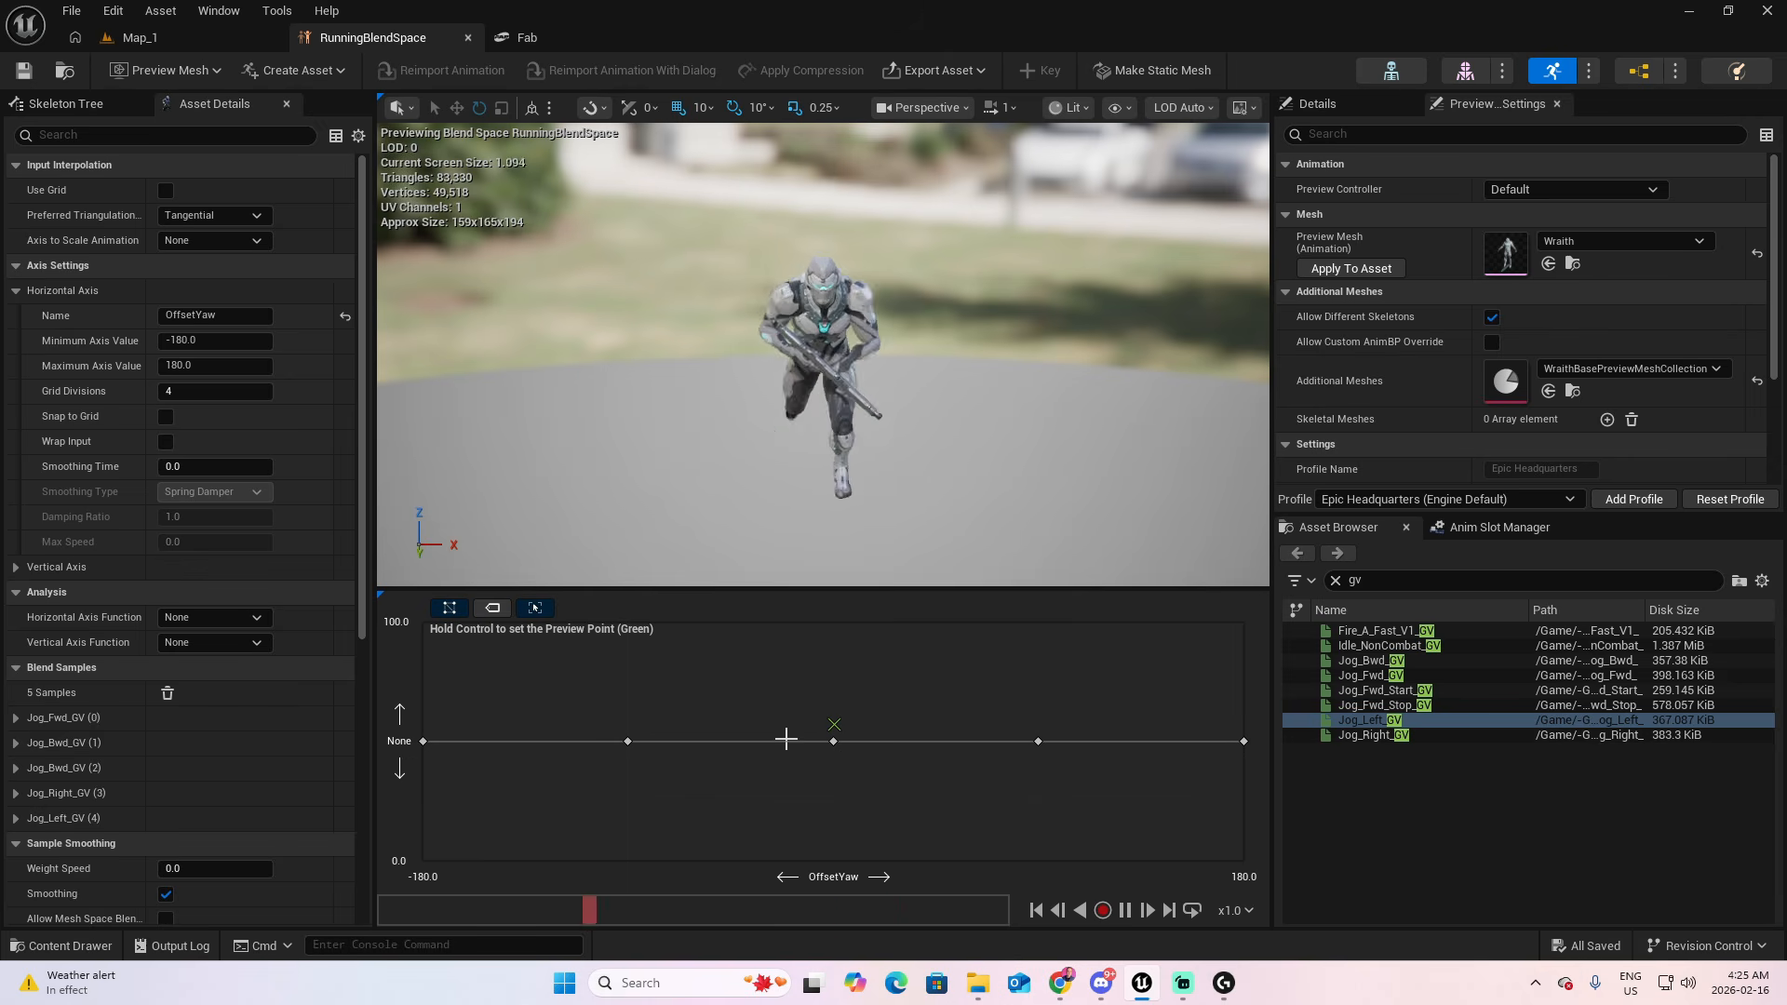
Return to Map_1 and select the Jog_Fwd_GV sequence in the Wraith Animations folder
left_click(179, 37)
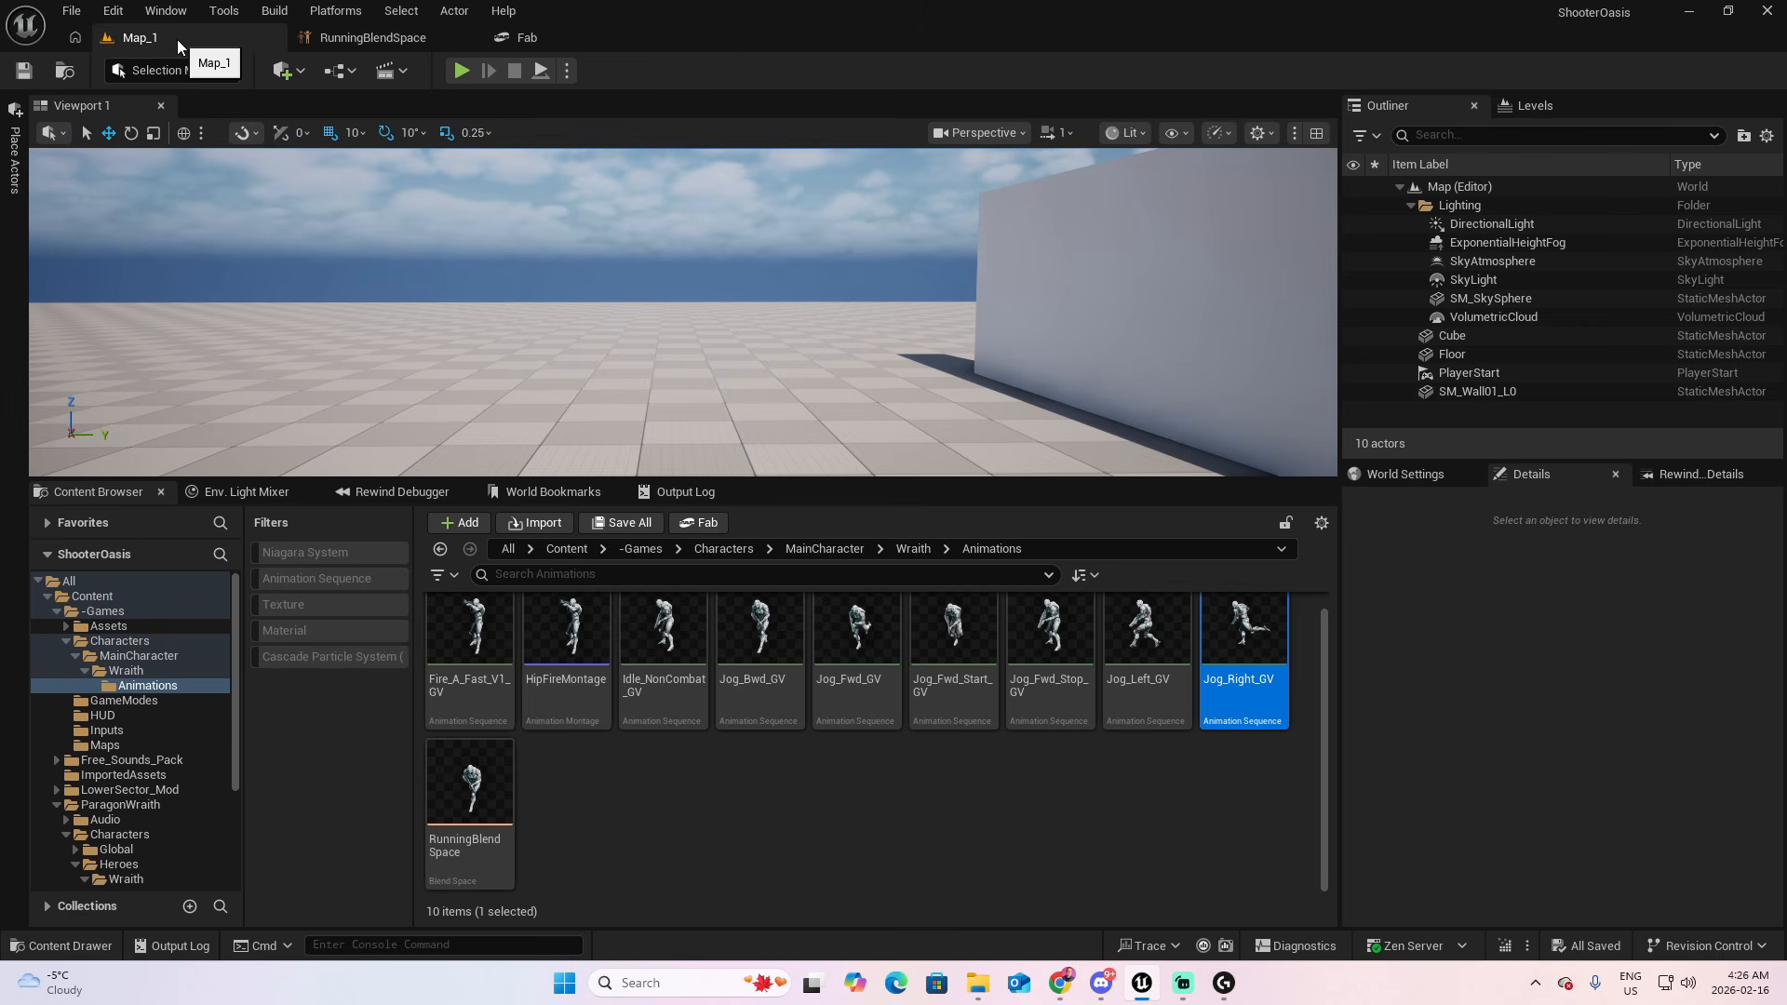
left_click(856, 712)
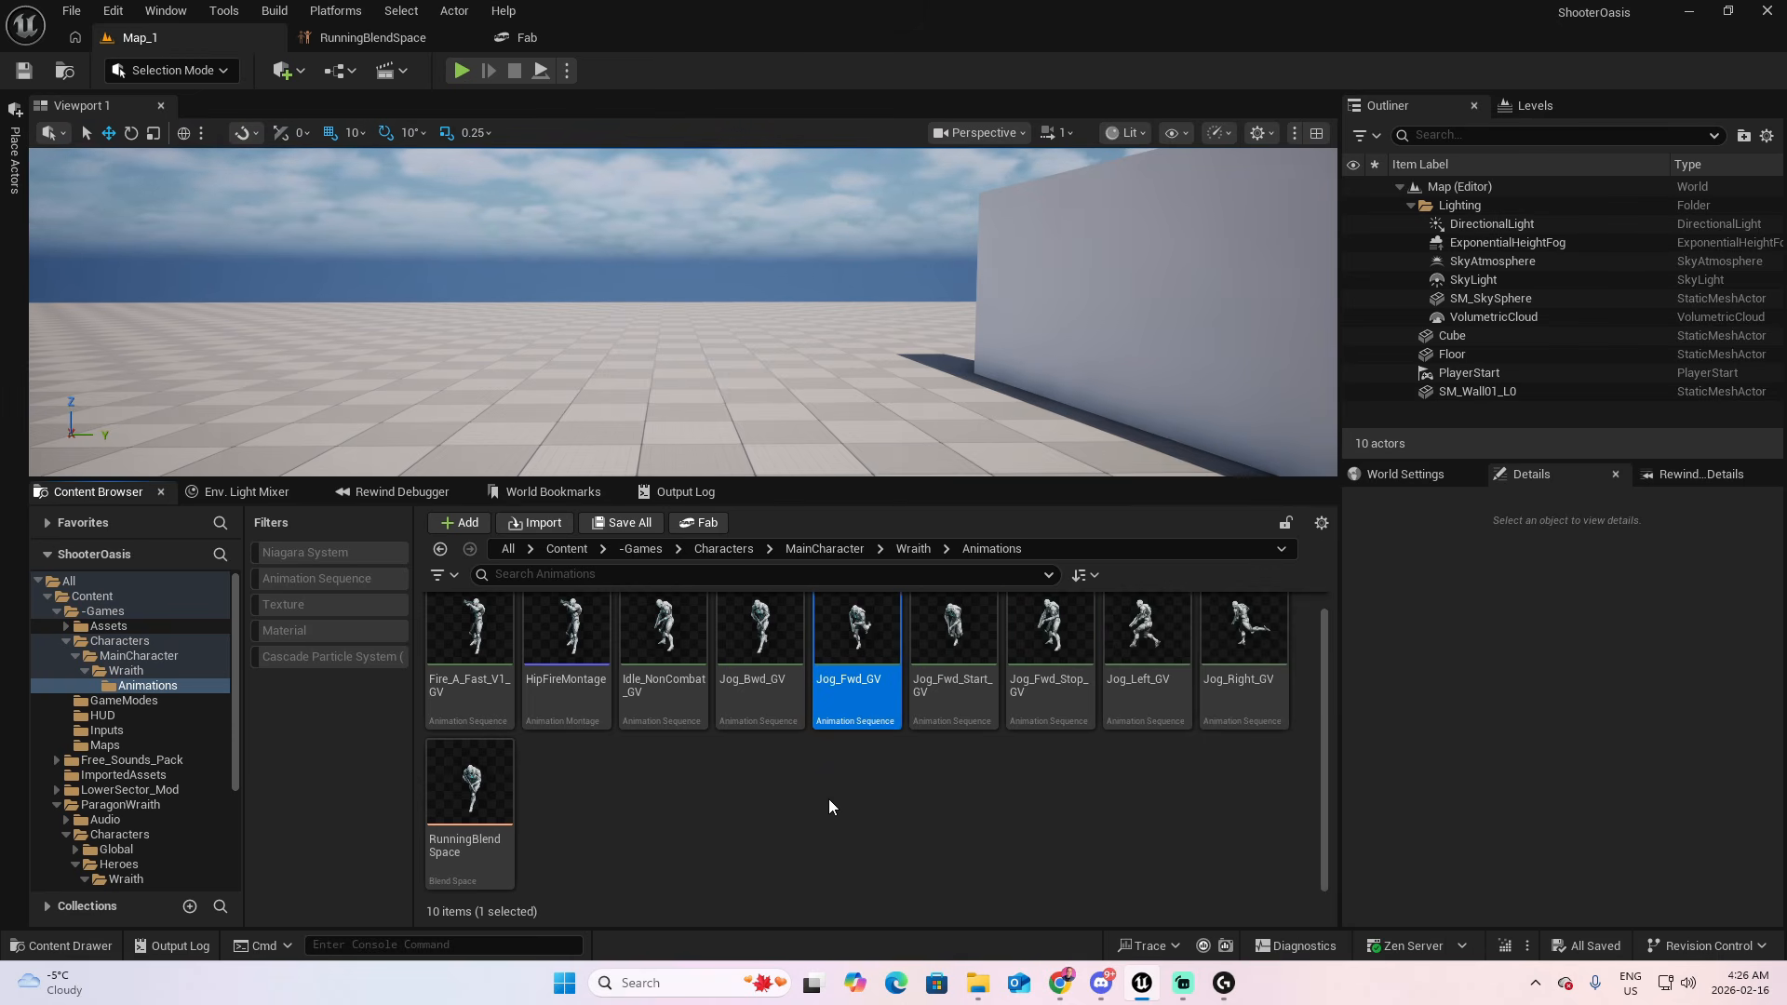